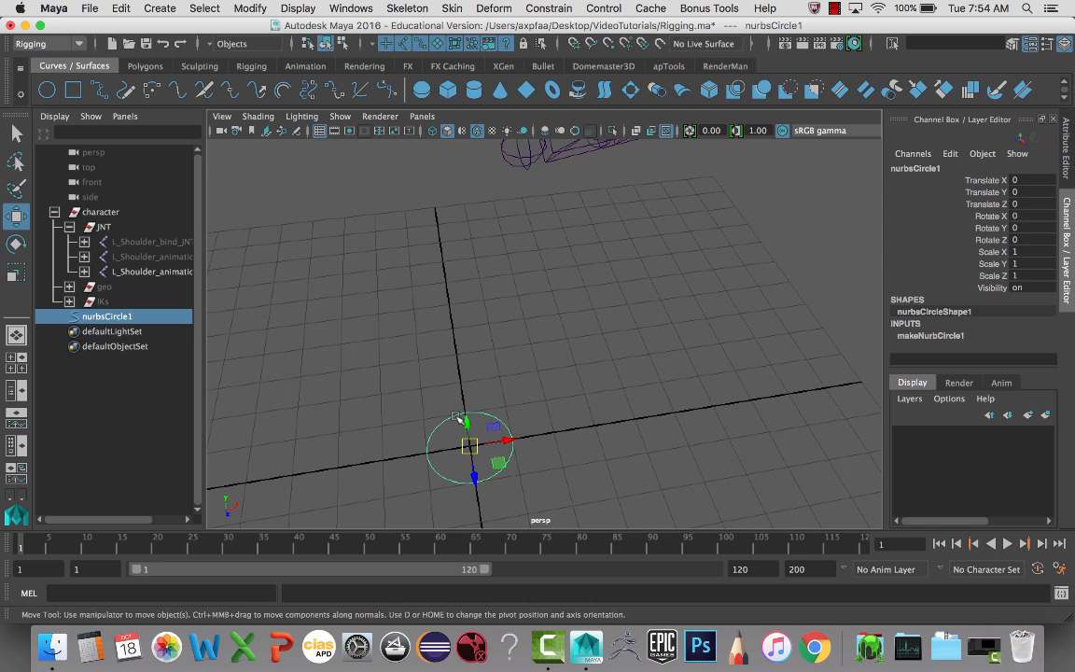
In component mode, select the circle's four control vertices that lie on the grid's main axes, ready for scaling
key("F8")
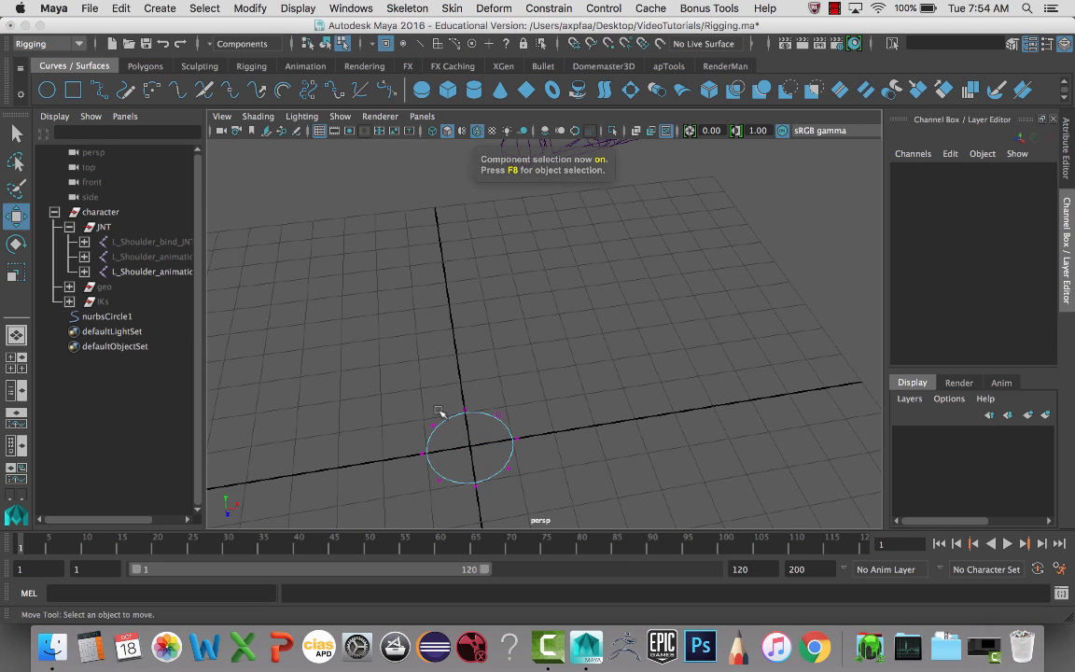
left_click_drag(459, 397, 489, 495)
left_click(420, 453)
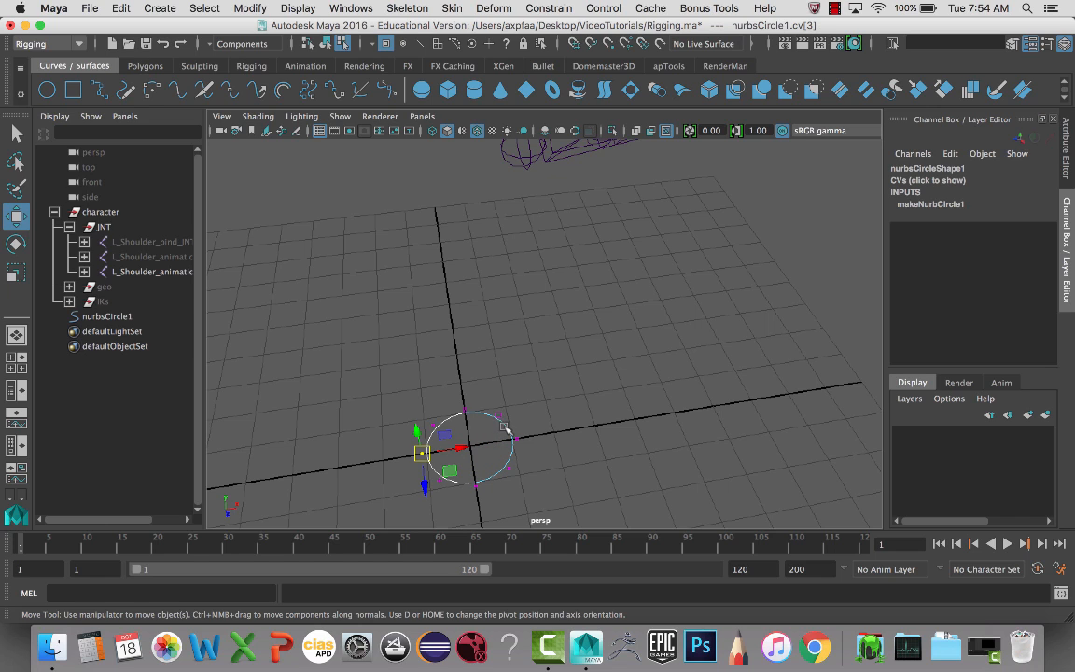
left_click_drag(455, 403, 472, 442, "shift")
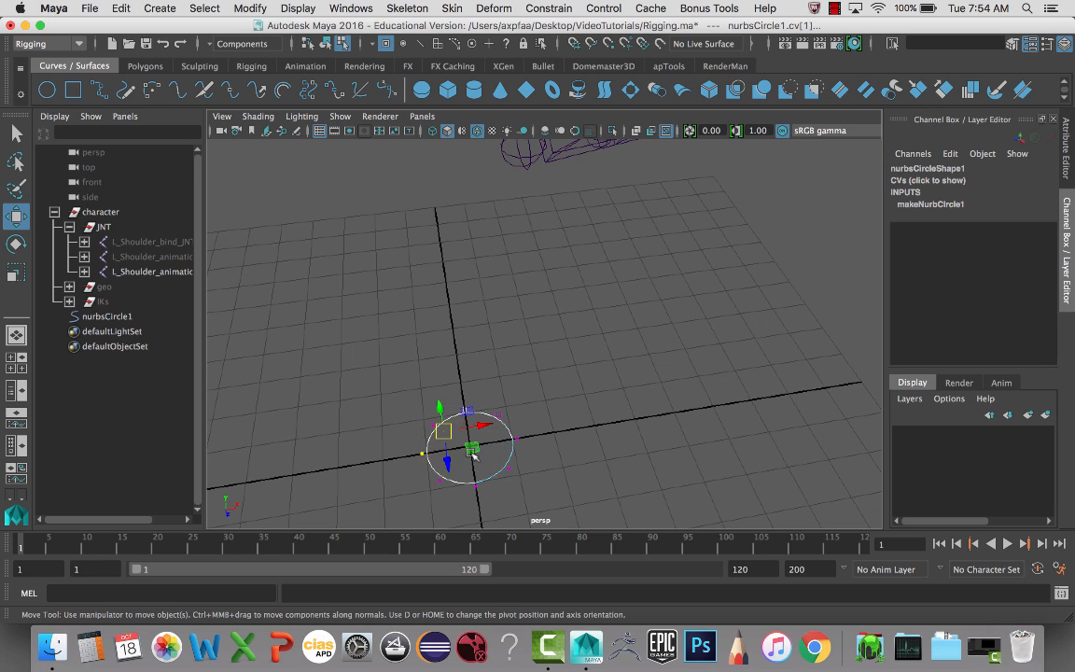
left_click(476, 484, "shift")
left_click(518, 436, "shift")
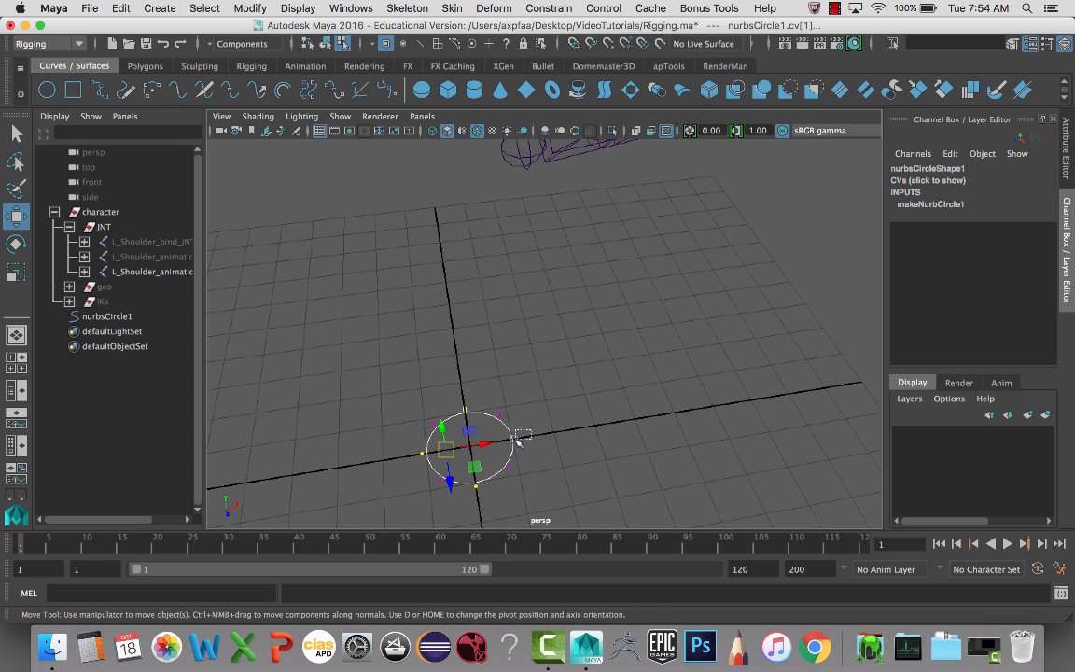
key("r")
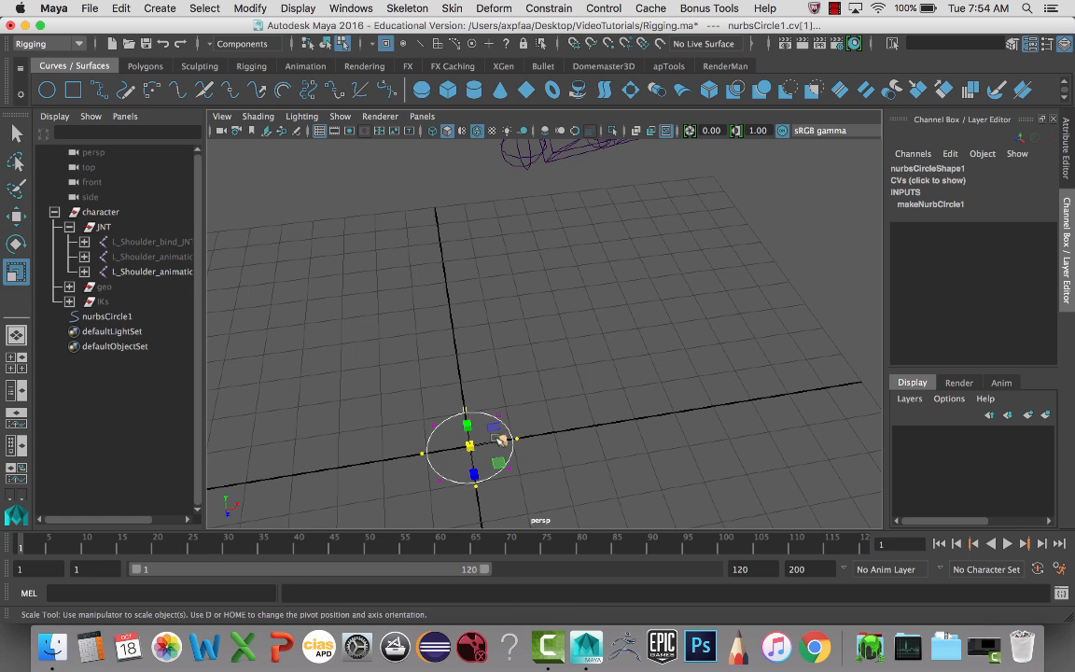
left_click_drag(502, 439, 559, 434)
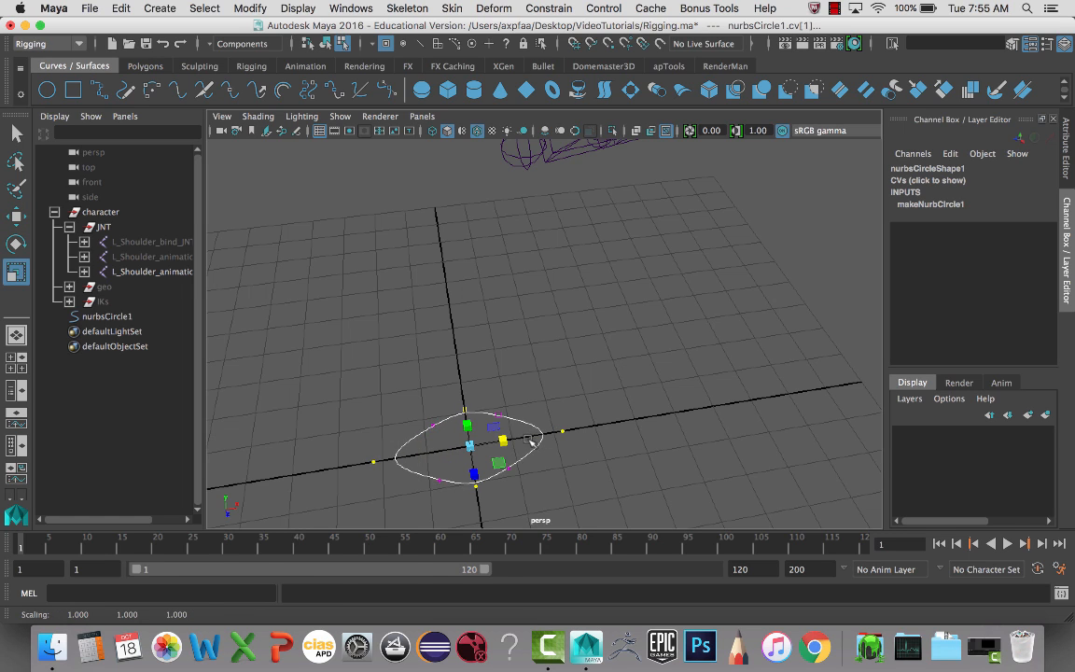
key("z")
left_click(492, 452)
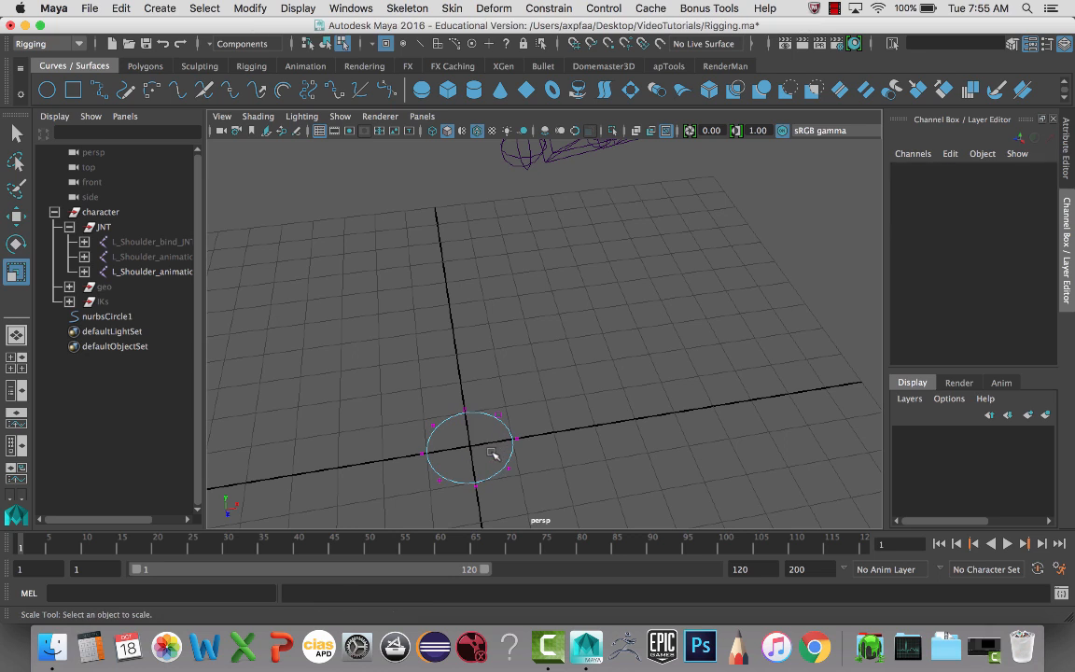
key("z")
Scale the four on-axis vertices uniformly outward and the four in-between vertices inward to form a four-pointed star
left_click_drag(470, 446, 533, 460)
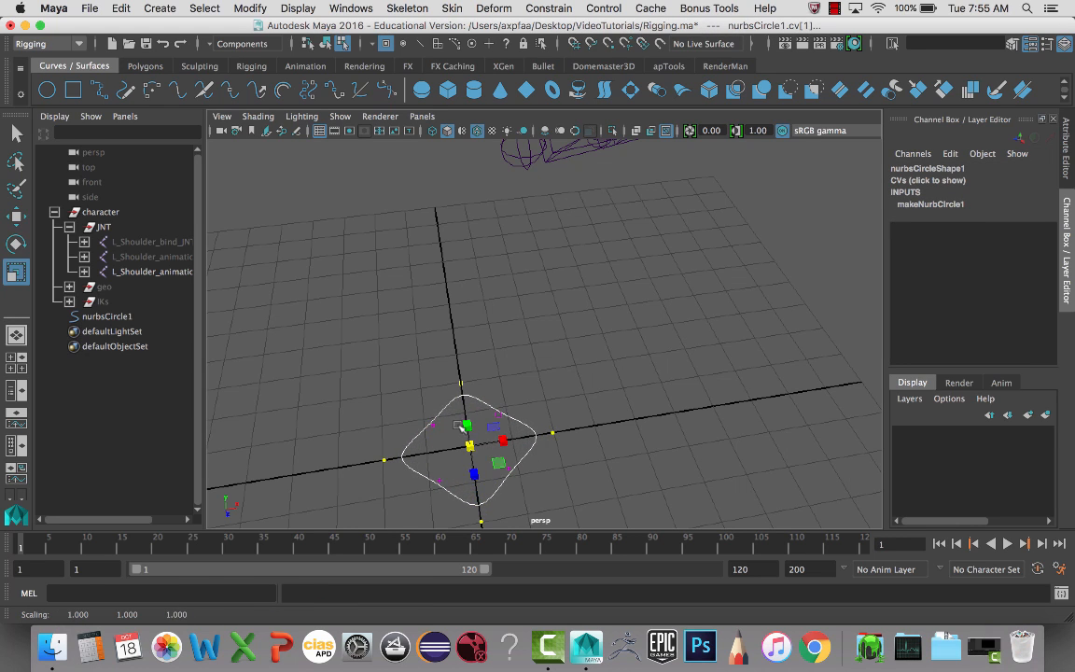
left_click_drag(421, 413, 509, 484)
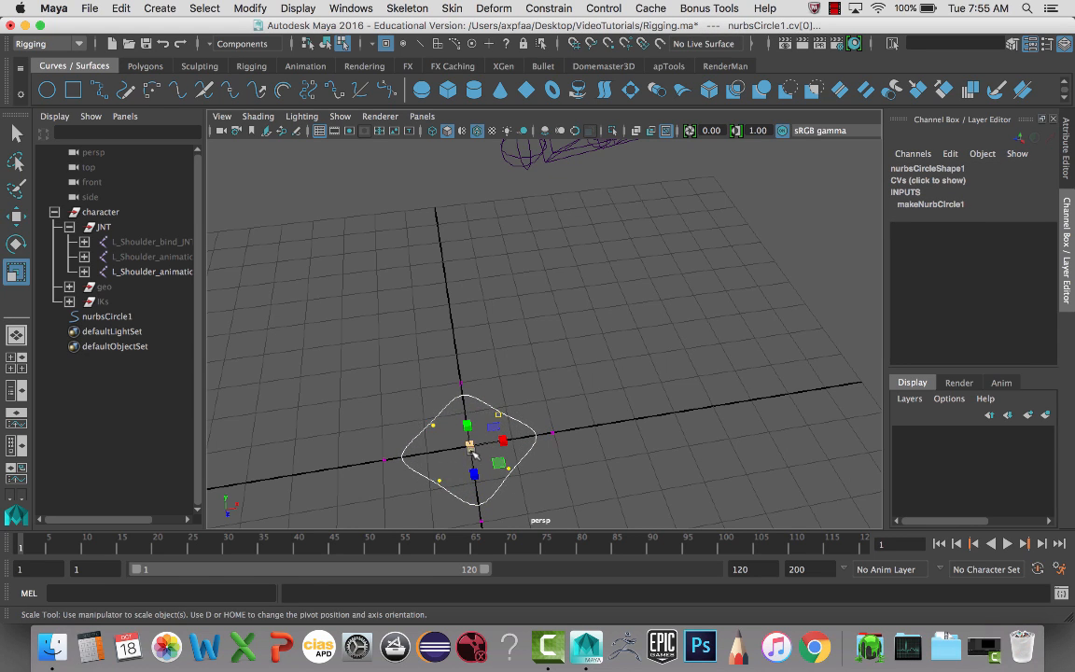
left_click_drag(470, 446, 442, 437)
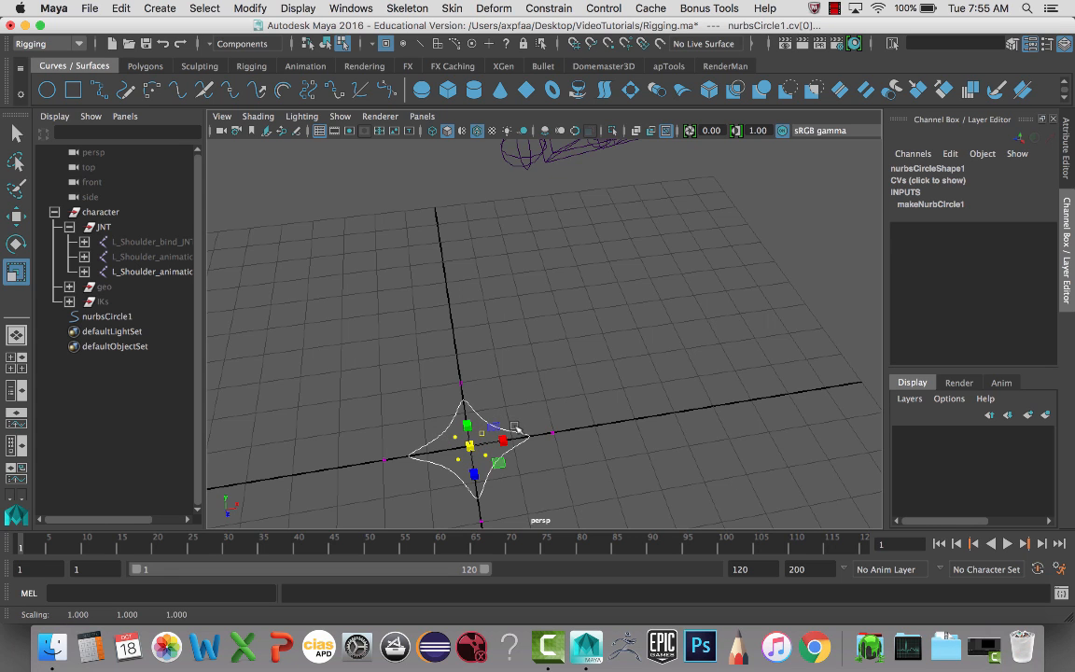
Return to object selection and rename the star-shaped curve C_master_ctrl
middle_click_drag(512, 423, 524, 450, "alt")
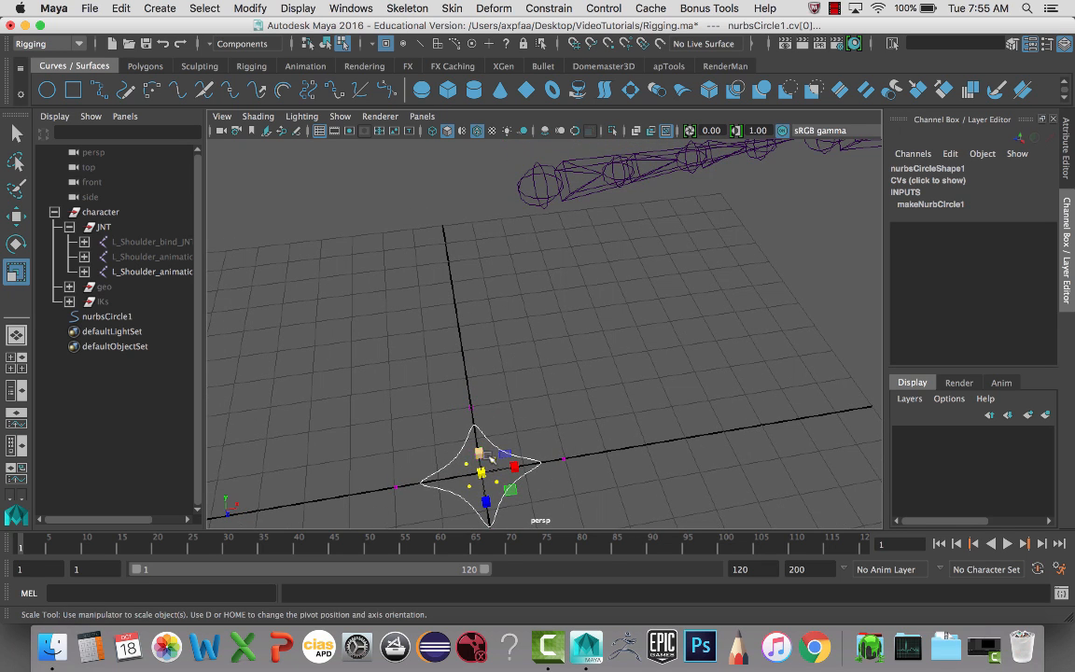
scroll(555, 474, "down", 3)
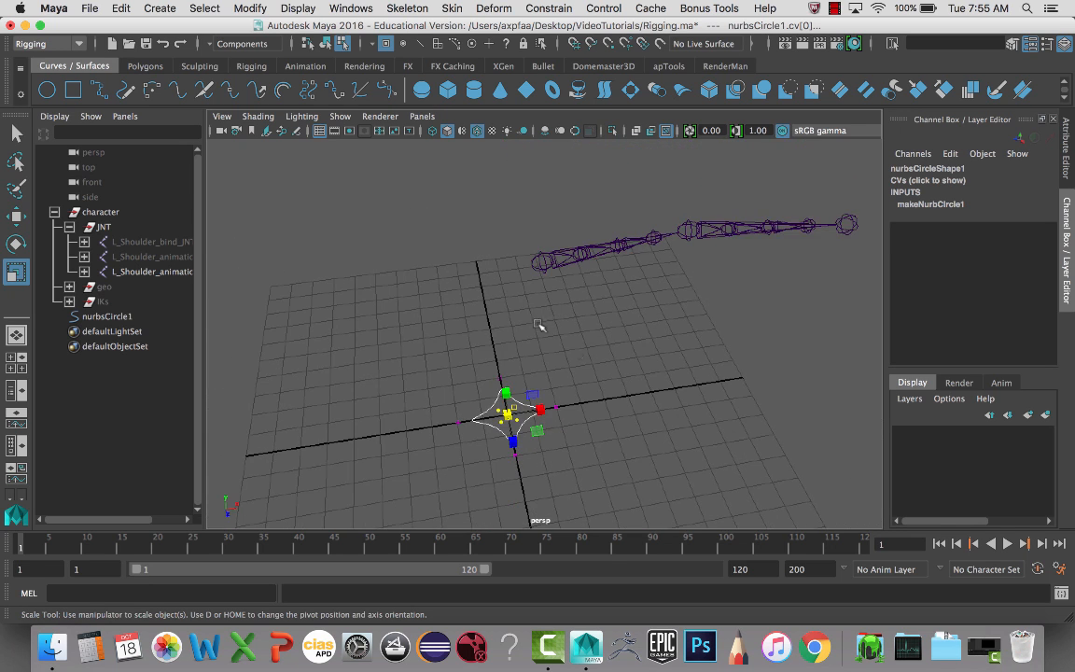
right_click_drag(495, 289, 552, 263)
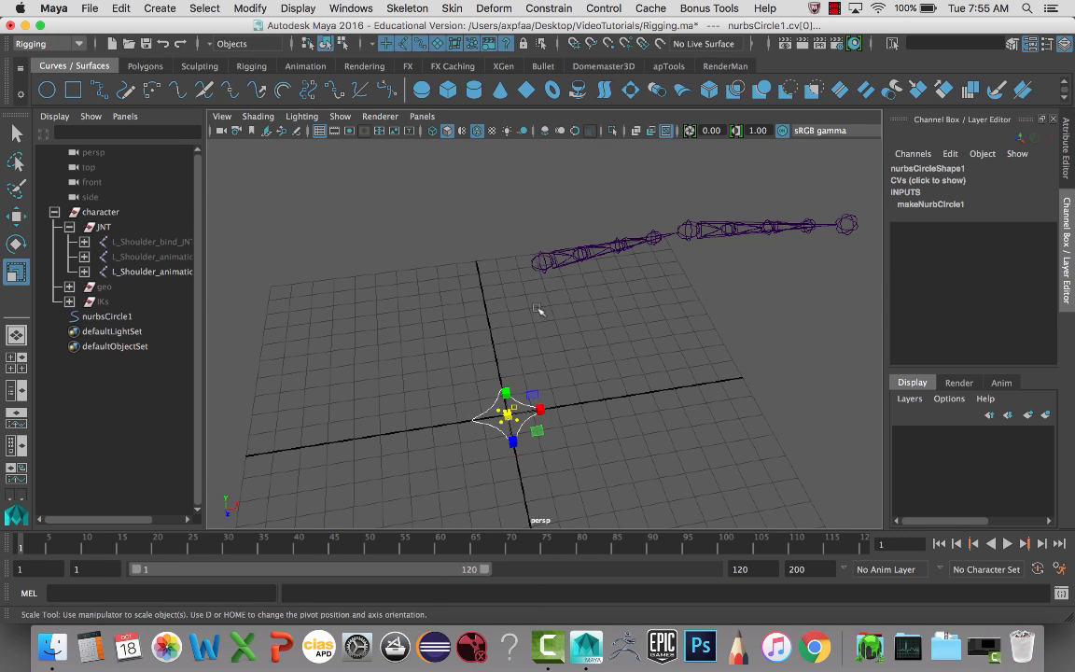
left_click(512, 412)
left_click_drag(511, 412, 496, 367, "alt")
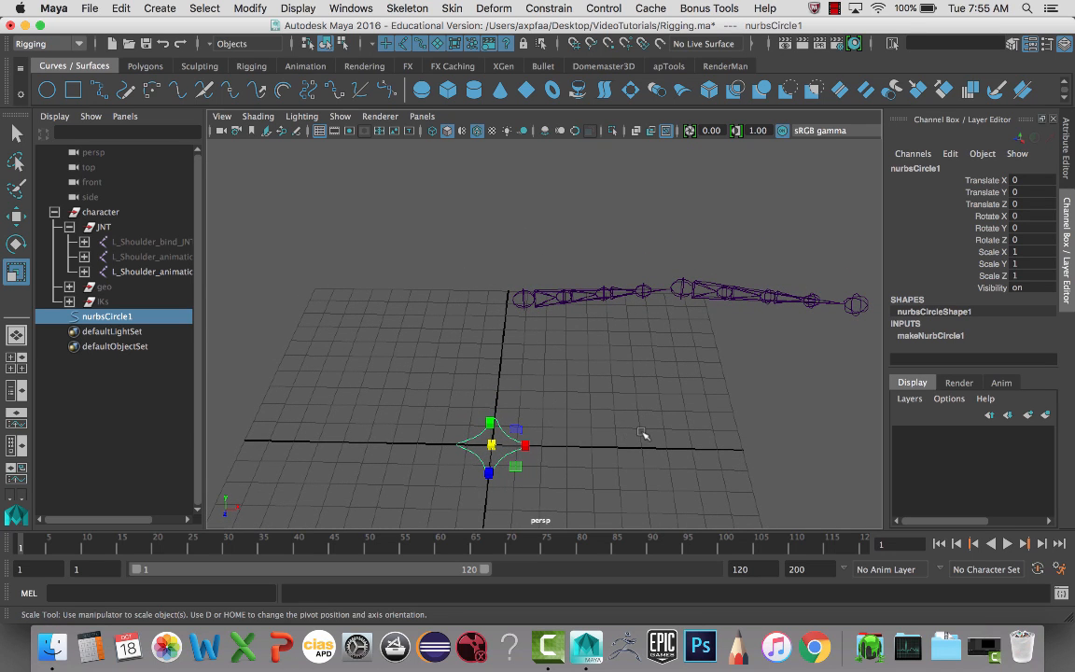
left_click_drag(628, 425, 614, 444, "alt")
left_click_drag(602, 353, 591, 365, "alt")
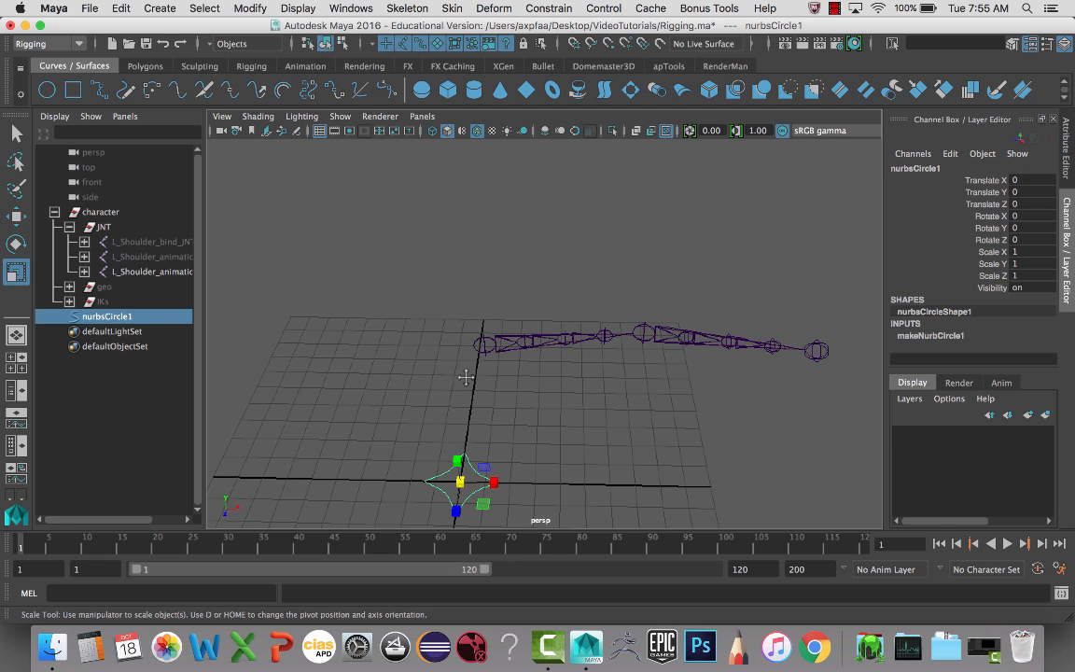
middle_click_drag(468, 374, 502, 372, "alt")
left_click_drag(503, 371, 497, 347, "alt")
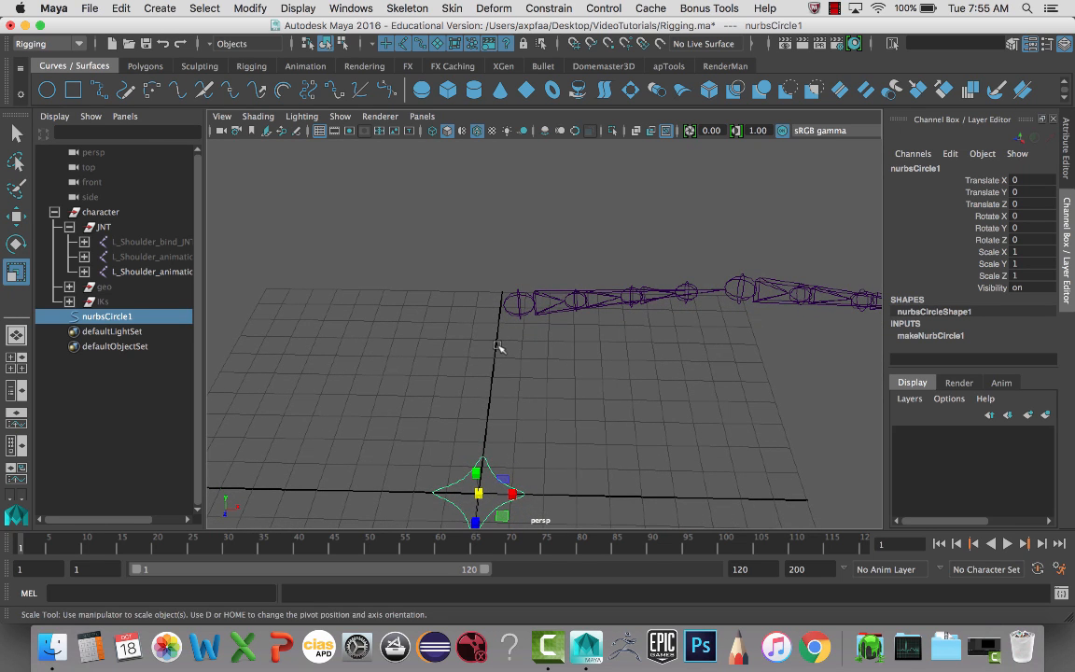
middle_click_drag(599, 345, 591, 324, "alt")
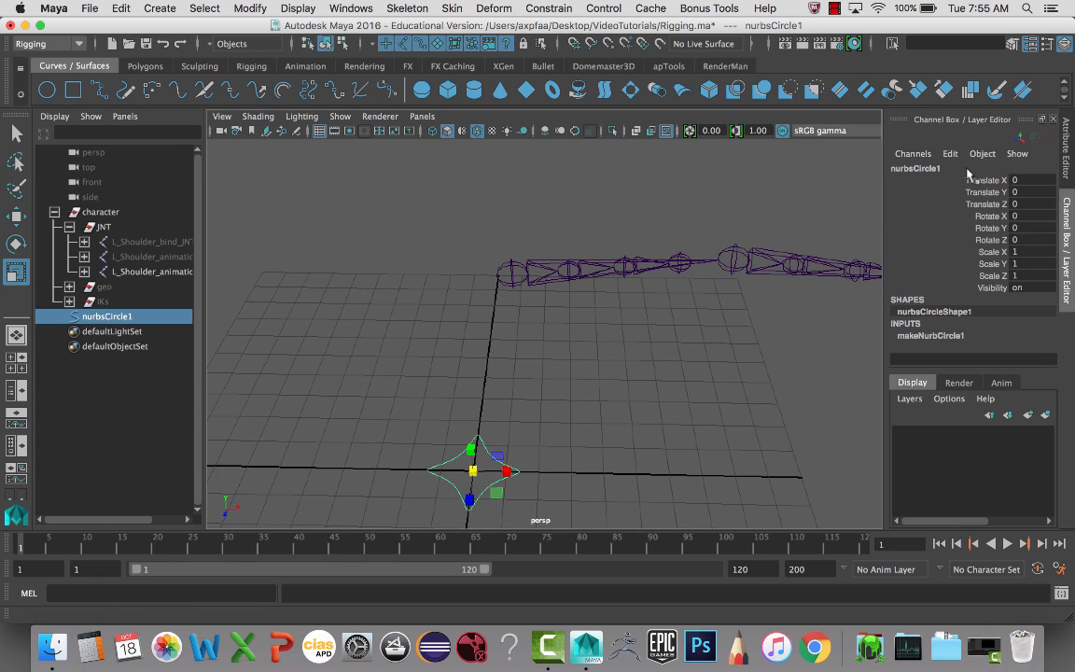
left_click(919, 168)
type("C_master_ctrl")
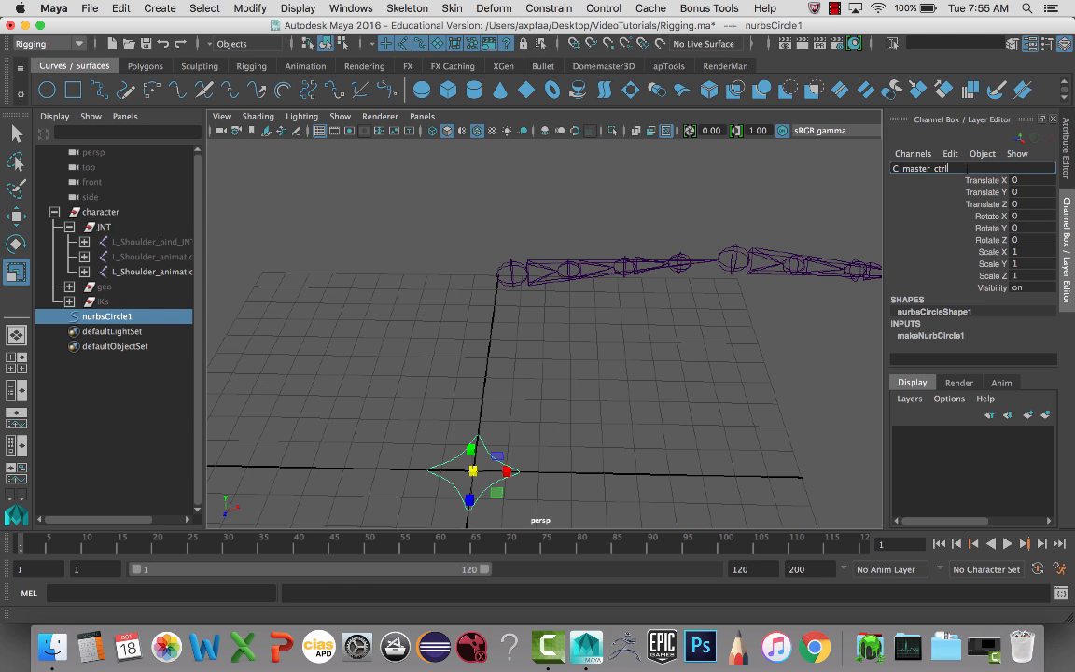
key("Return")
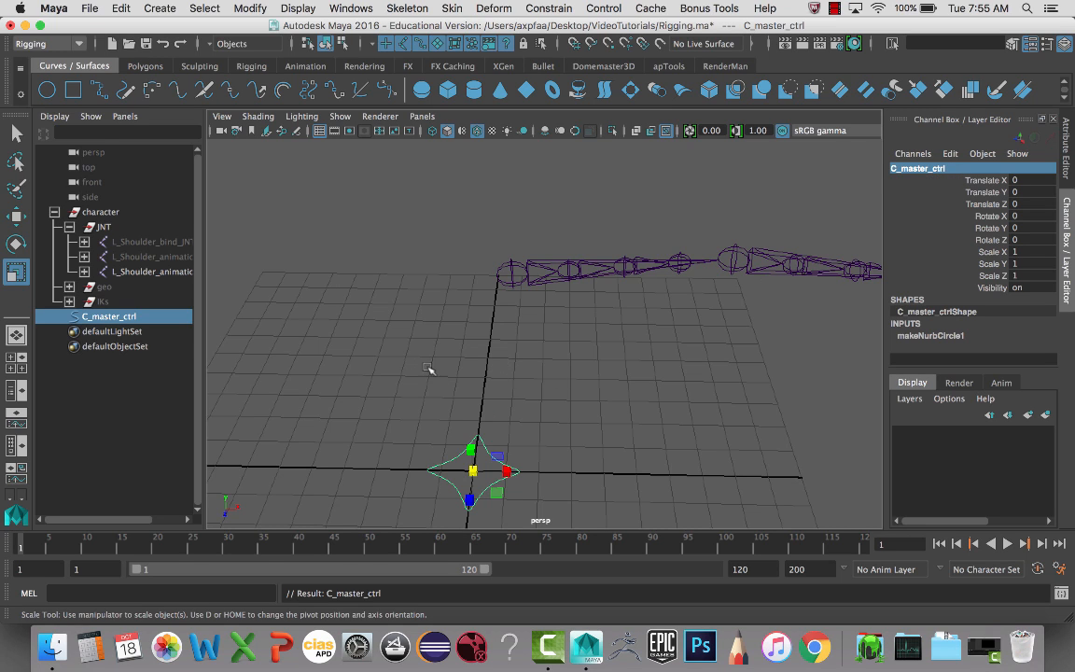
Group the C_master_ctrl curve and name the group CTRLS
left_click(143, 318)
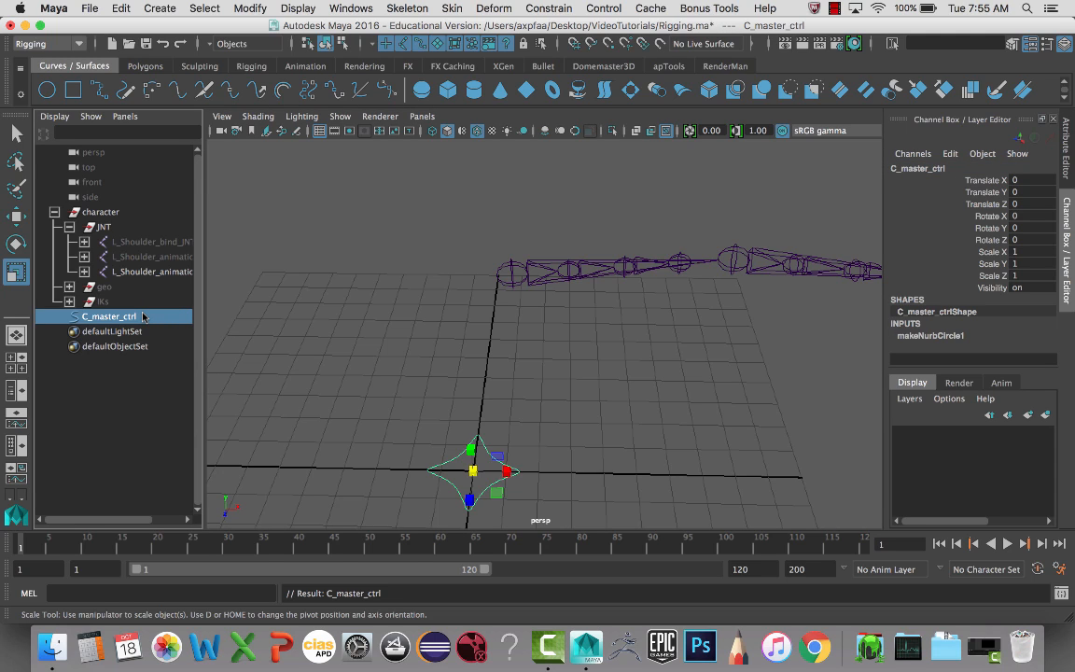
key("ctrl+g")
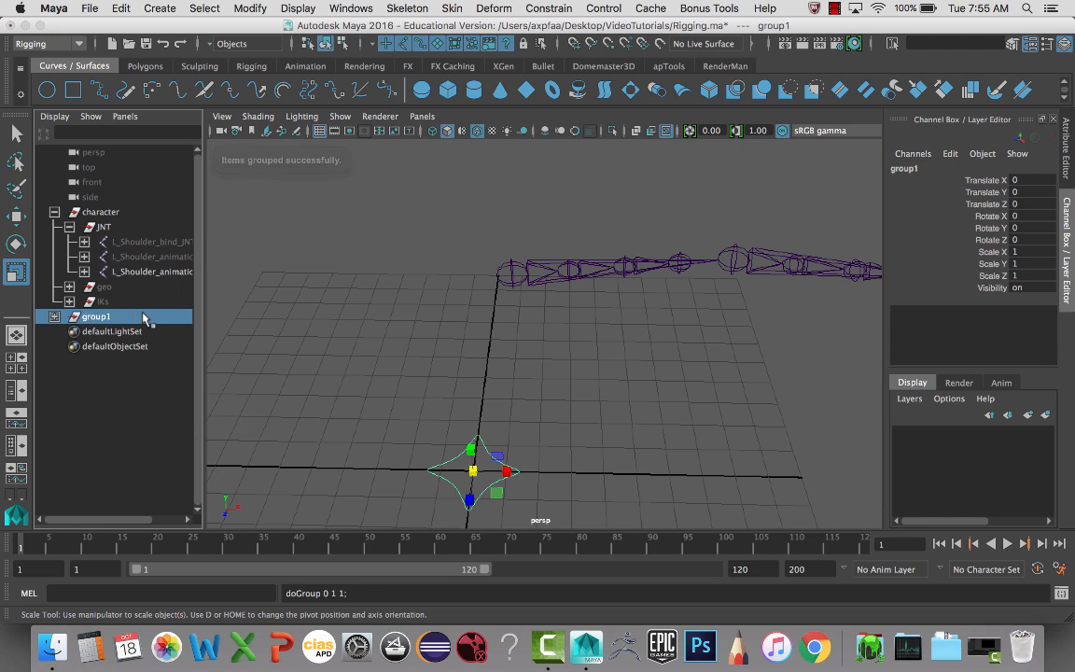
double_click(99, 318)
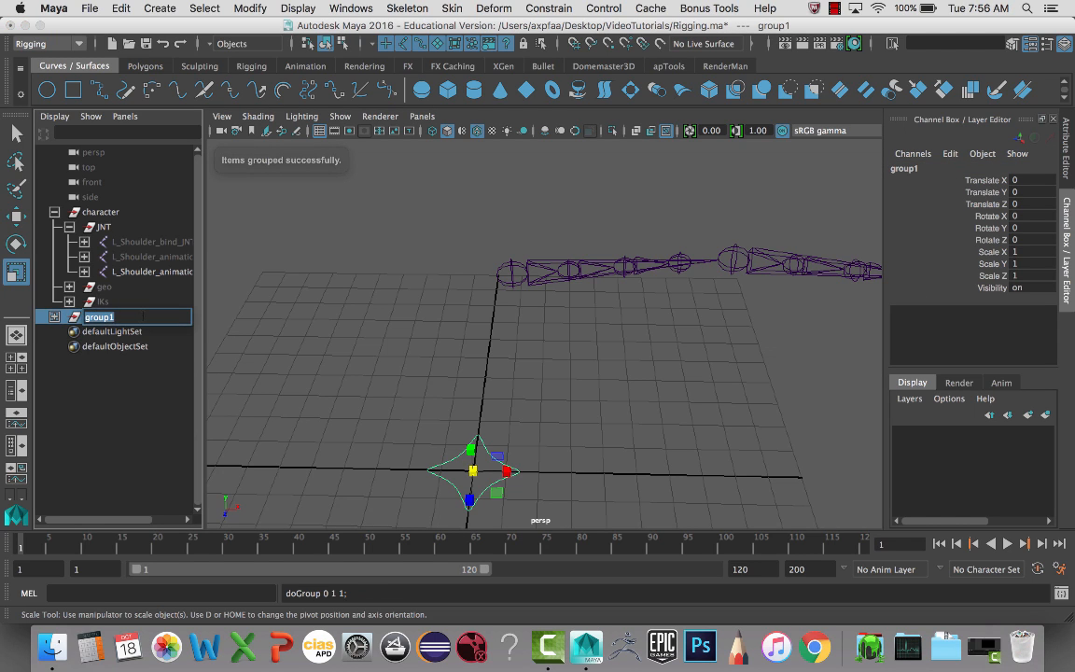
type("CTRLS")
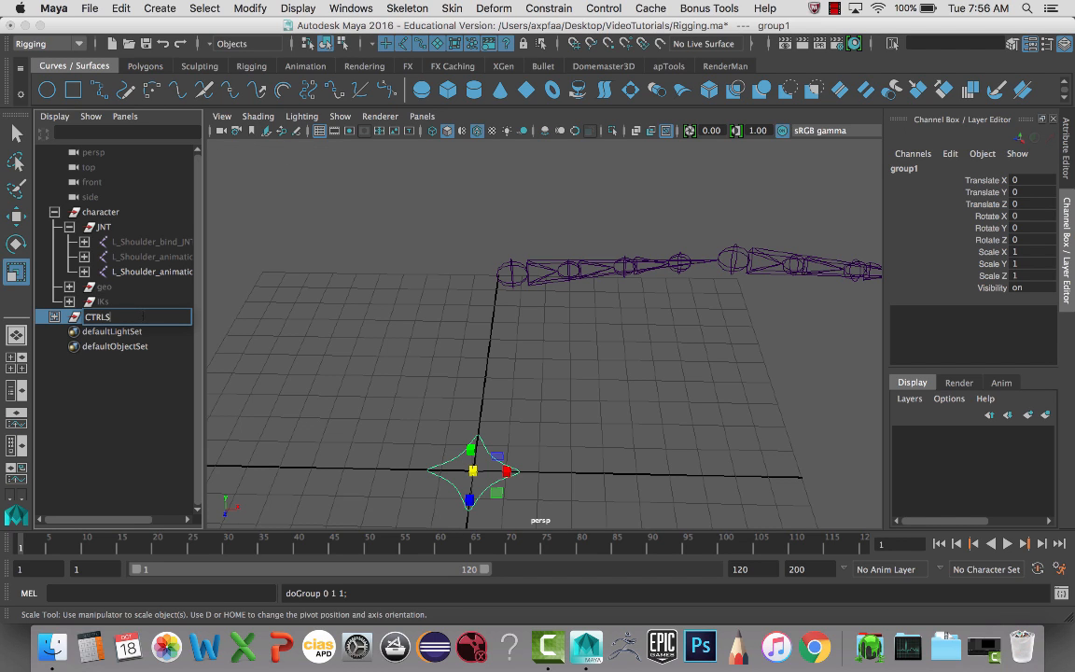
key("Return")
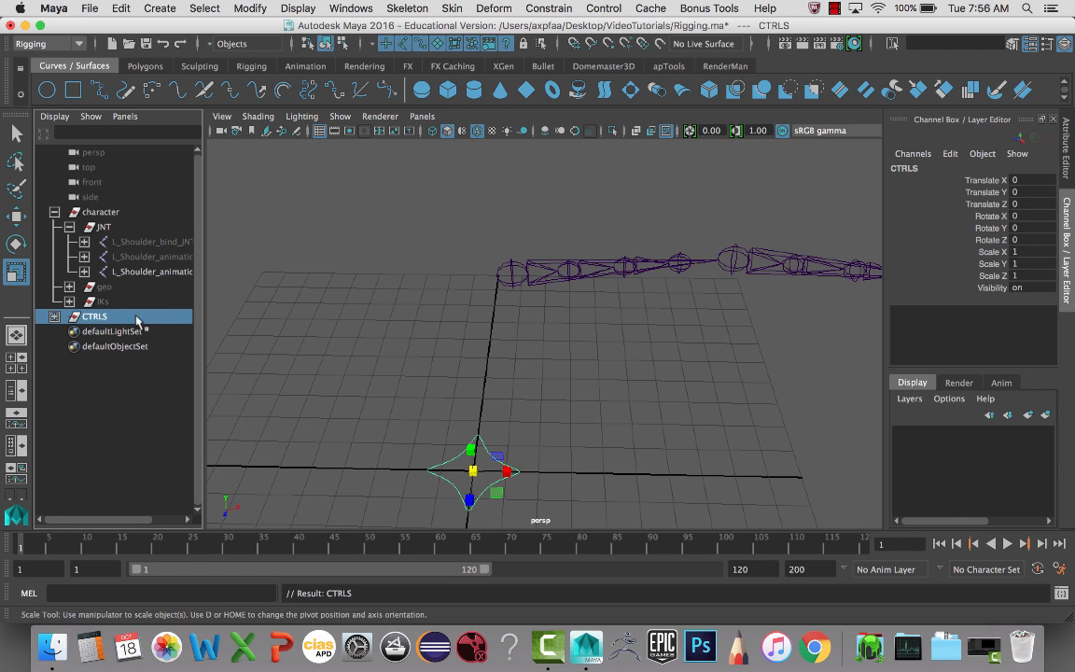
Parent the CTRLS group under the character group
middle_click_drag(137, 320, 56, 212)
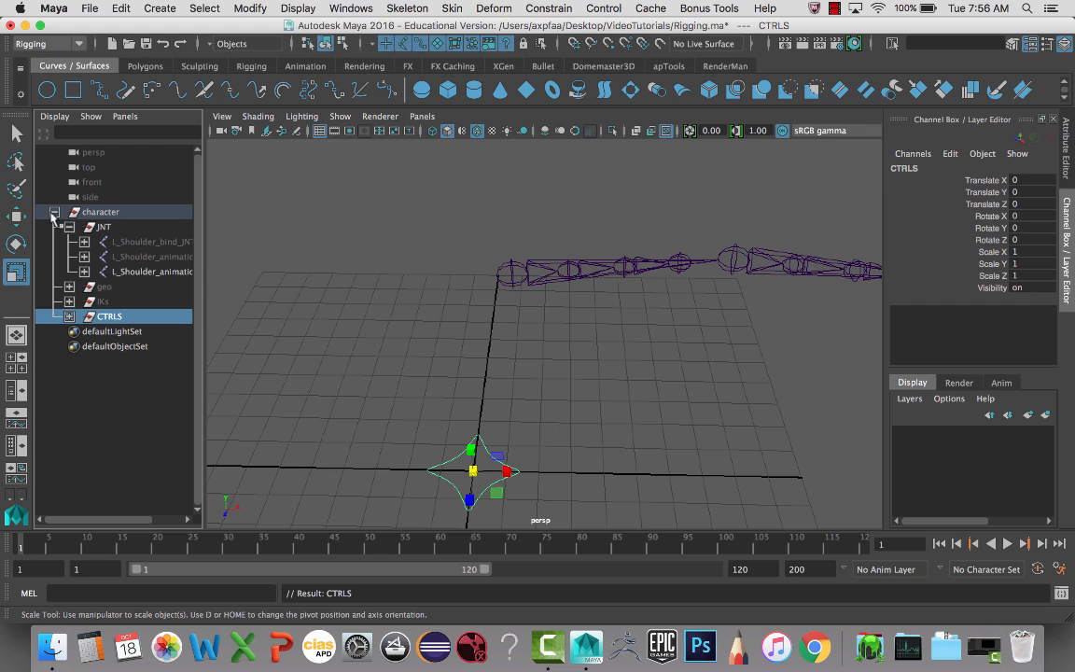
left_click(55, 213)
left_click(54, 213)
Create a new NURBS circle and parent it under the shoulder joint L_Shoulder_animation_FK_JNT
left_click_drag(495, 338, 566, 354, "alt")
middle_click_drag(566, 354, 495, 344, "alt")
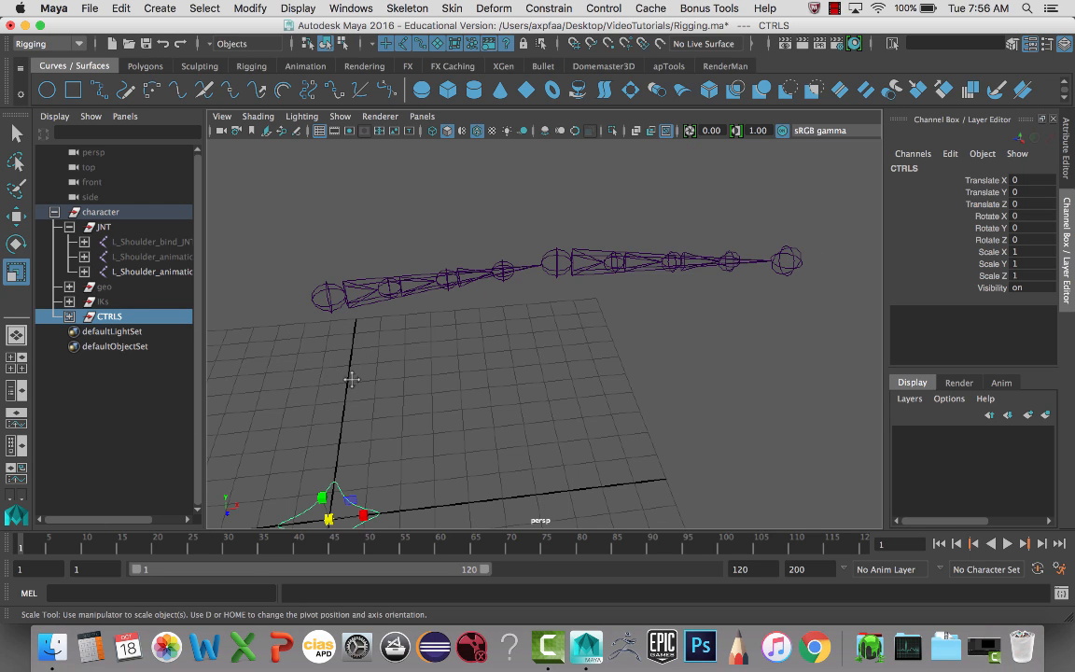
middle_click_drag(352, 380, 371, 366, "alt")
middle_click_drag(364, 410, 371, 380, "alt")
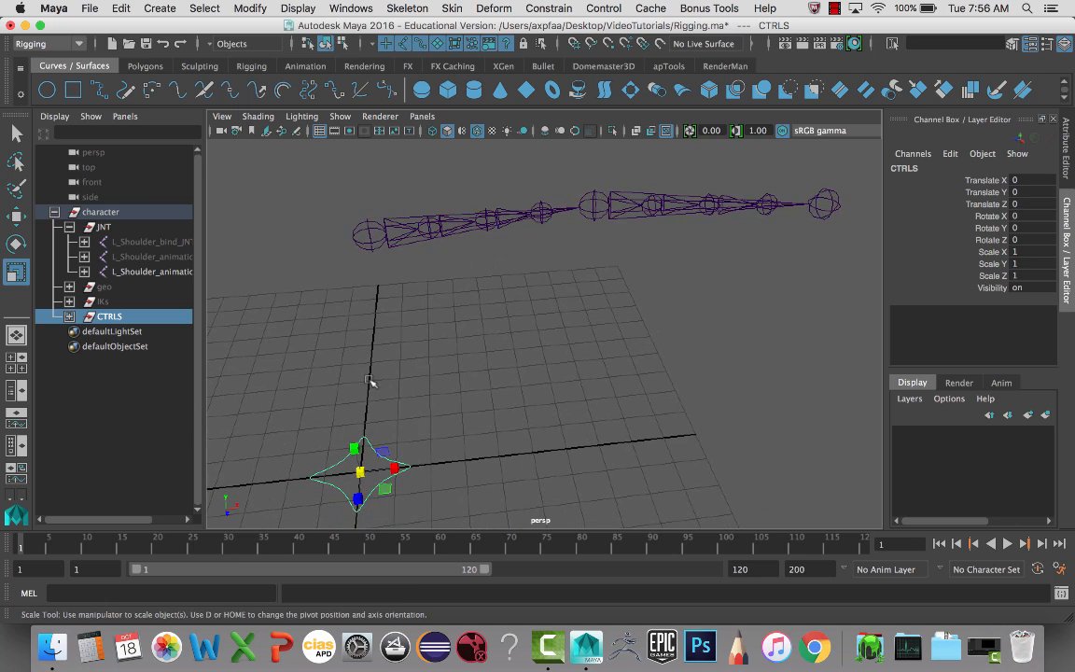
left_click(47, 90)
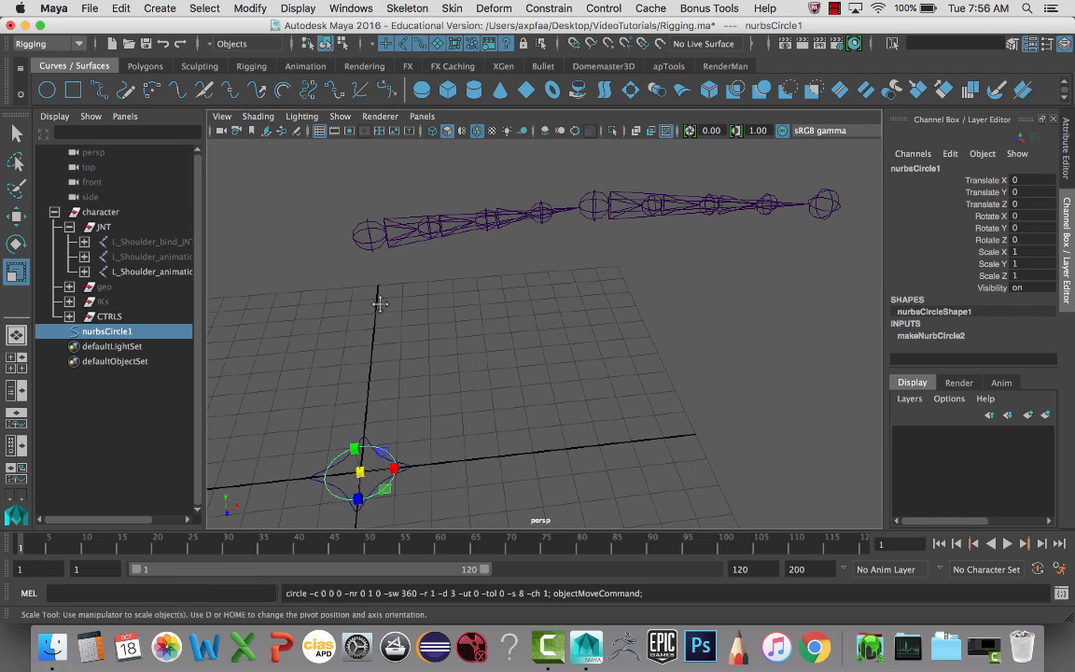
middle_click_drag(380, 303, 387, 298, "alt")
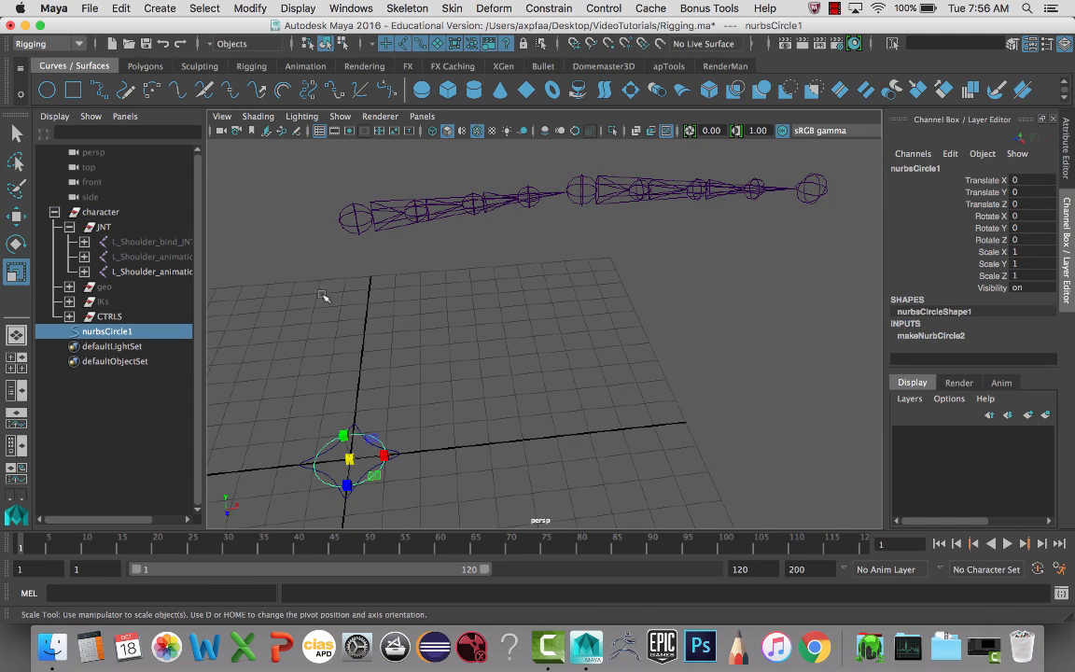
left_click(348, 224, "shift")
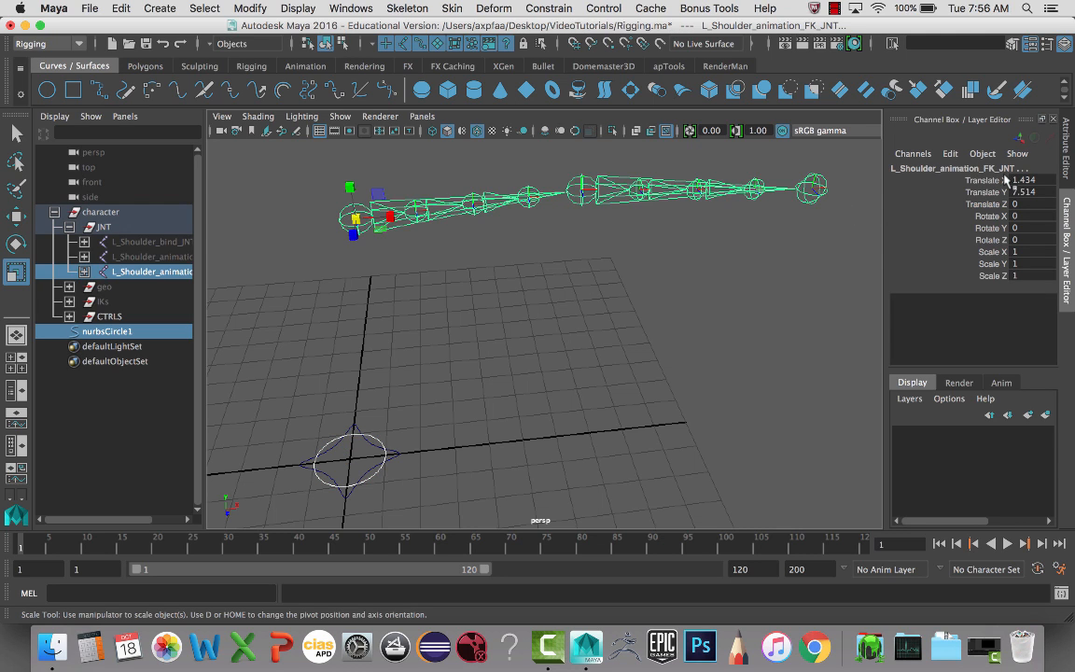
key("p")
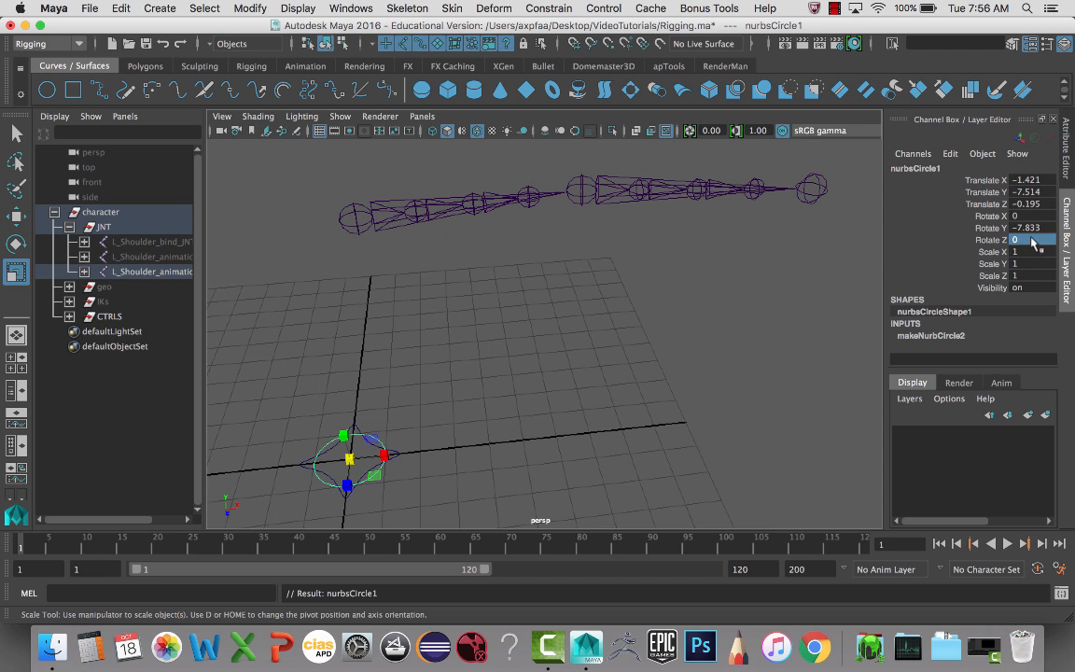
Set all translate and rotate values of the new circle to 0 so it snaps to the shoulder joint
left_click_drag(1027, 239, 1029, 179)
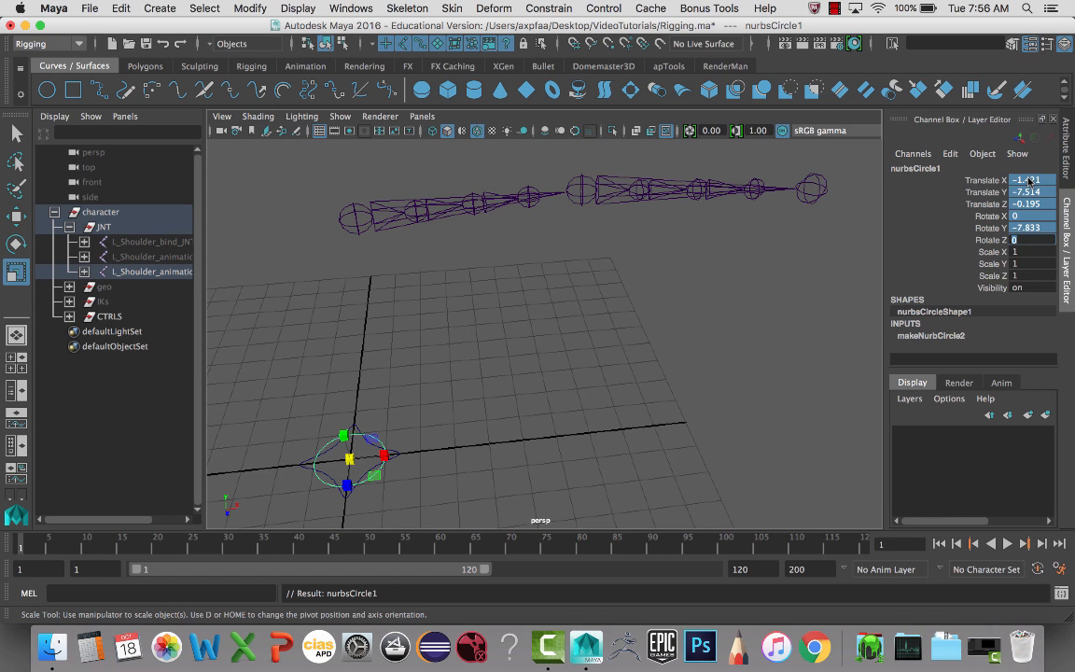
type("0")
key("Return")
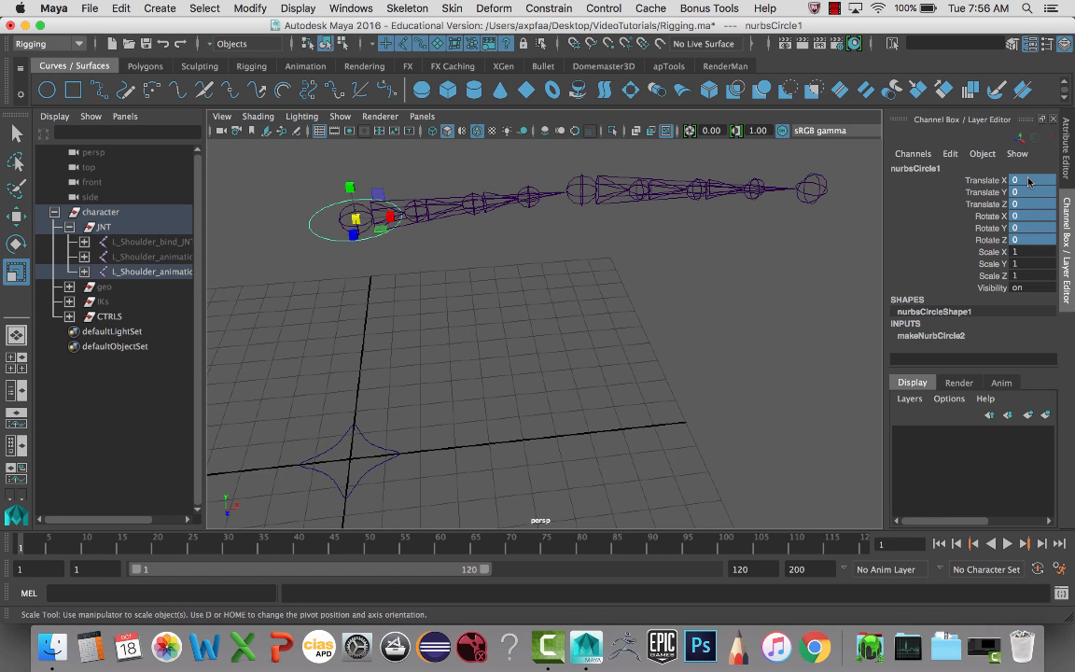
Rotate the new shoulder circle upright around the joint by setting its Rotate Z to 90
middle_click_drag(494, 220, 598, 287, "alt")
left_click_drag(598, 287, 609, 366, "alt")
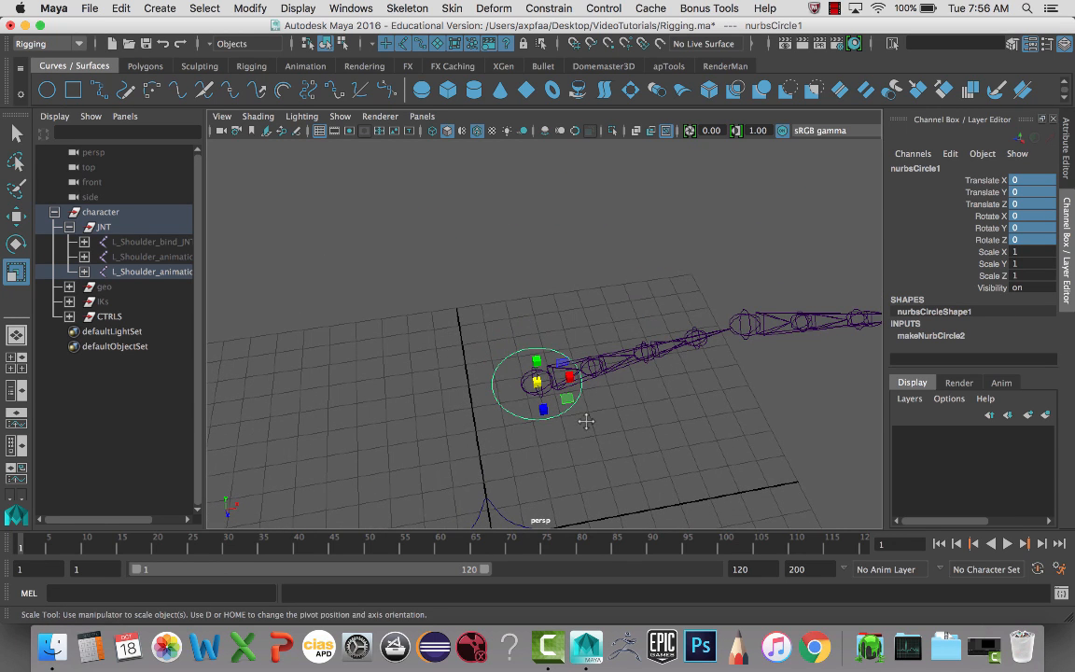
mouse_move(529, 380)
left_mouse_down("alt")
mouse_move(550, 382)
mouse_move(539, 396)
left_mouse_up("alt")
key("e")
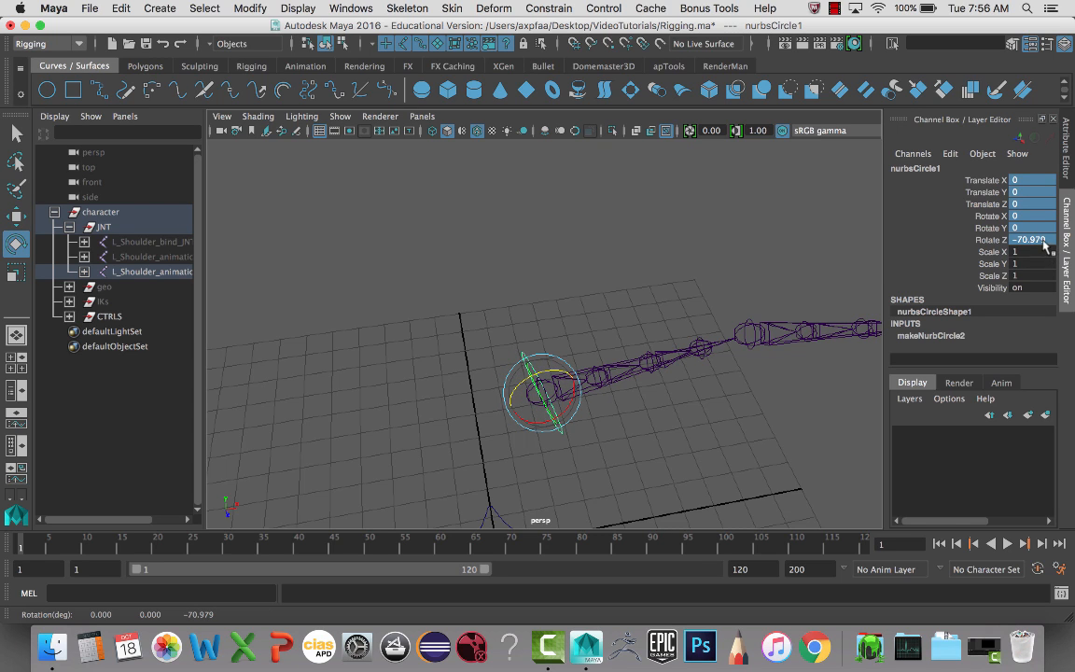
double_click(1030, 240)
type("90")
key("Return")
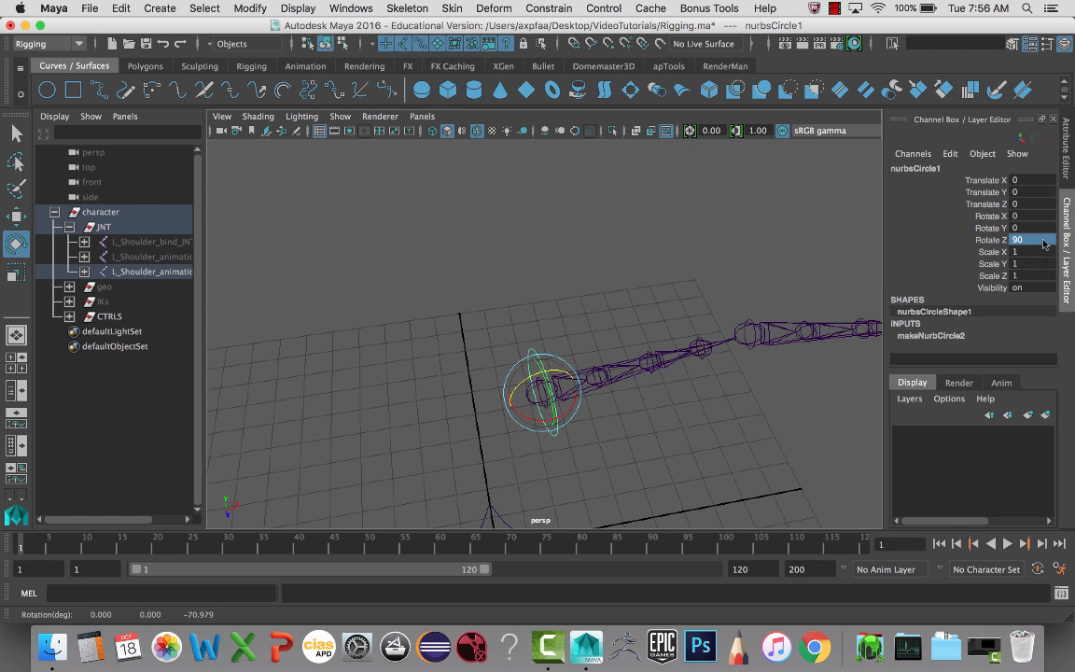
Unparent the circle from the FK shoulder joint and rename it L_shoulder_ctrl
left_click_drag(671, 291, 595, 360, "alt")
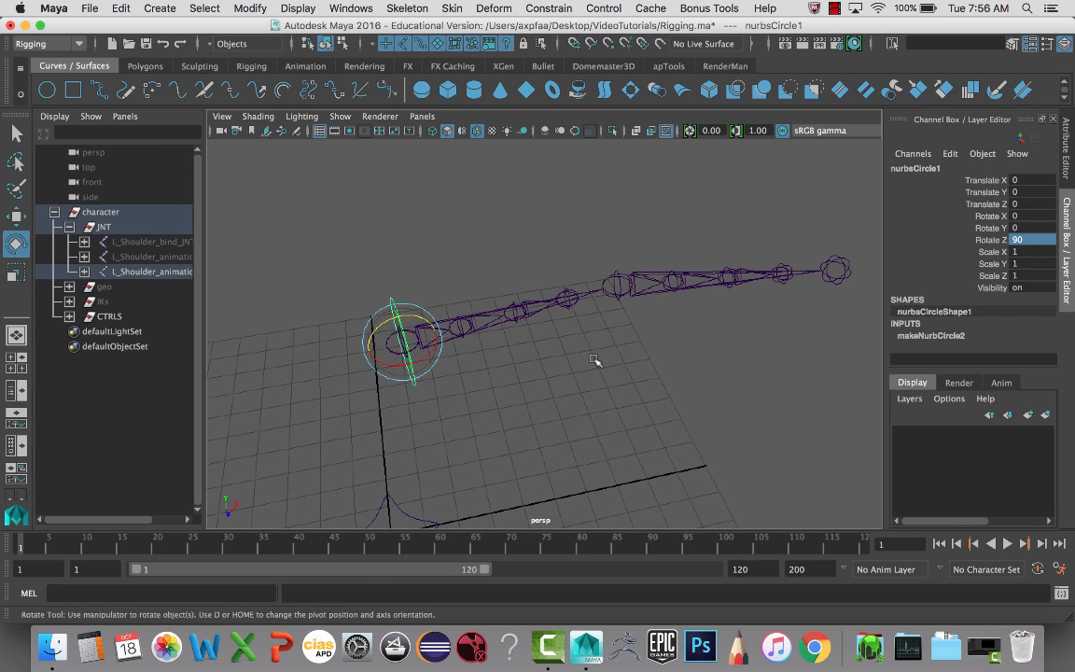
key("shift+p")
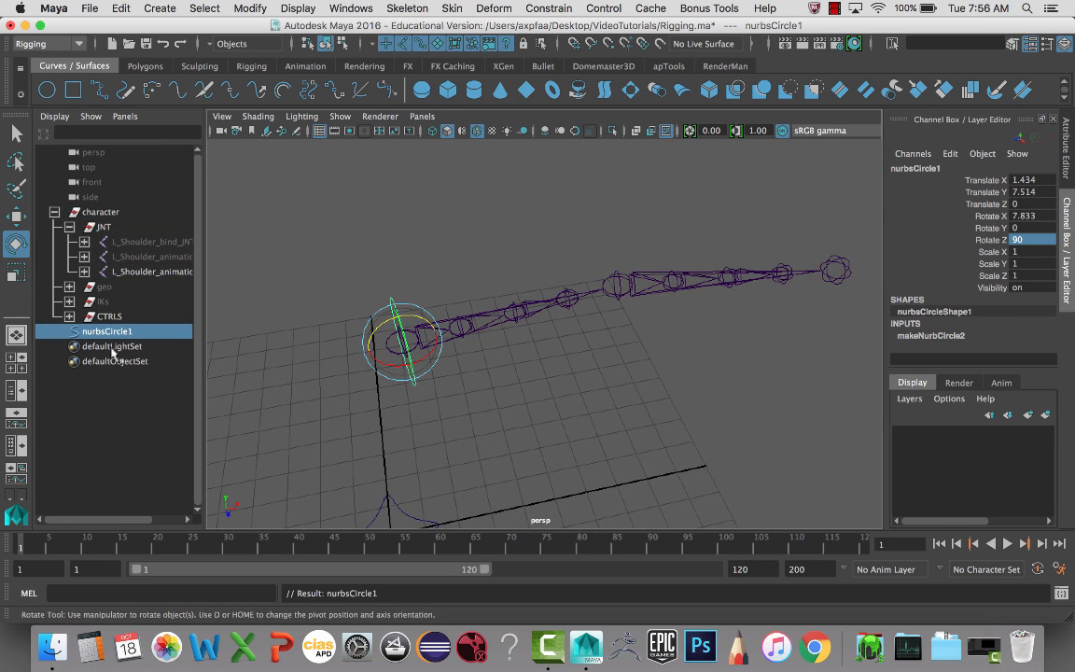
double_click(109, 331)
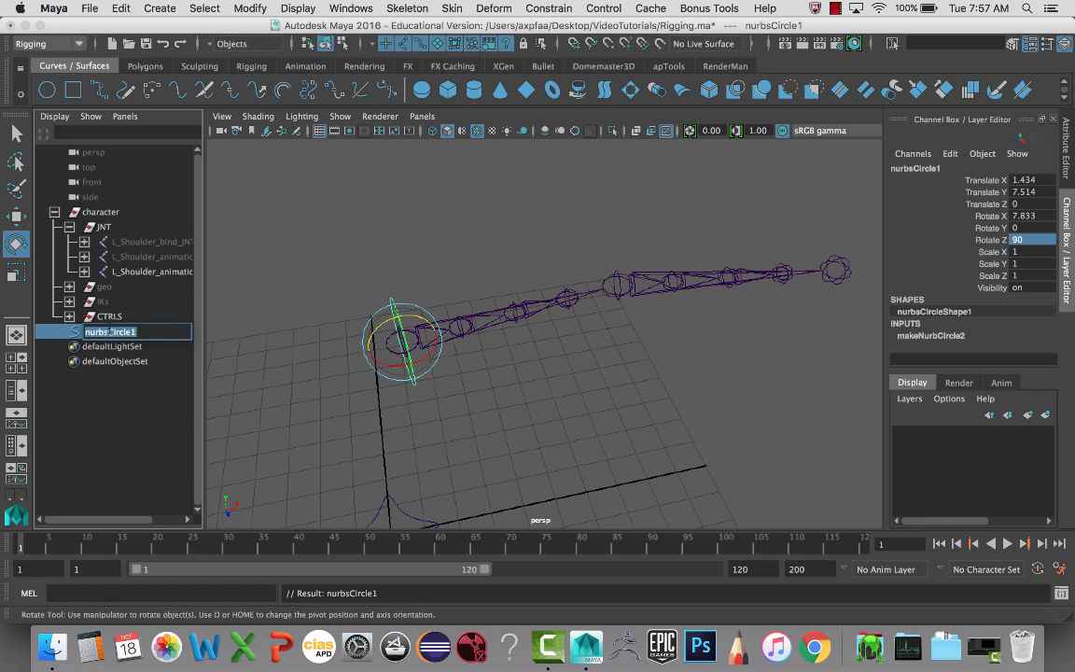
type("L_shoulder_ctrl")
key("Return")
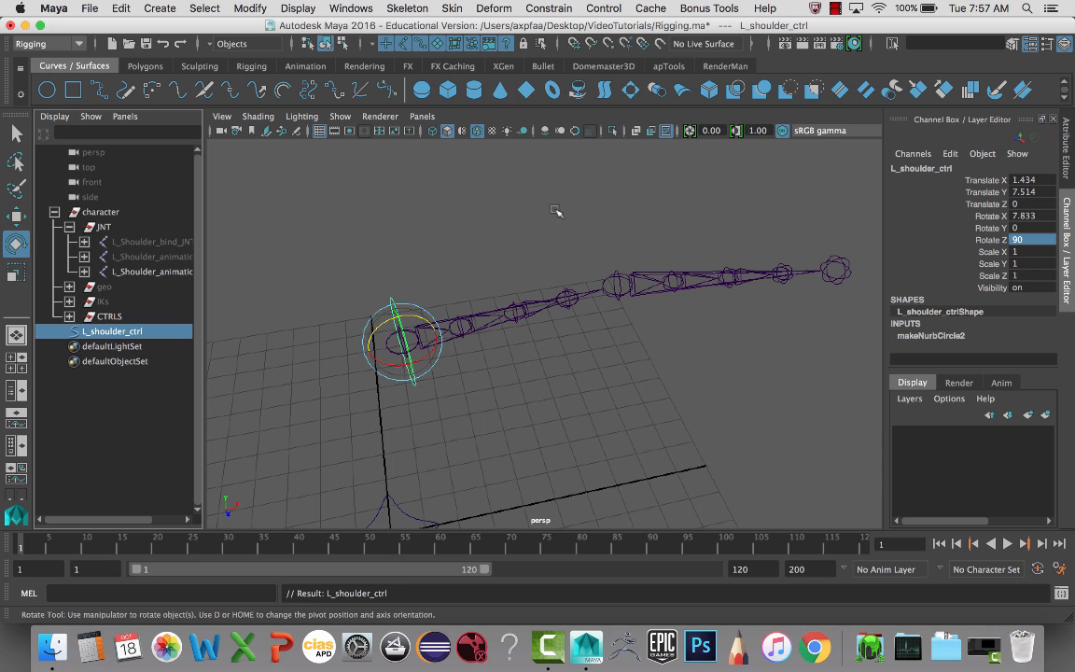
Open the Modify commands as a floating window beside the shoulder control
left_click_drag(339, 230, 465, 285, "alt")
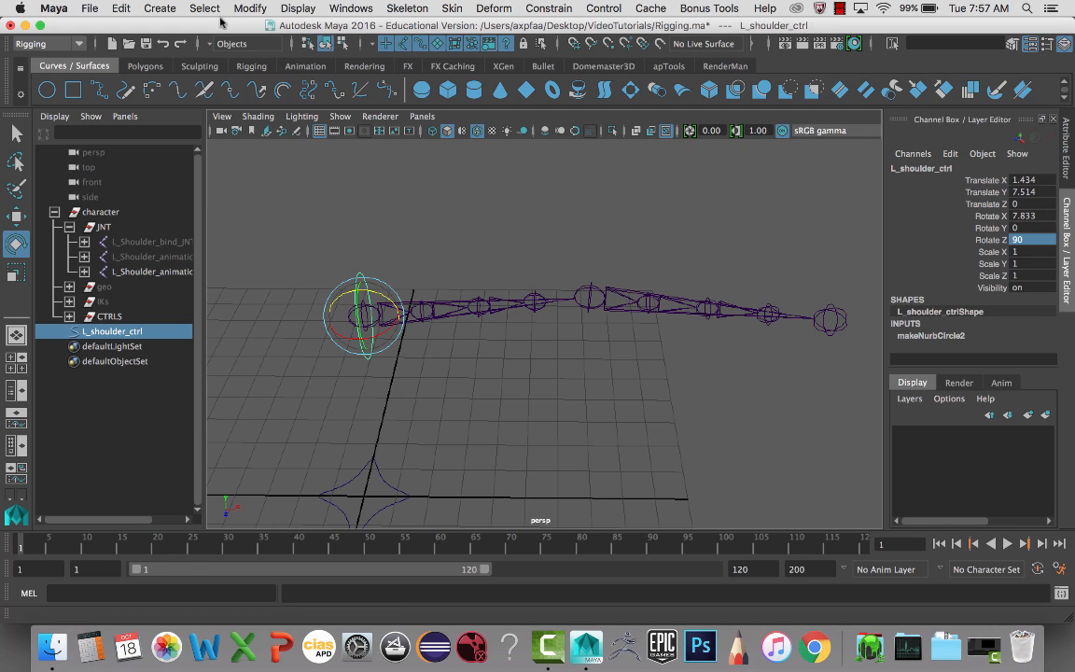
left_click(265, 9)
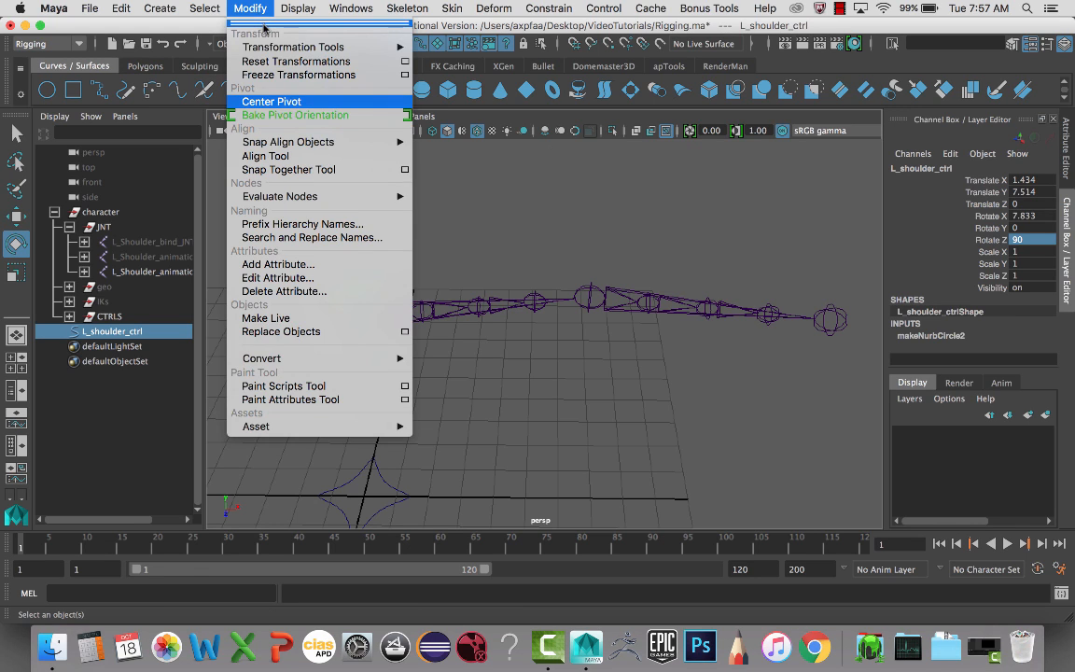
left_click(239, 21)
left_click_drag(319, 32, 681, 66)
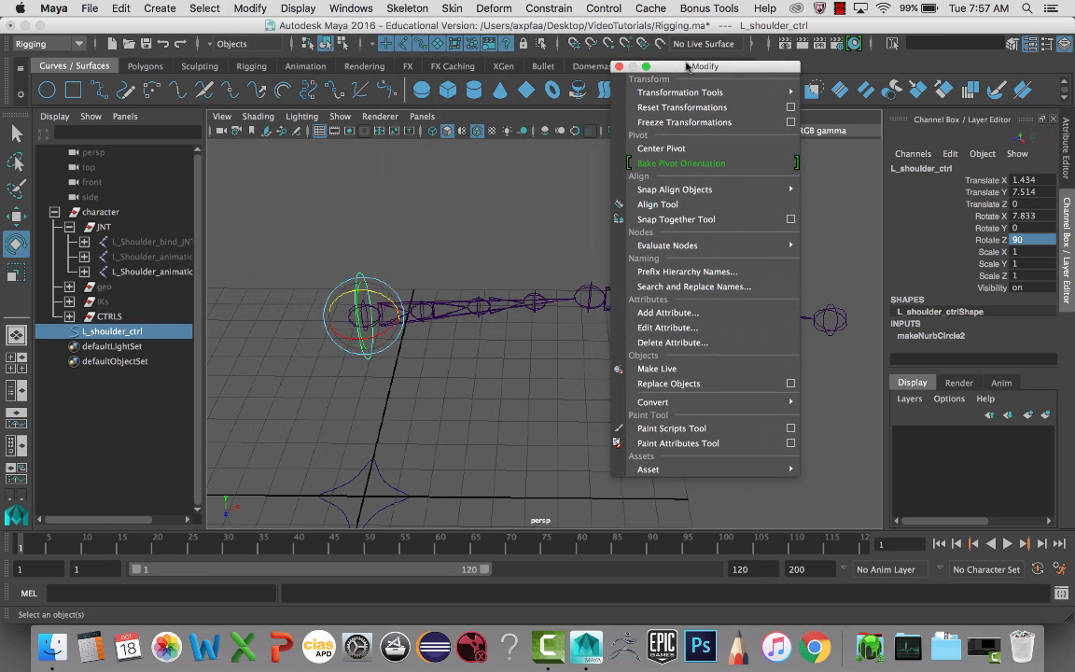
left_click_drag(358, 249, 407, 290, "alt")
middle_click_drag(407, 290, 438, 278, "alt")
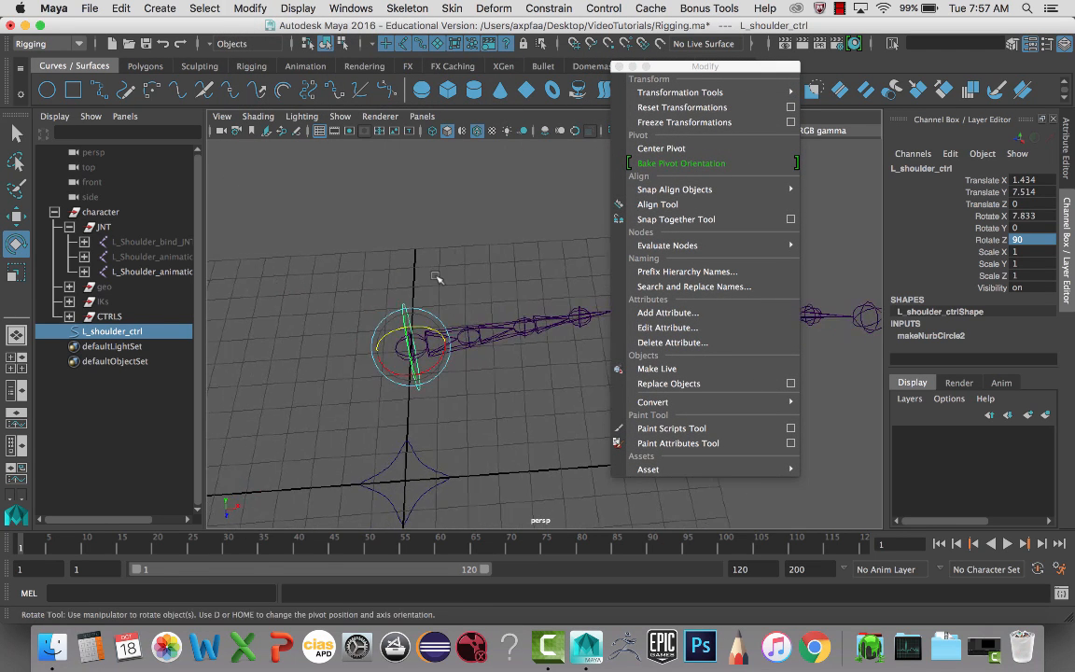
scroll(436, 278, "up", 3)
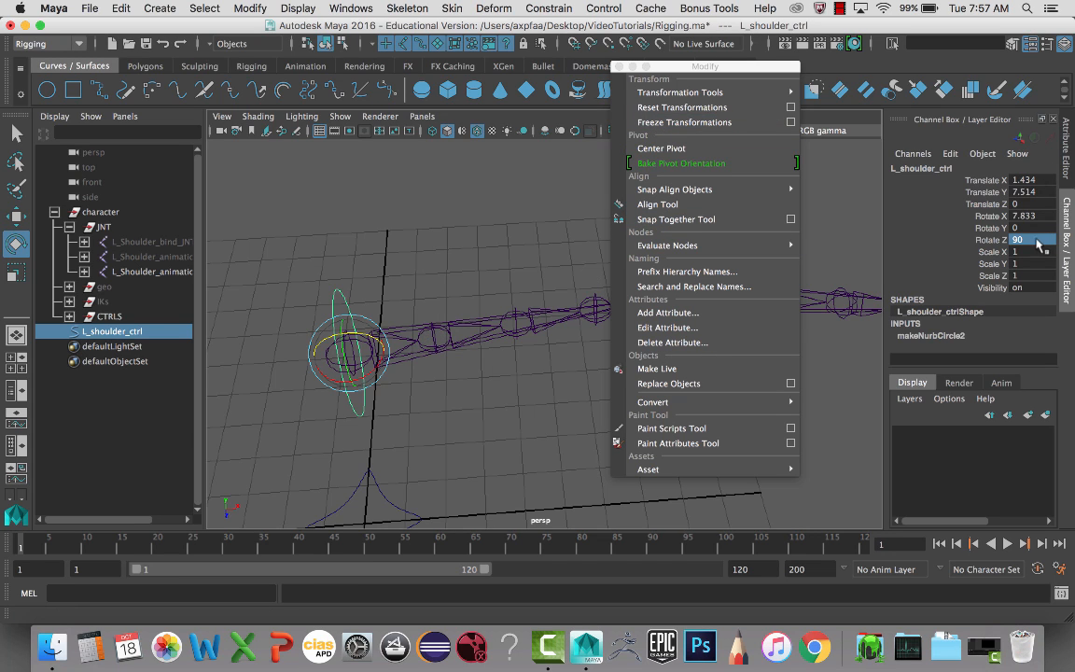
Try freezing the transformations of L_shoulder_ctrl and undo it
left_click(733, 129)
middle_click_drag(373, 221, 403, 212, "alt")
key("ctrl+z")
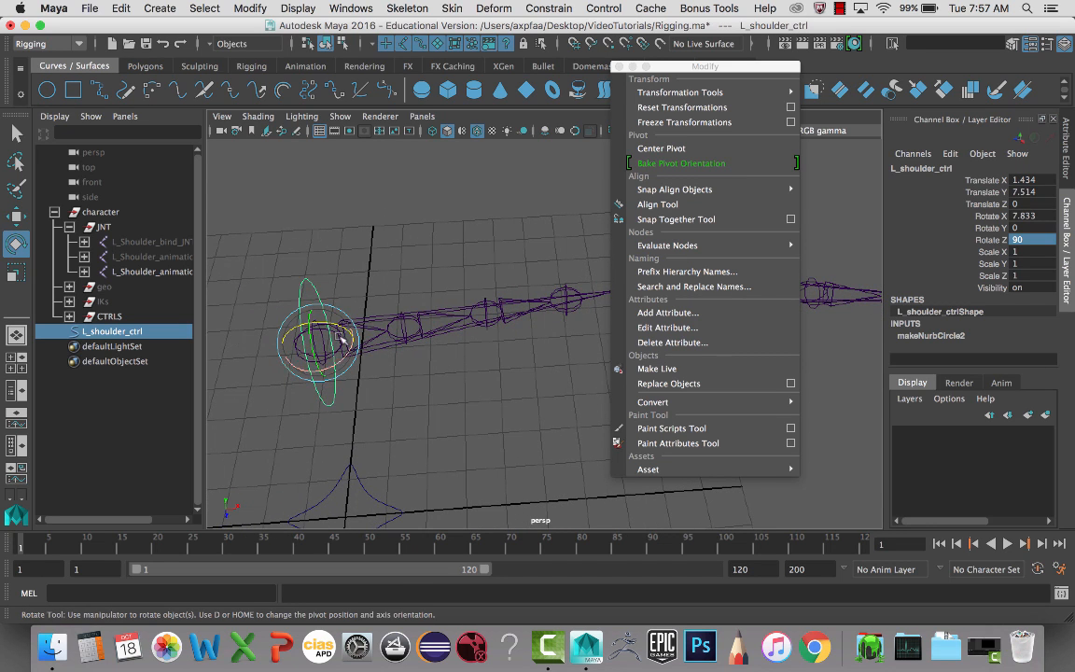
Freeze the transformations of L_shoulder_ctrl and close the floating Modify window
middle_click_drag(318, 380, 340, 361, "alt")
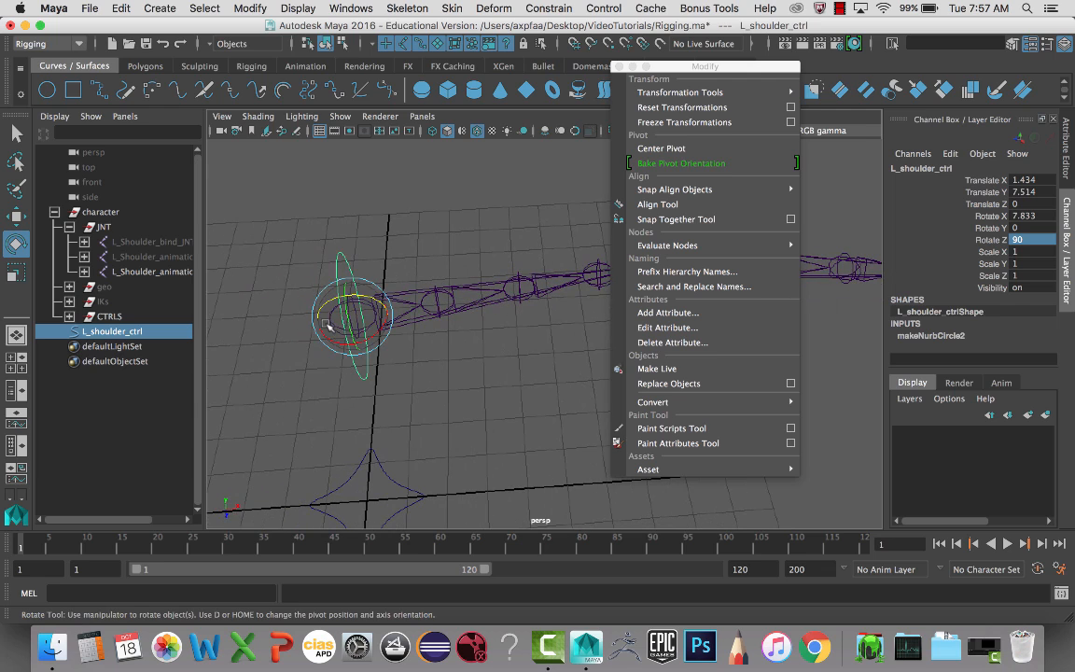
left_click(684, 122)
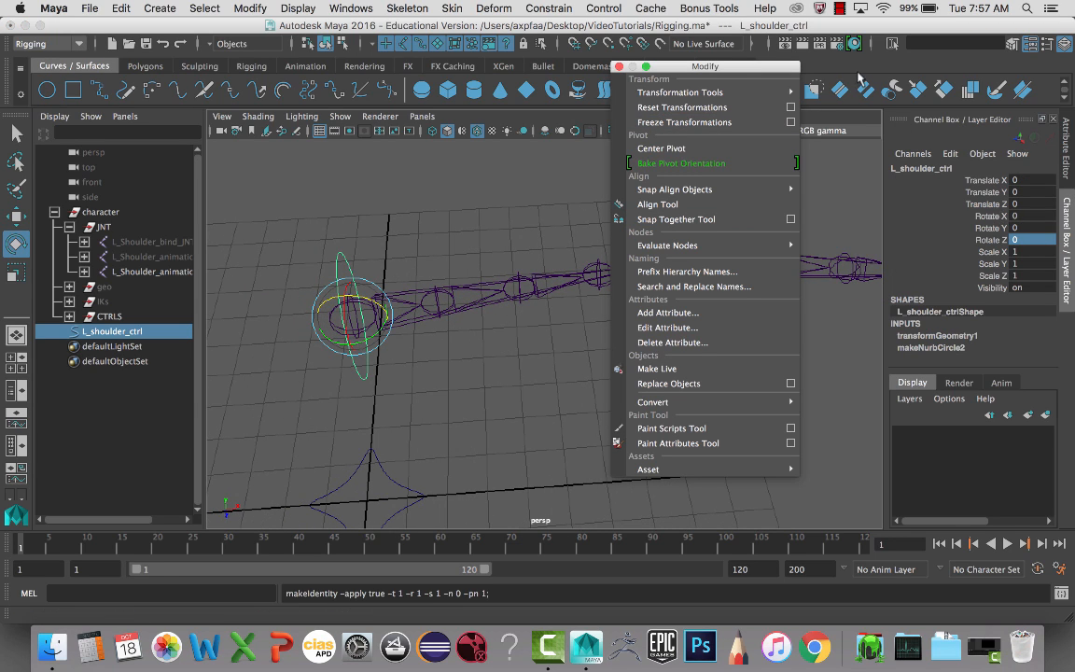
left_click(619, 68)
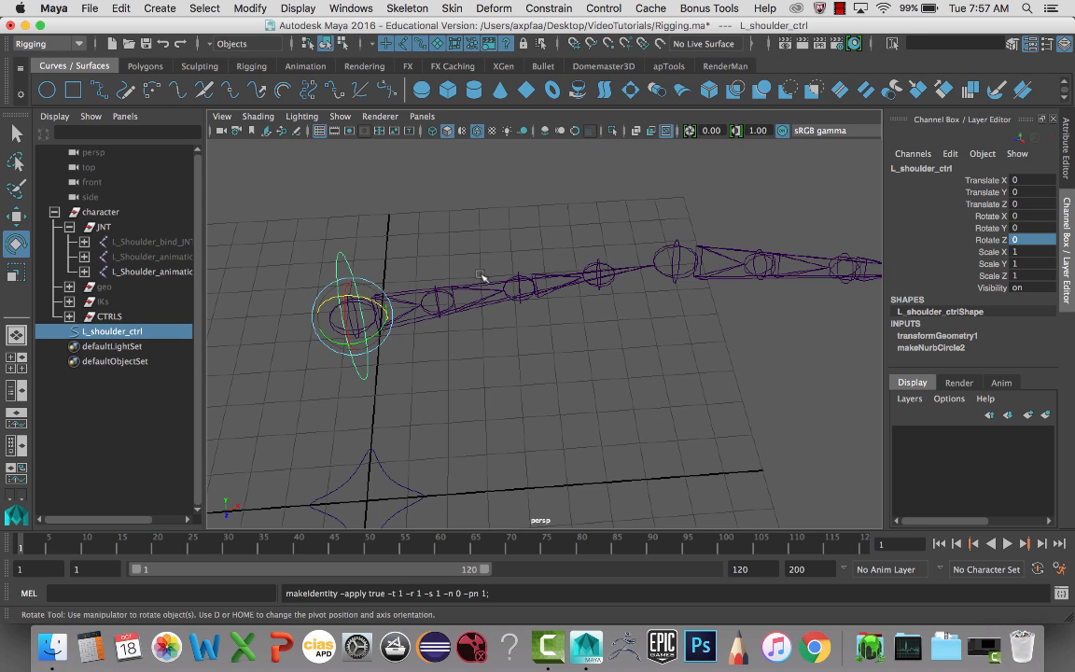
Create an empty group with nothing selected and name it L_shoulder_ctrl_ZERO, reusing the control curve's name
left_click_drag(431, 244, 396, 272, "alt")
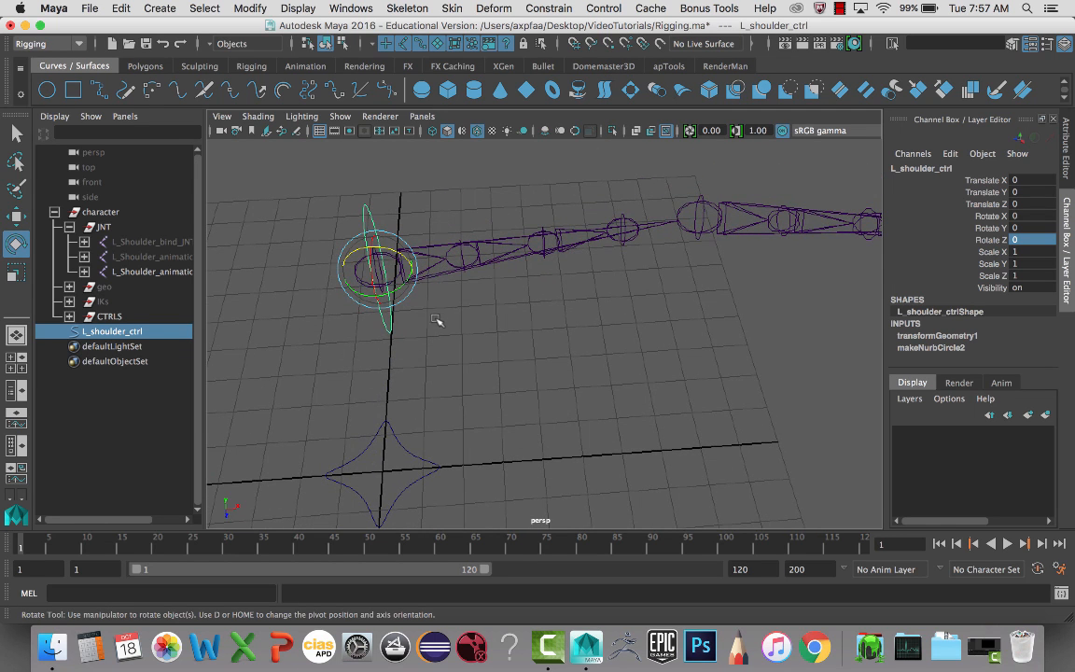
left_click(457, 404)
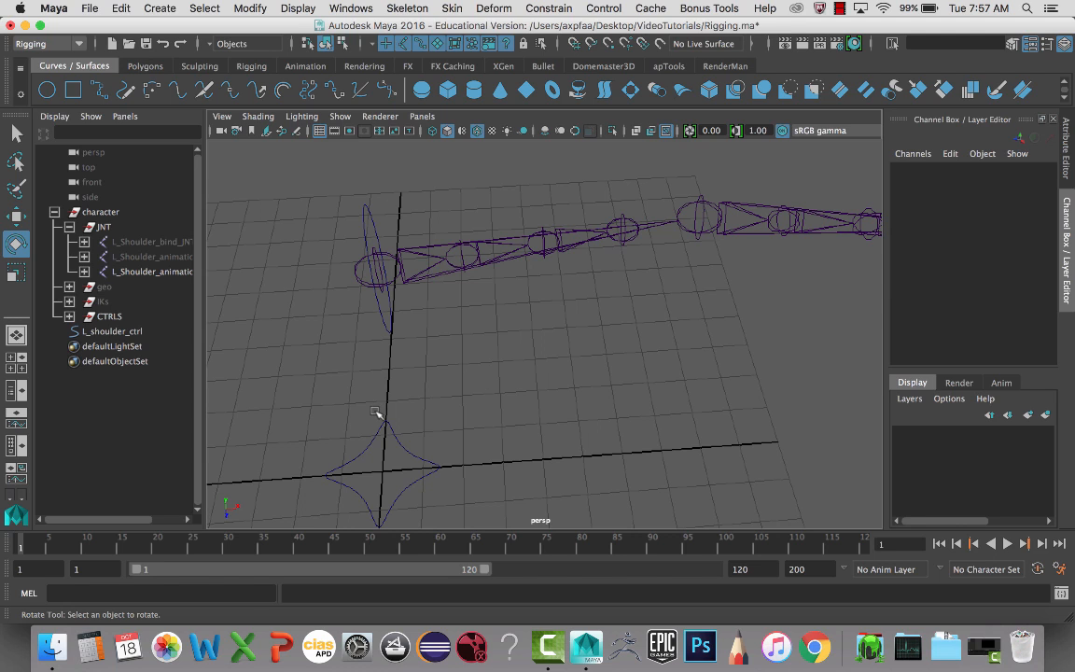
key("ctrl+g")
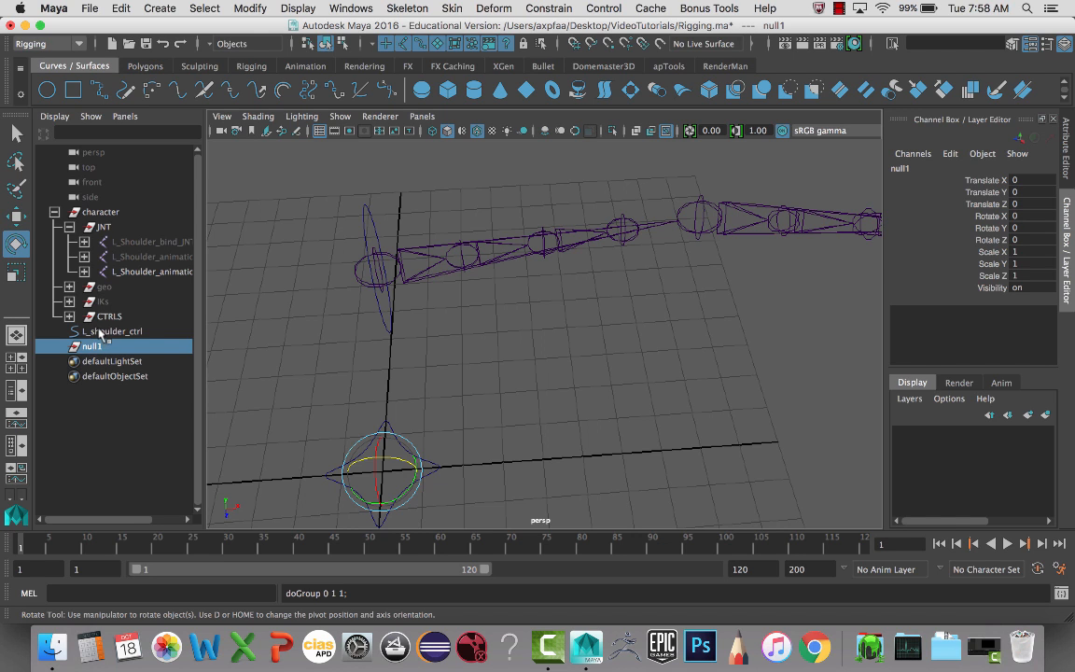
double_click(107, 332)
key("super+c")
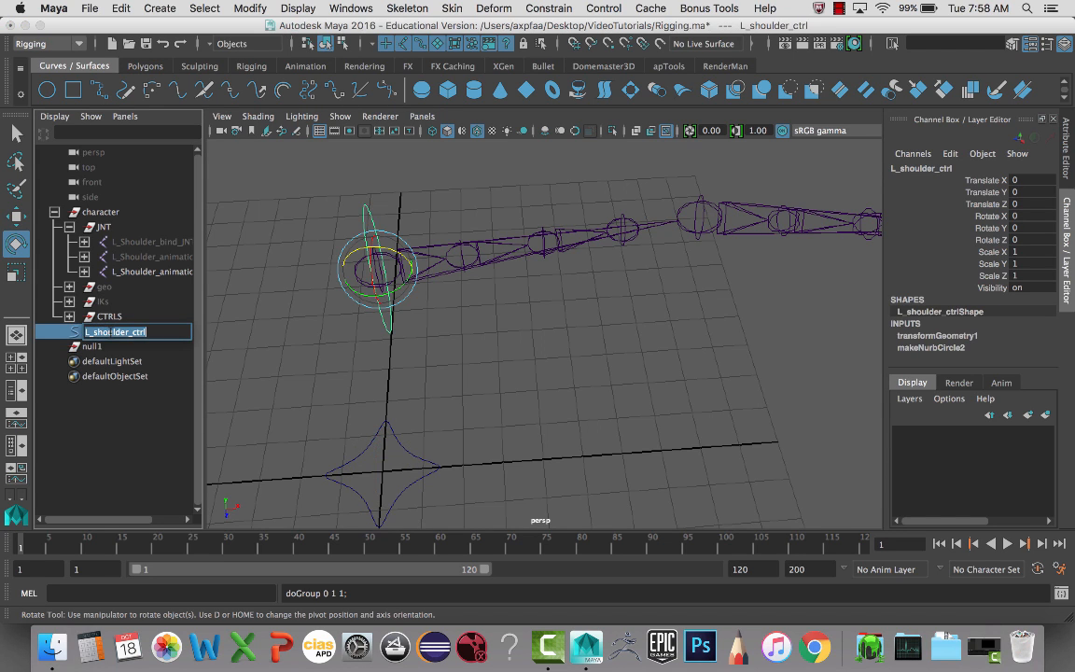
double_click(104, 349)
key("super+v")
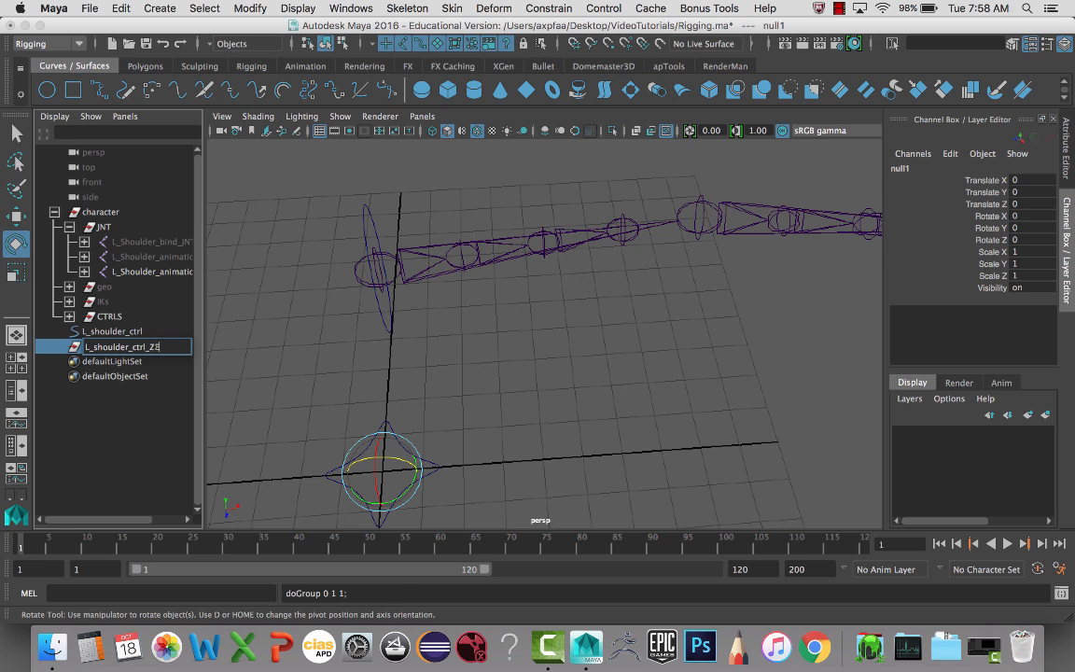
key("Return")
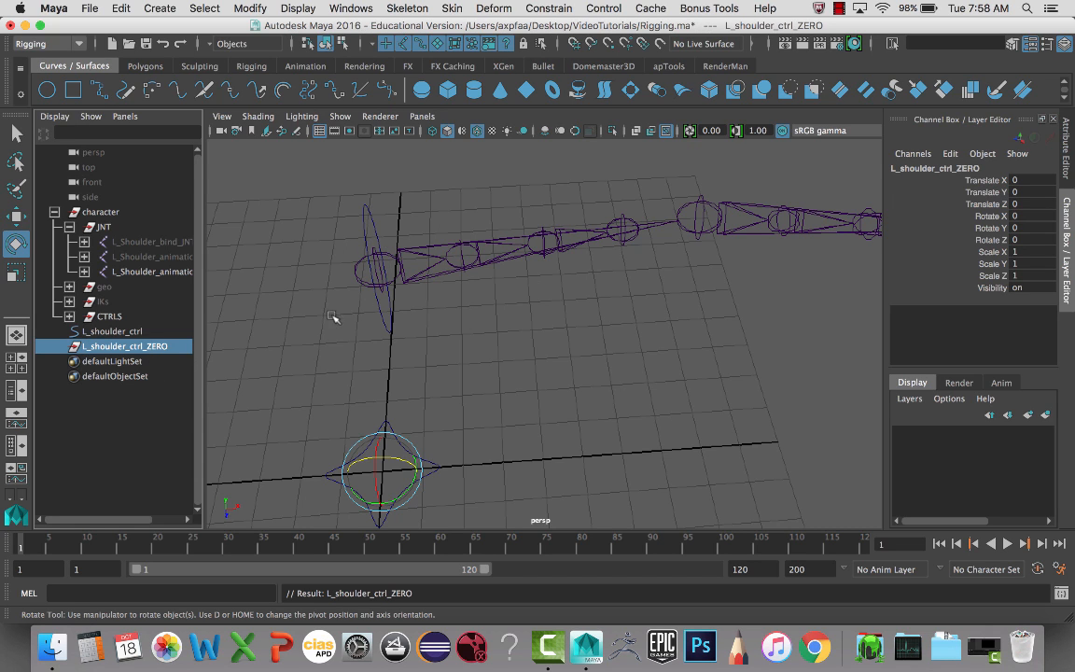
Parent the L_shoulder_ctrl_ZERO group under the FK shoulder joint
middle_click_drag(400, 350, 425, 343, "alt")
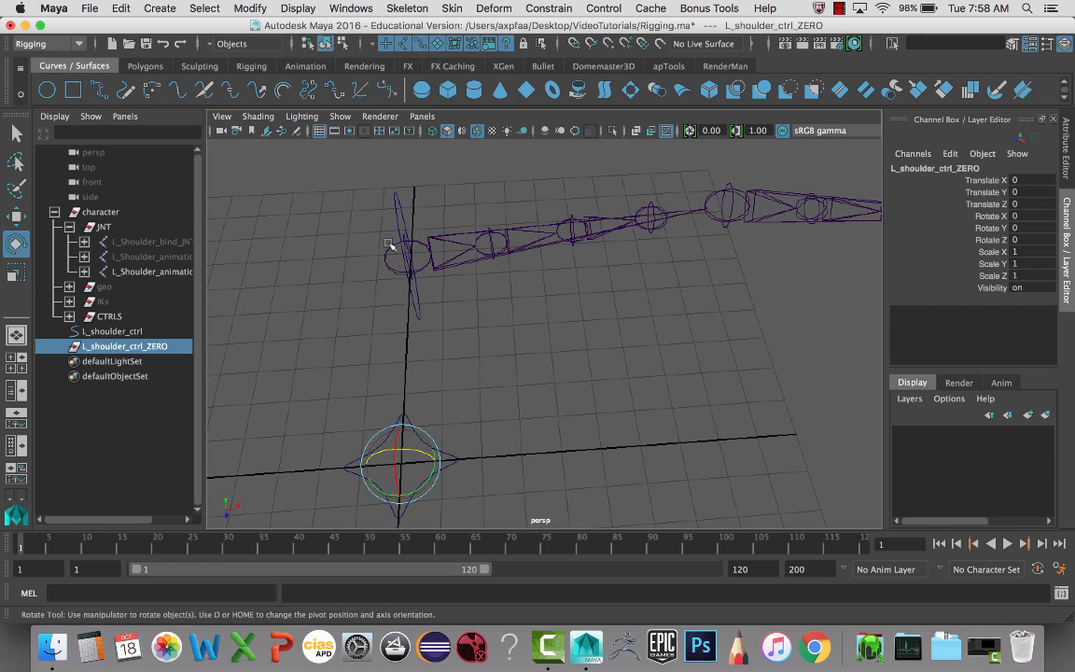
left_click_drag(346, 215, 406, 270)
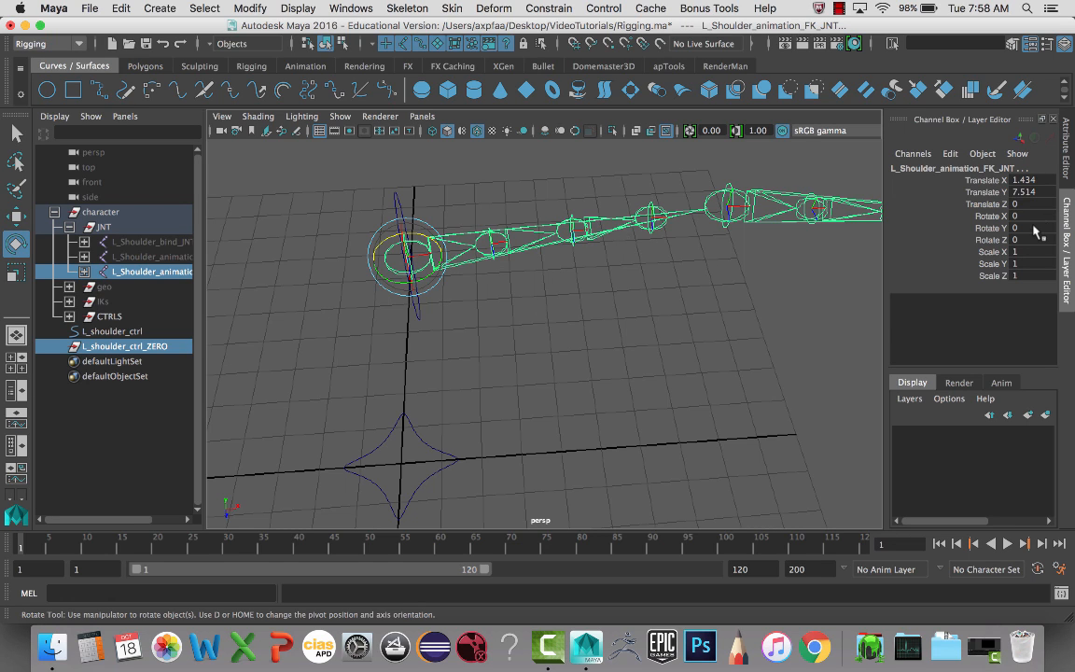
key("p")
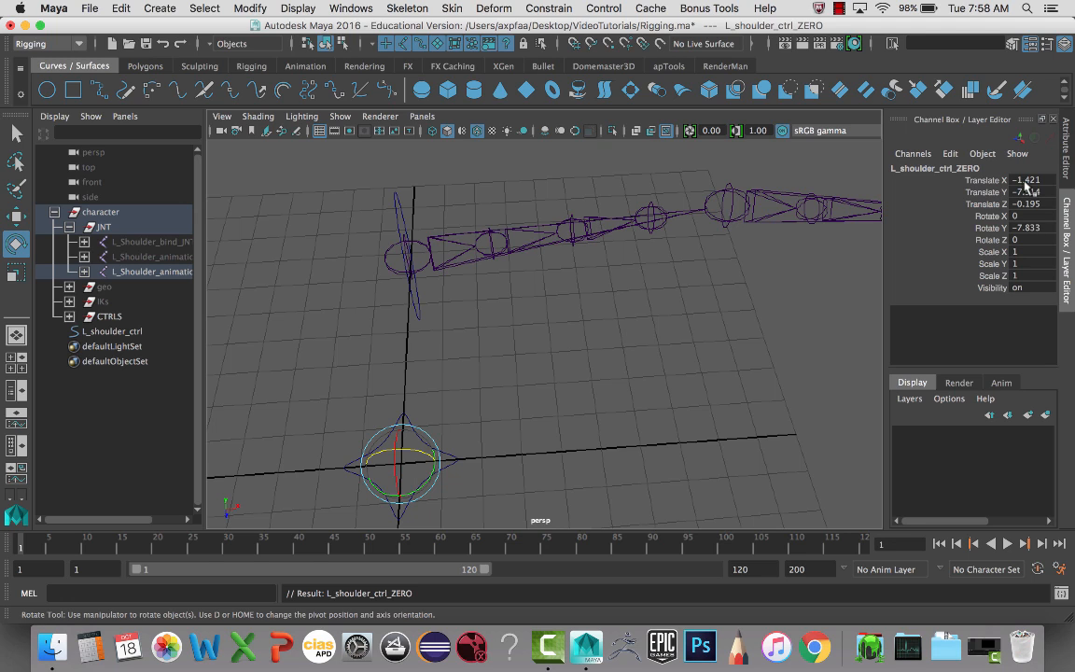
Set all translate and rotate values of L_shoulder_ctrl_ZERO to 0, and unparent it from the shoulder joint
left_click_drag(994, 180, 1029, 228)
left_click(1026, 240)
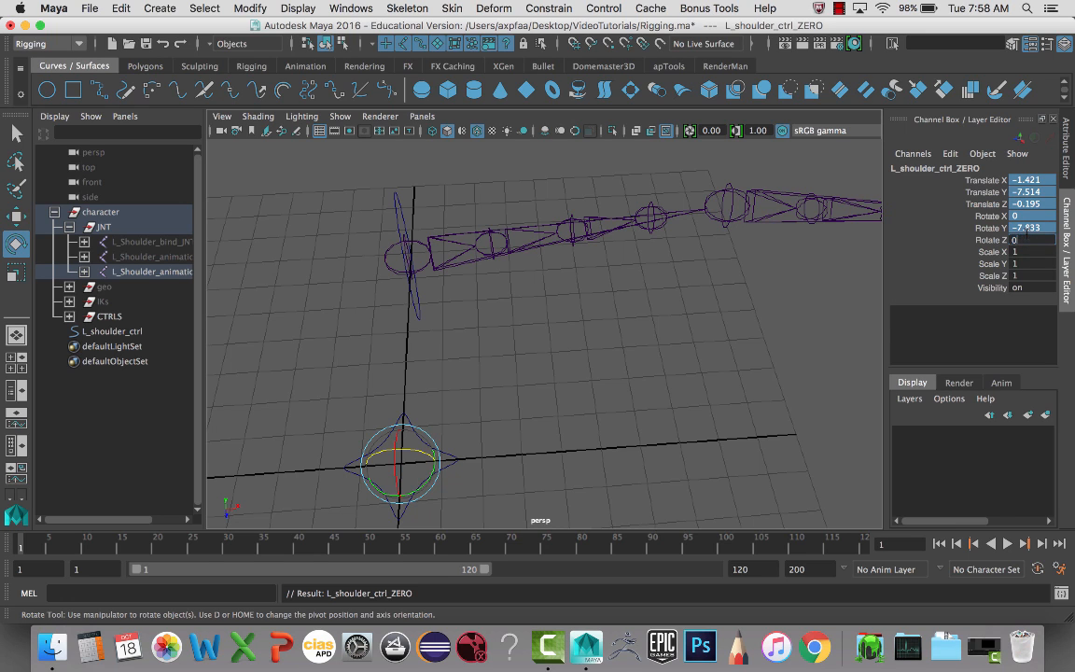
key("Return")
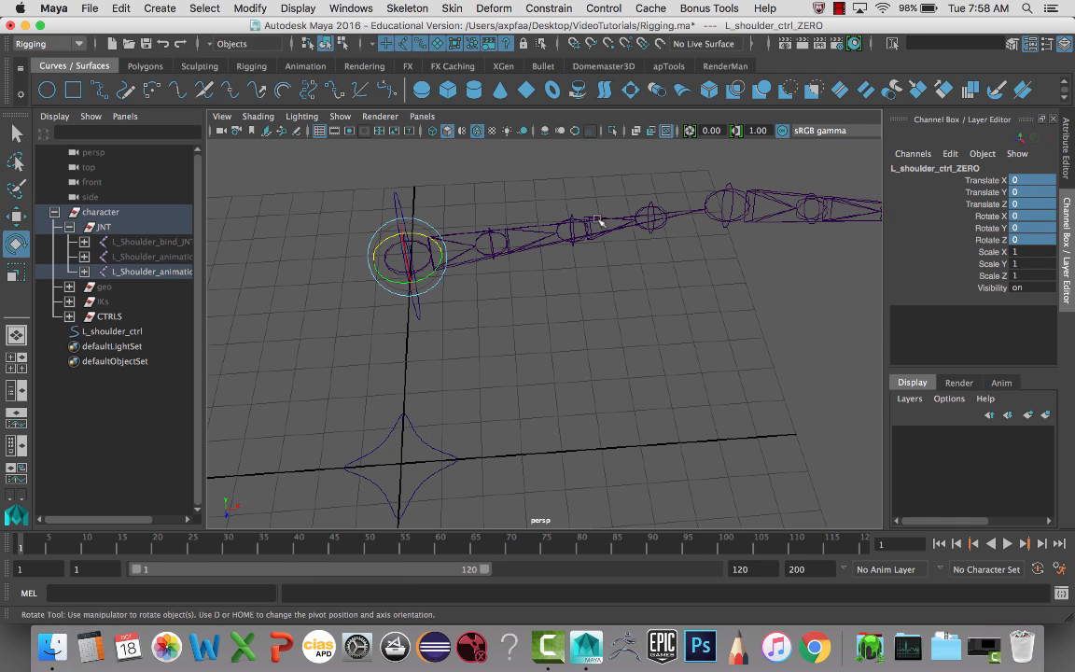
key("shift+p")
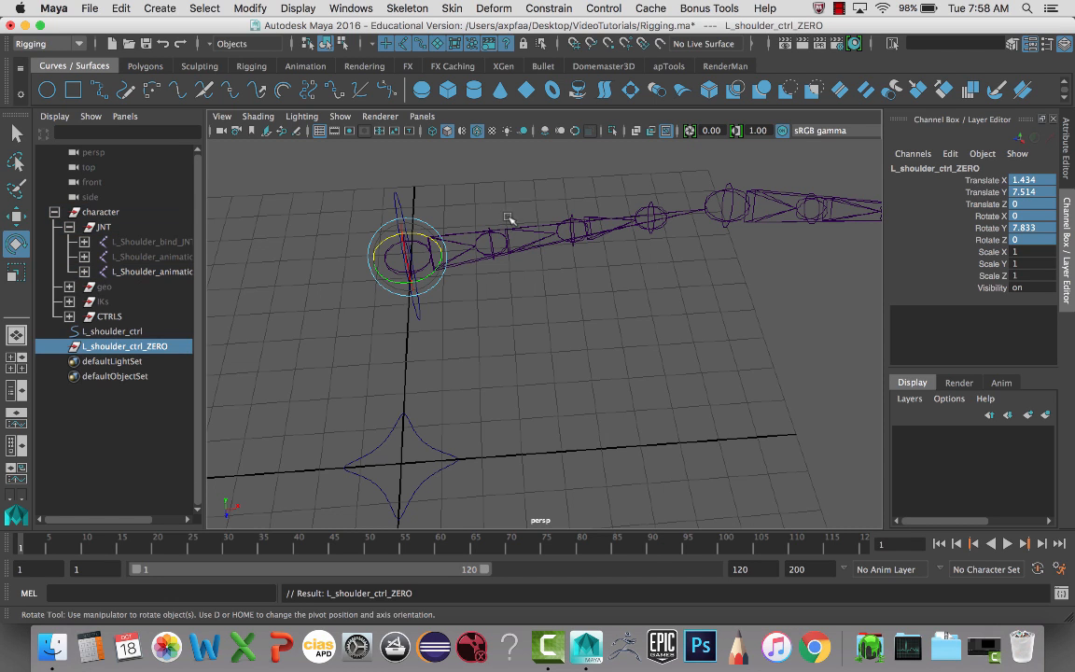
Duplicate the L_shoulder_ctrl_ZERO group and rename the copy L_shoulder_ctrl_GRP_OFFSET
left_click(129, 348)
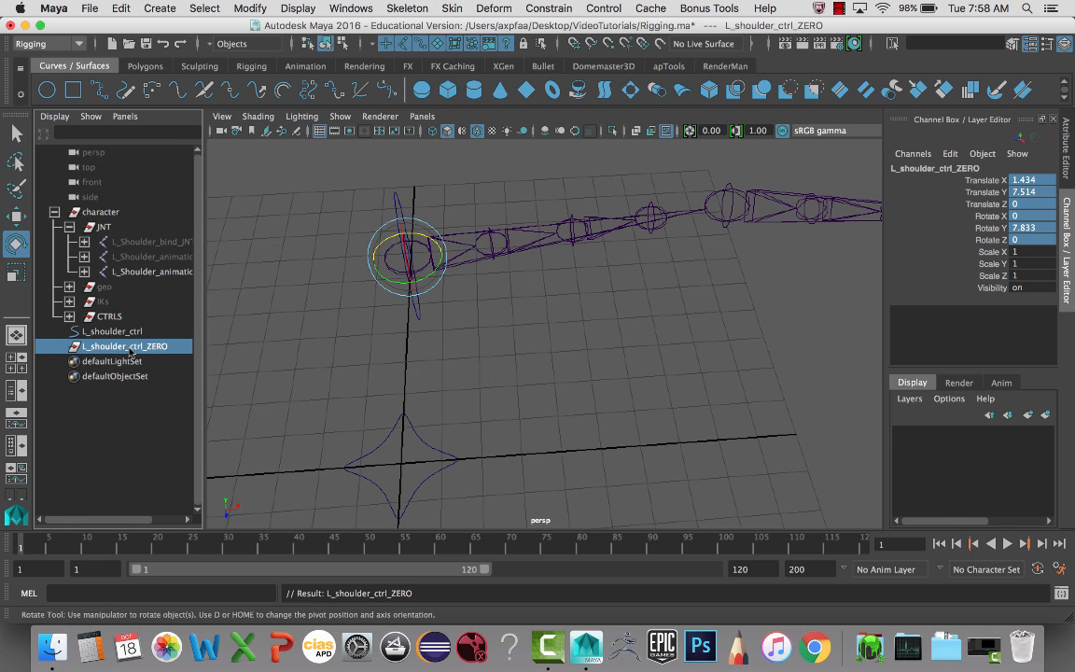
key("ctrl+d")
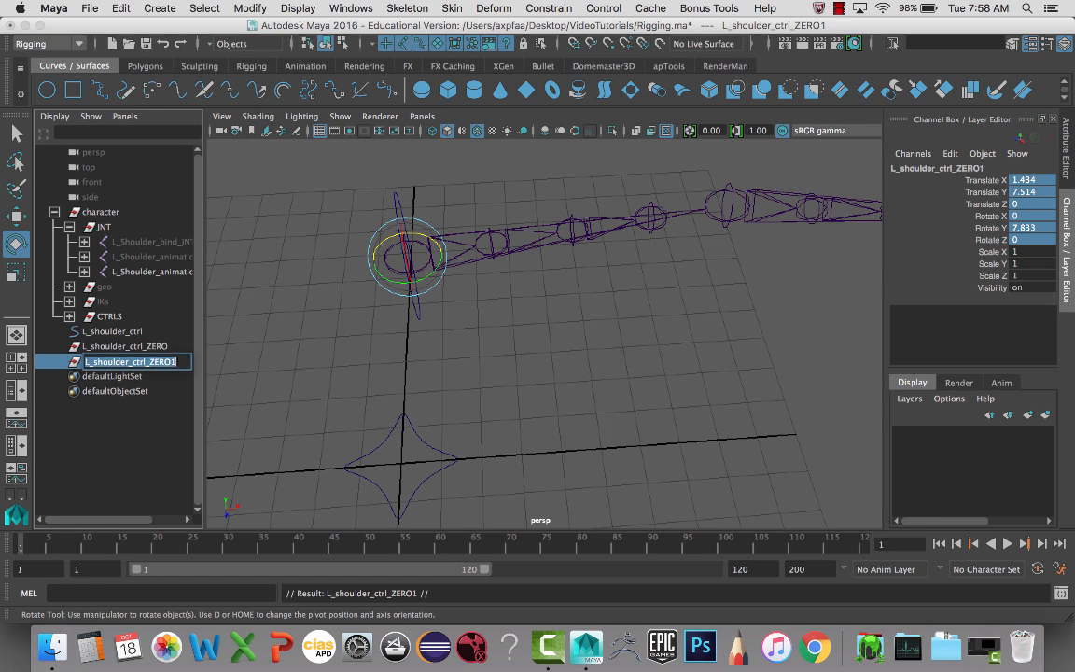
double_click(164, 362)
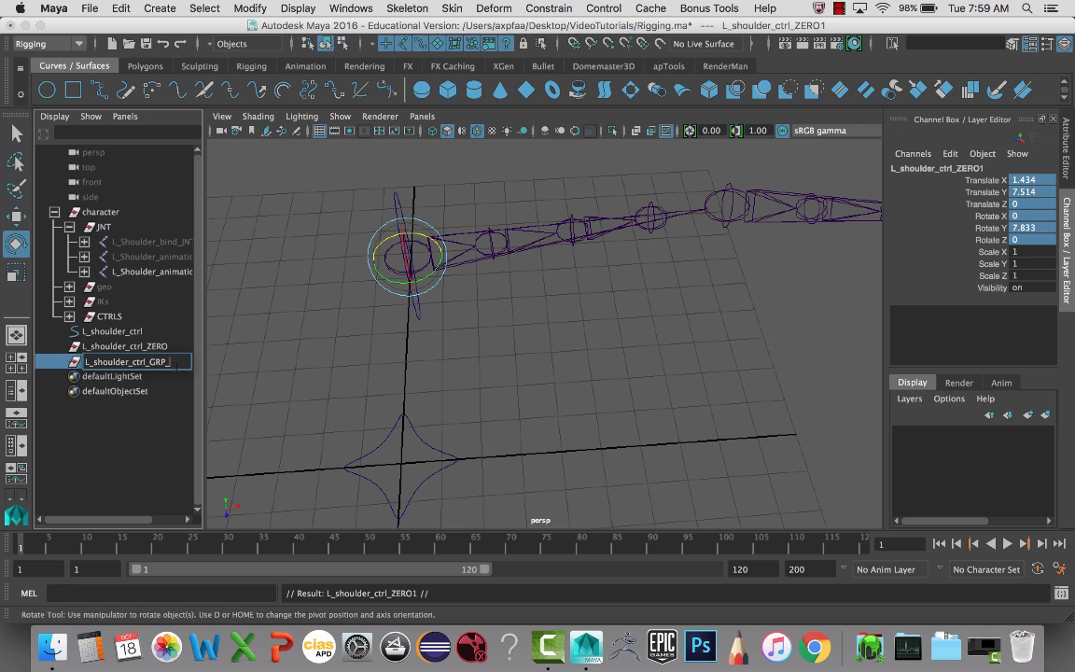
type("ET")
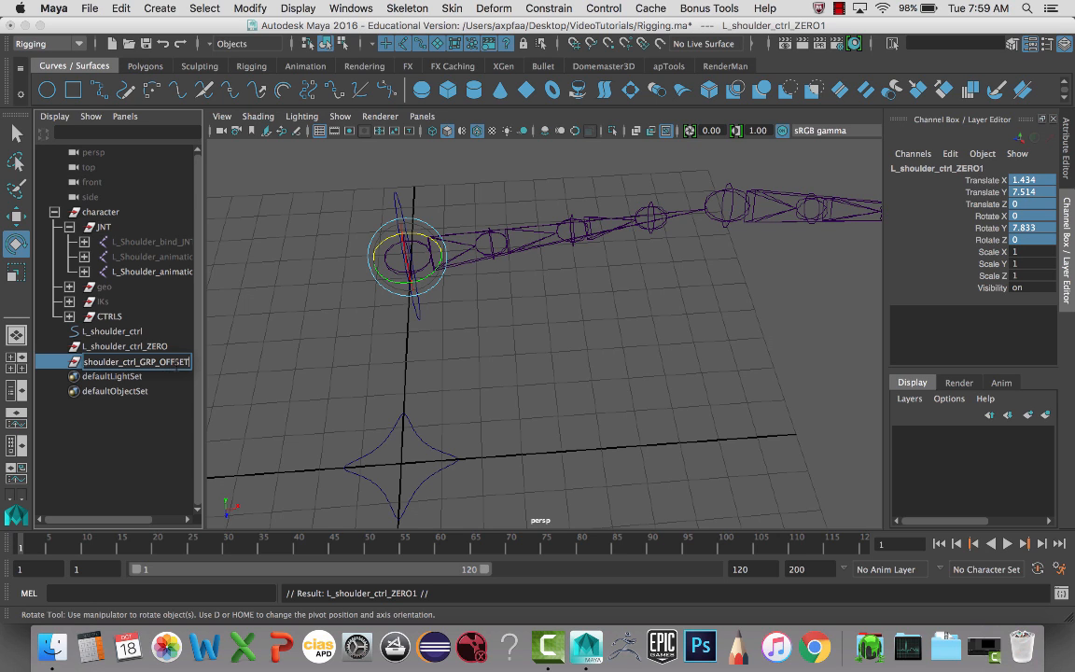
key("Return")
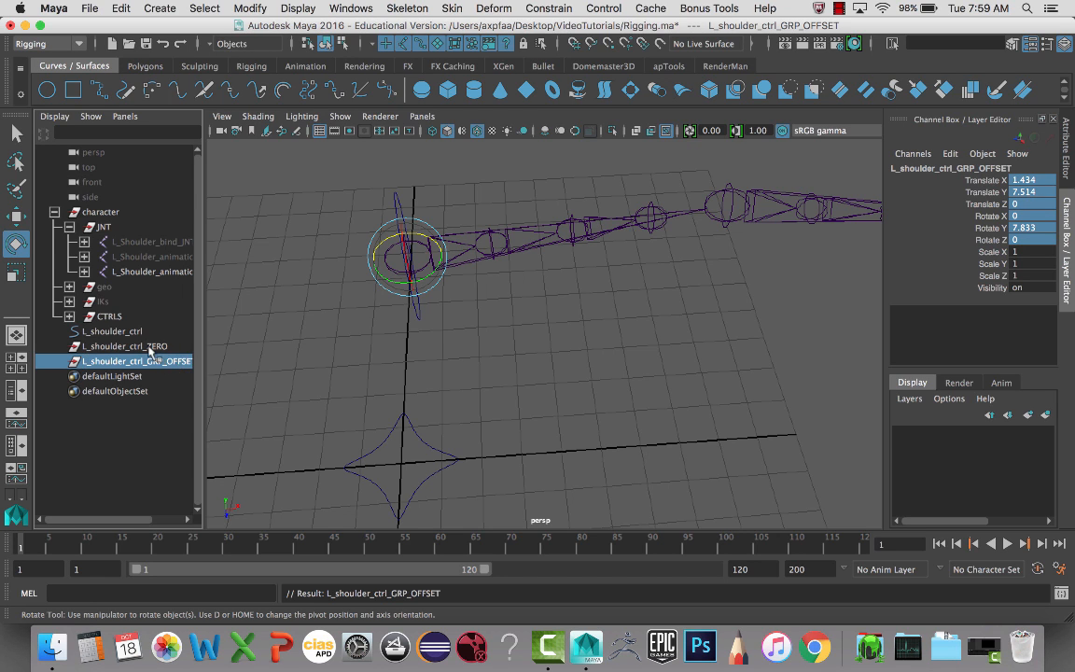
Rename the original L_shoulder_ctrl_ZERO group to L_shoulder_ctrl_GRP_ZERO
double_click(158, 346)
left_click(150, 346)
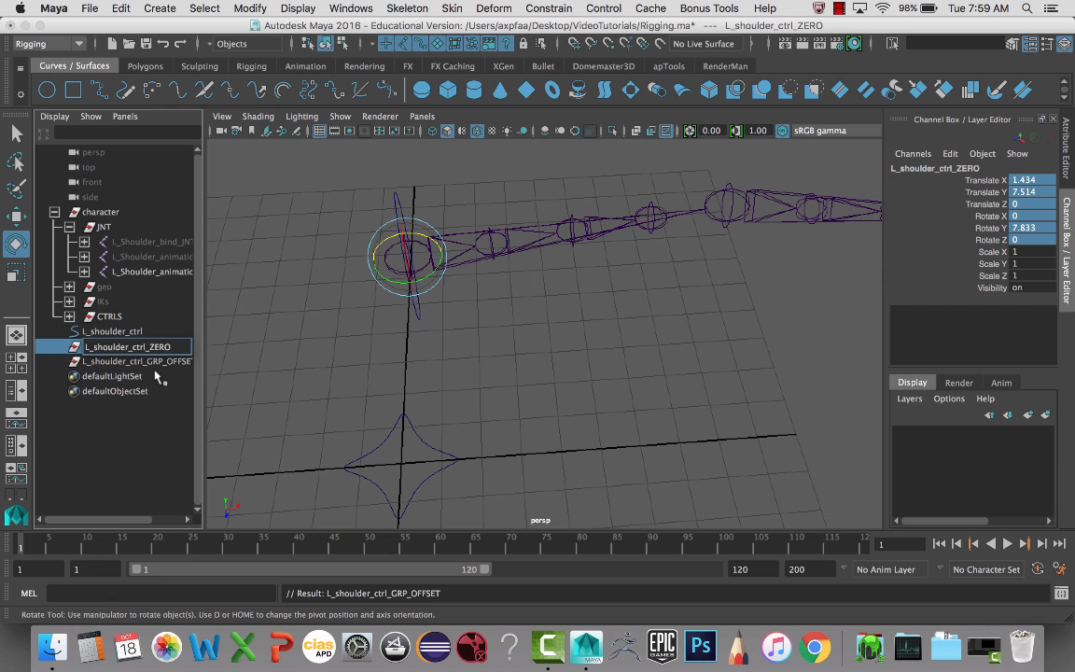
type("FR")
key("BackSpace")
type("GRP_")
left_click(130, 361)
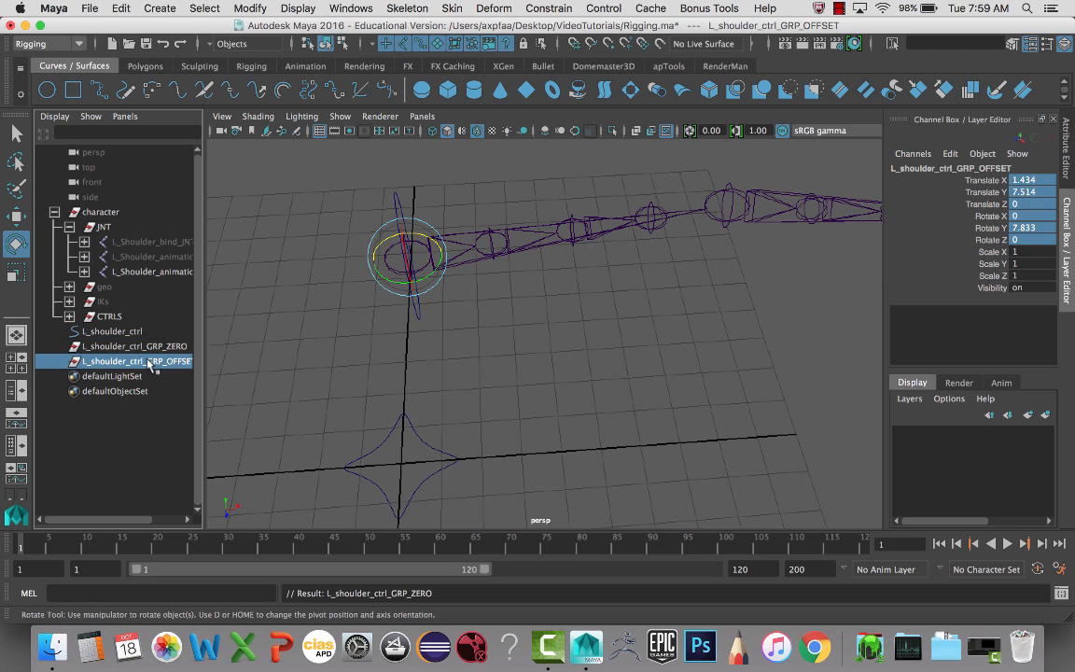
Parent L_shoulder_ctrl_GRP_OFFSET under L_shoulder_ctrl_GRP_ZERO, and L_shoulder_ctrl under the offset group
mouse_move(131, 361)
middle_mouse_down()
mouse_move(144, 363)
mouse_move(146, 351)
middle_mouse_up()
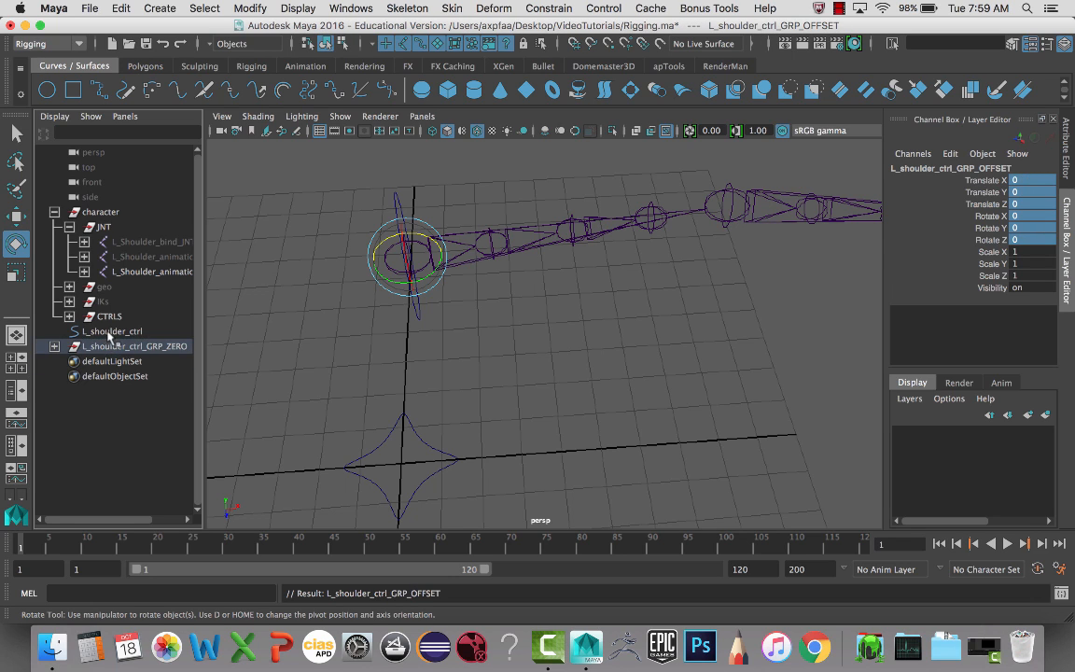
left_click(101, 331)
left_click(54, 346)
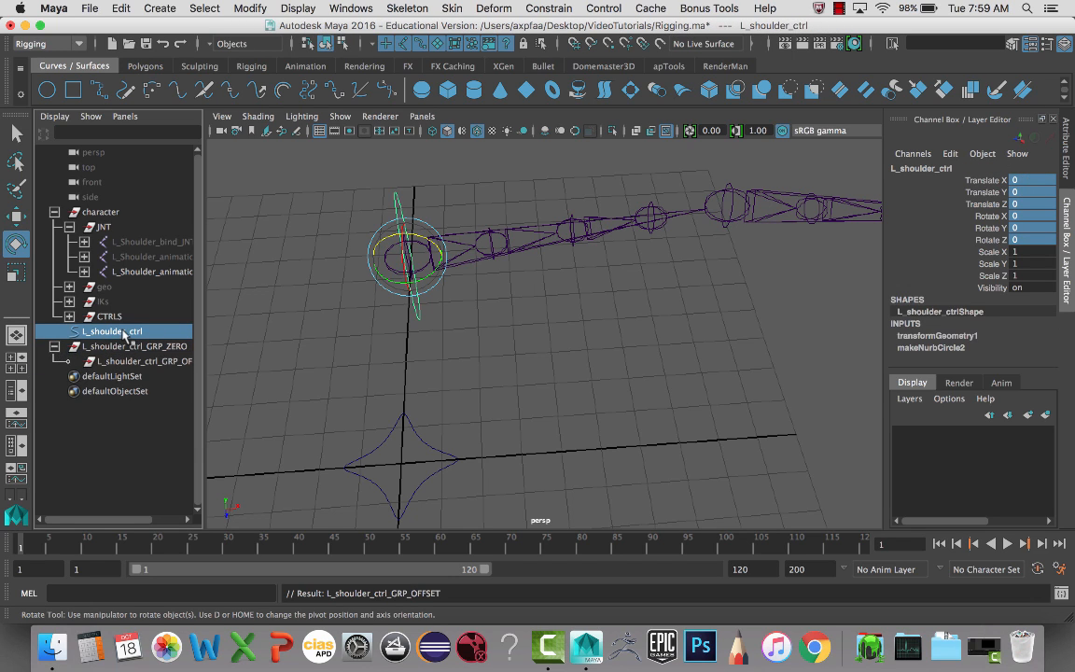
middle_click_drag(124, 336, 136, 360)
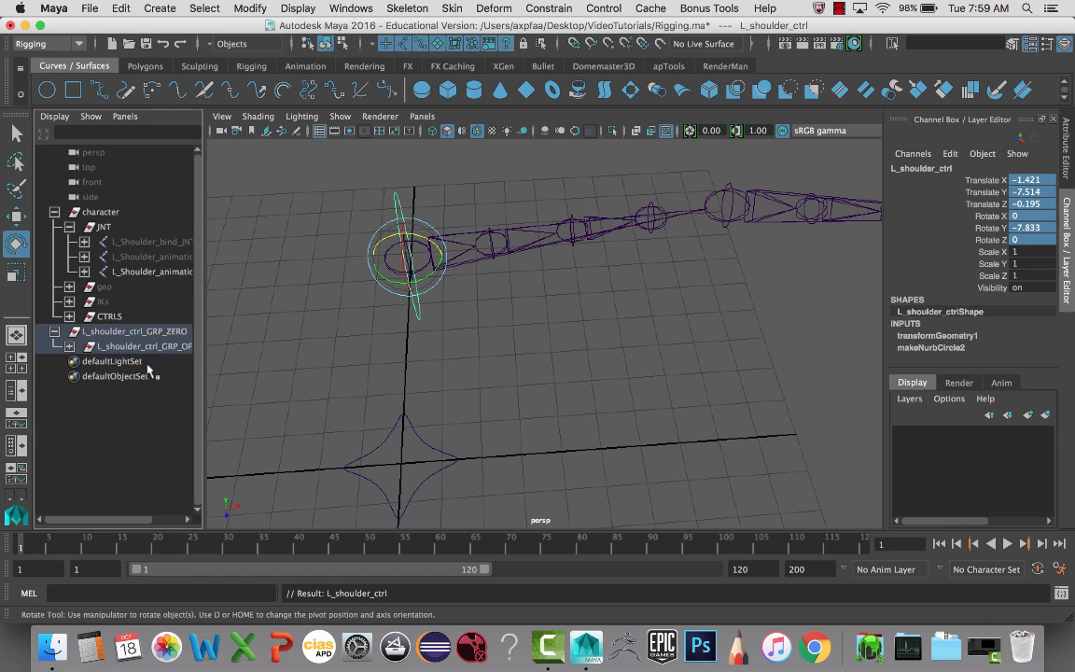
left_click(69, 346)
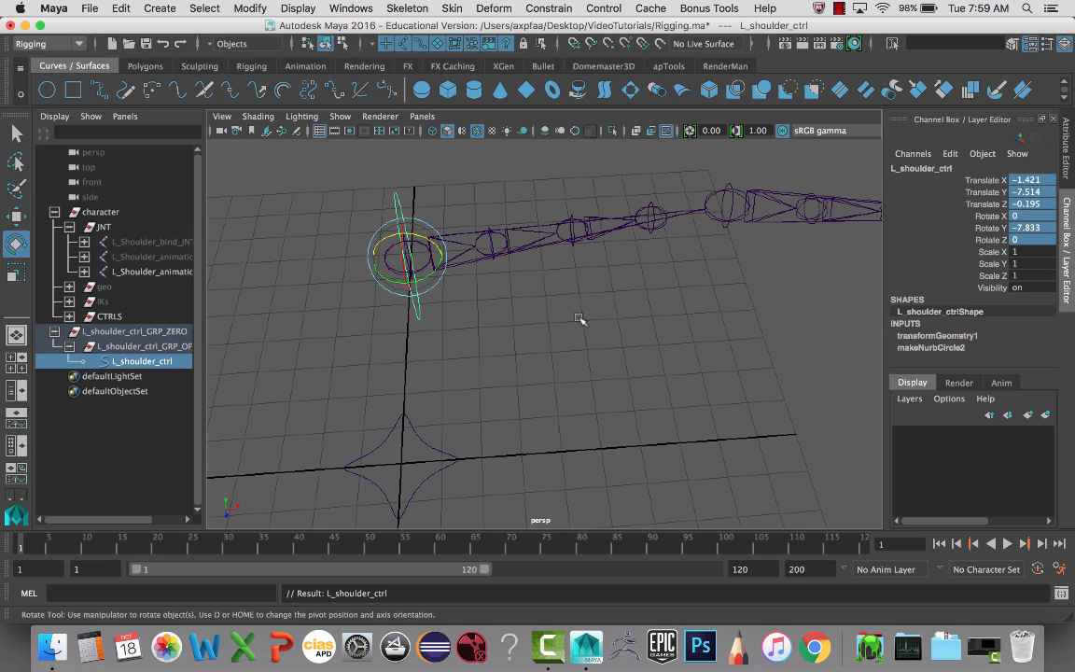
Freeze the transformations of L_shoulder_ctrl inside its offset group
left_click_drag(579, 319, 668, 264, "alt")
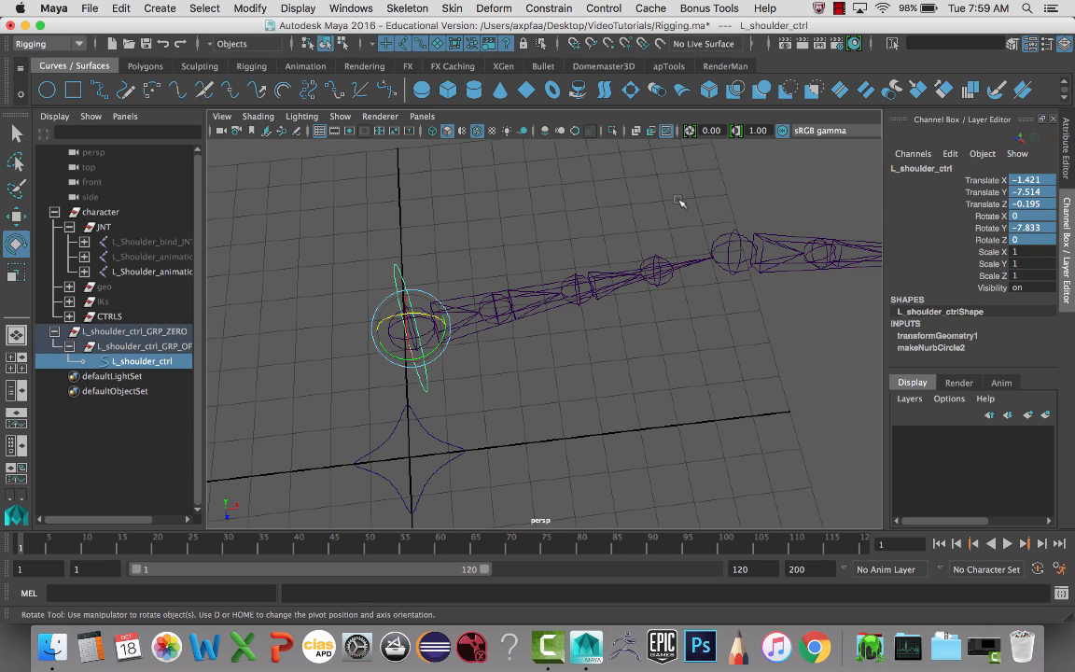
left_click(239, 8)
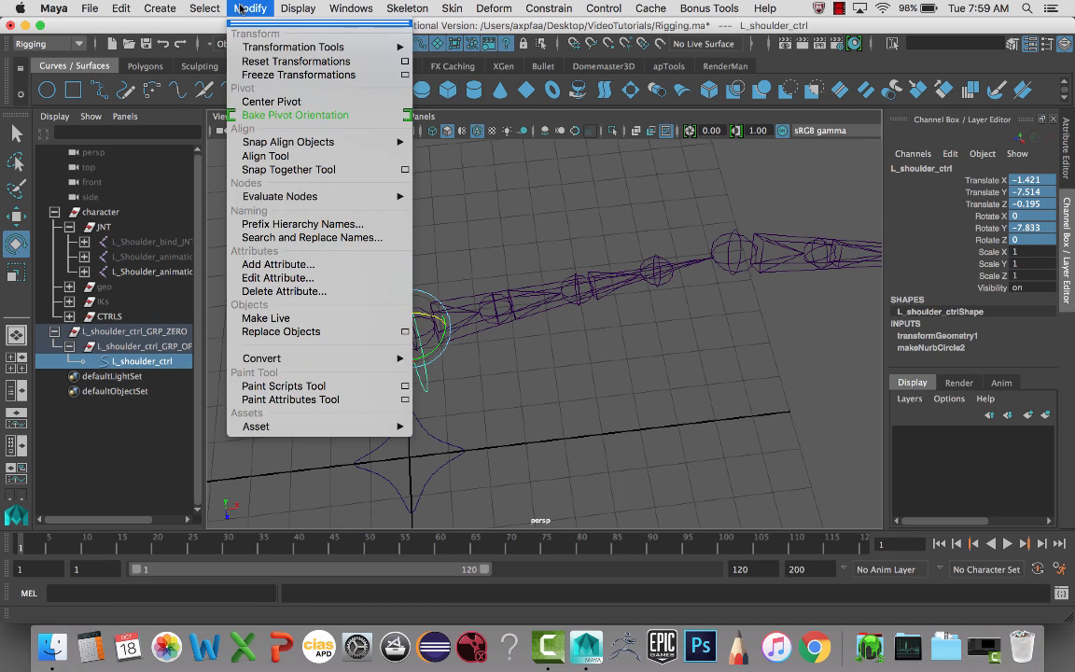
left_click(268, 76)
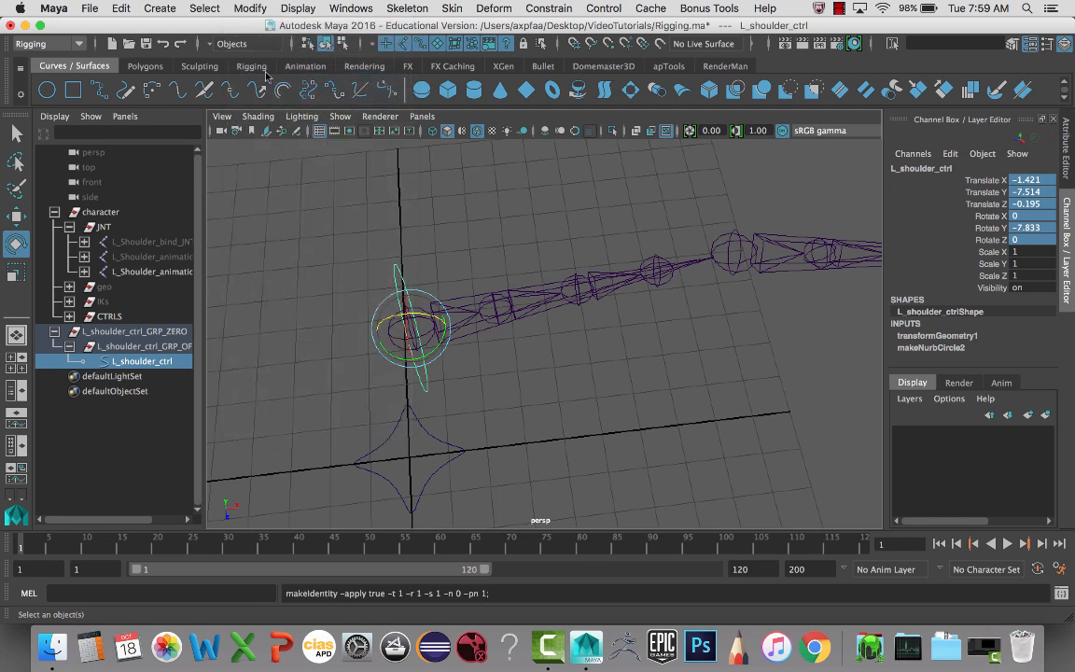
left_click_drag(341, 273, 445, 312, "alt")
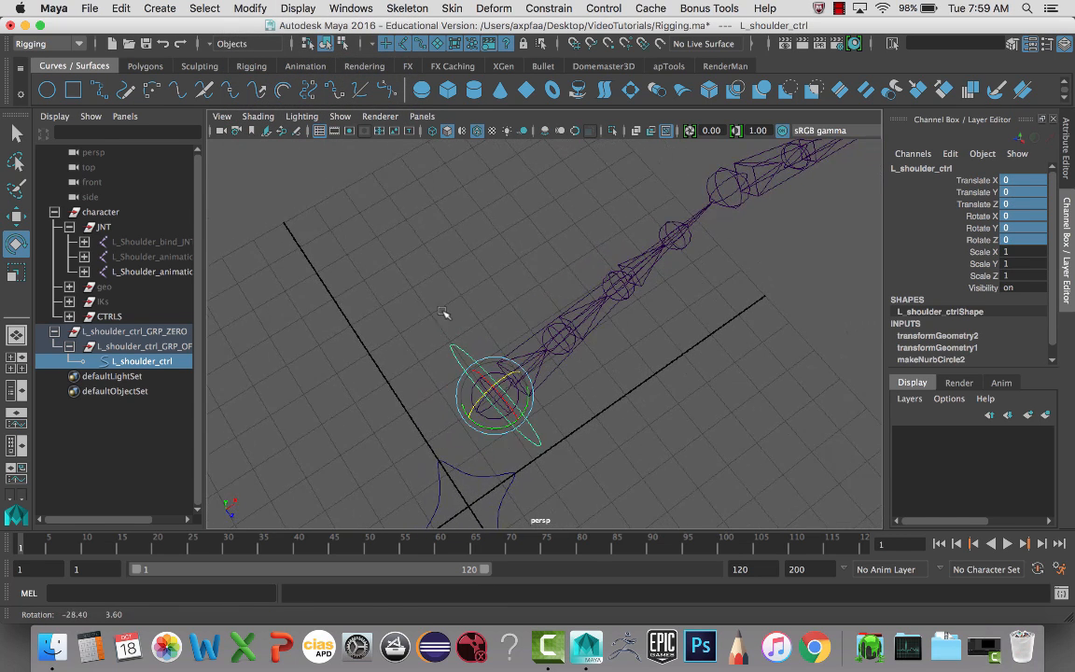
Check the channel values of the shoulder groups and control, then test-rotate L_shoulder_ctrl and undo the rotation
left_click(135, 331)
left_click(145, 346)
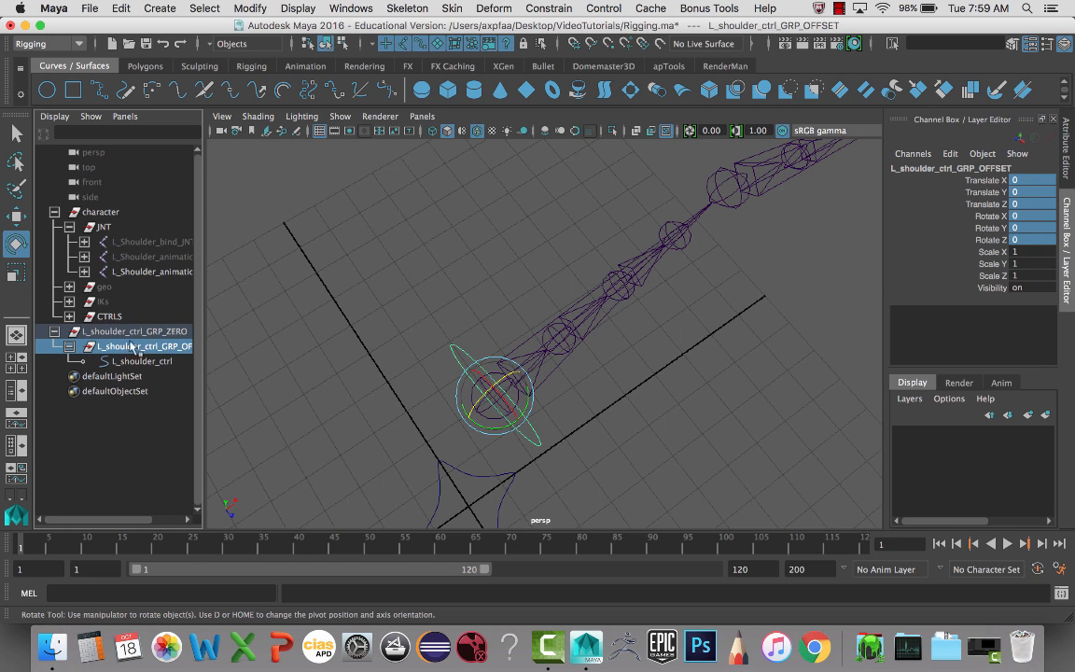
key("Down")
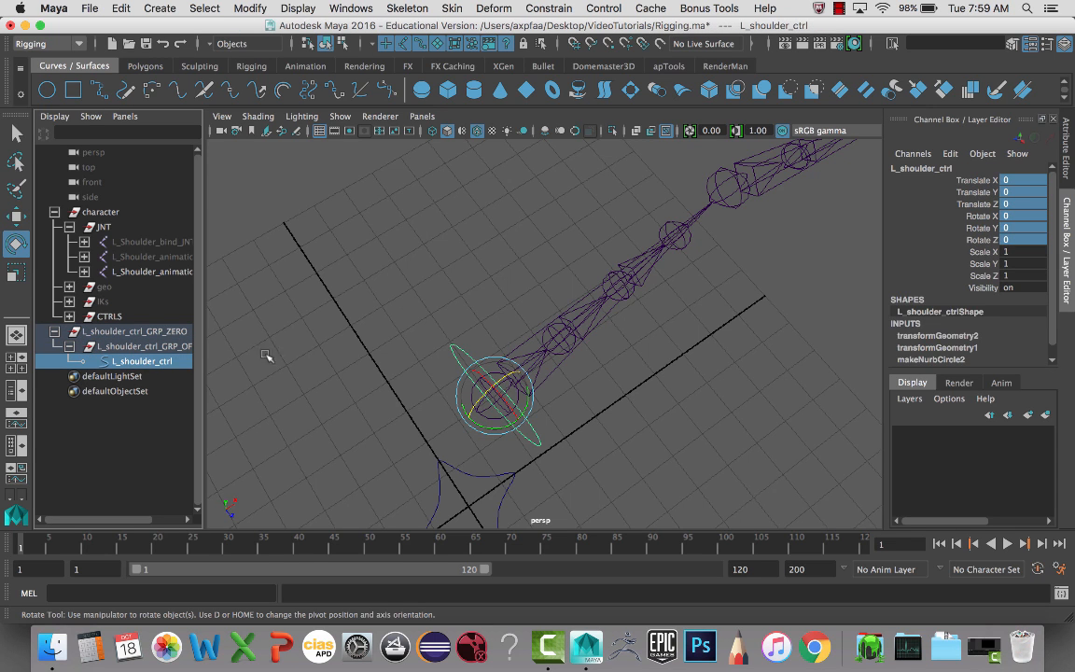
left_click_drag(399, 350, 430, 326, "alt")
key("ctrl+z")
key("ctrl+z")
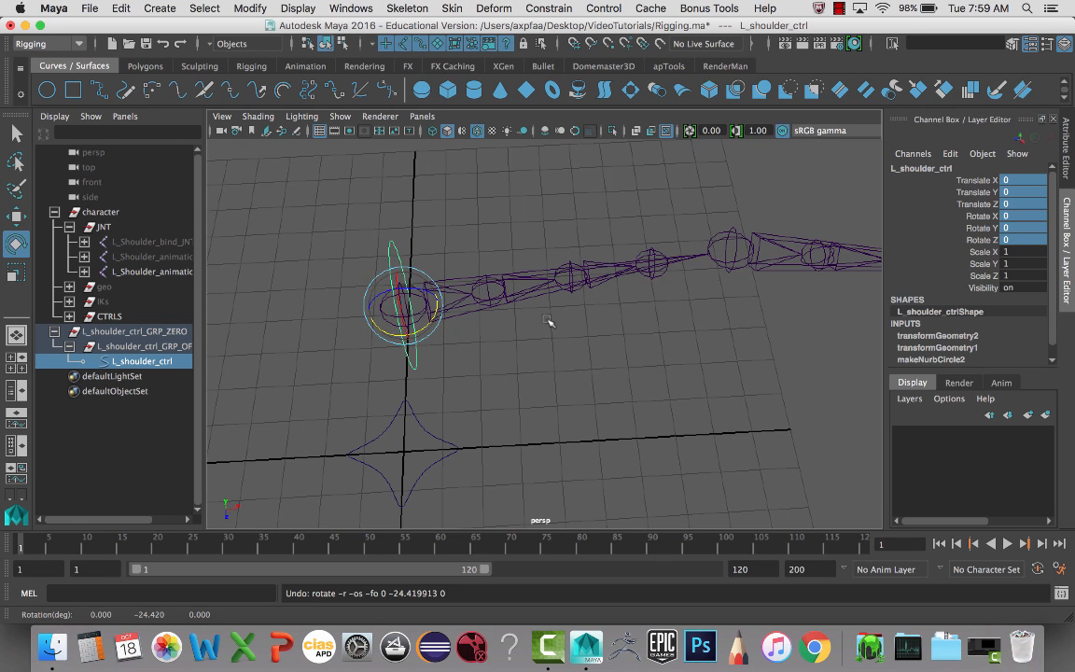
Create a NURBS circle, parent it under the FK elbow joint and set its translate and rotate values to 0
left_click_drag(541, 319, 403, 322, "alt")
left_click_drag(523, 329, 440, 297, "alt")
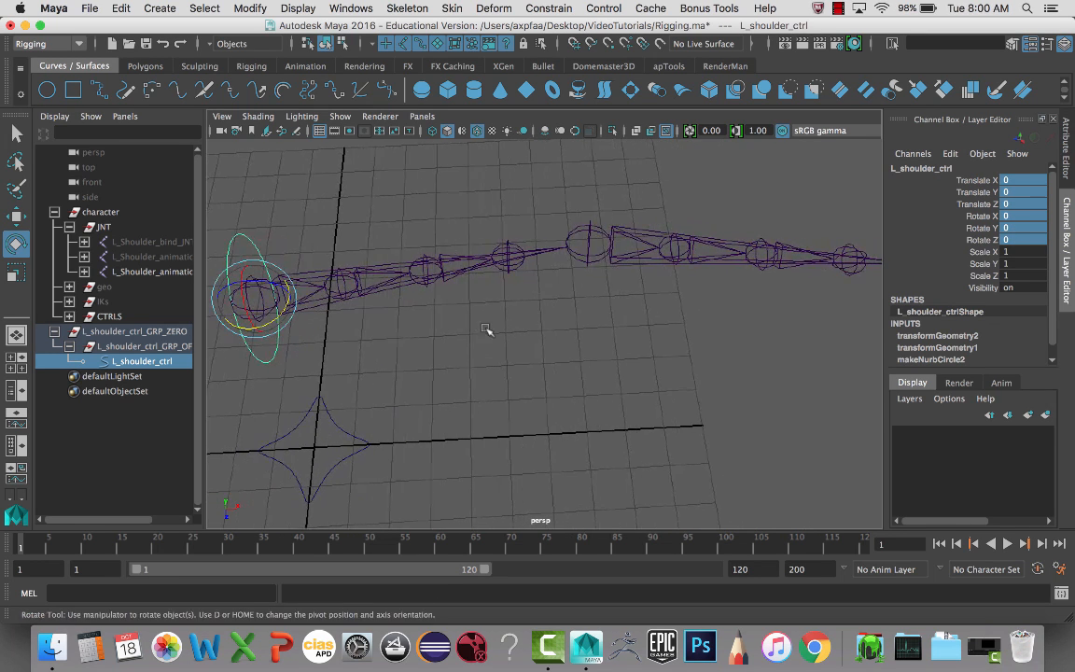
scroll(588, 295, "down", 3)
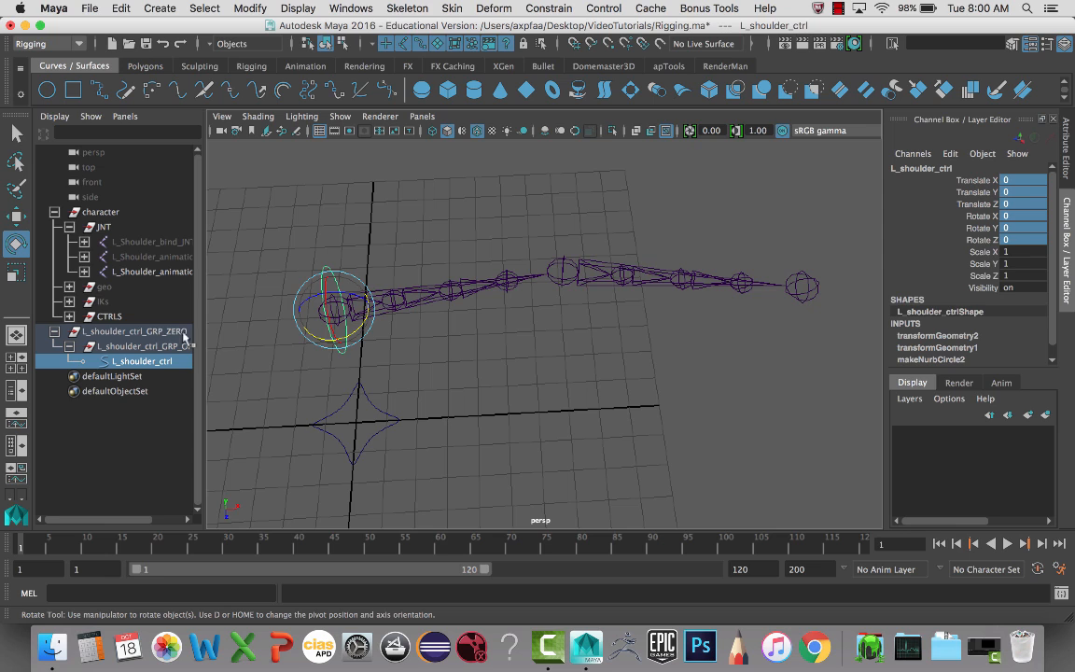
left_click(47, 88)
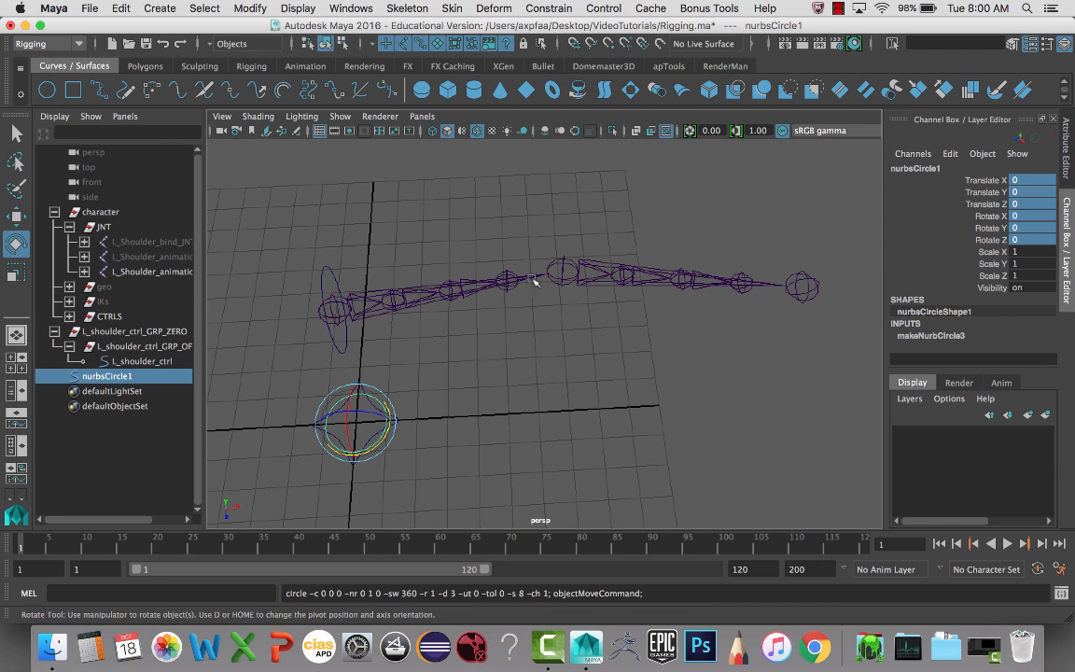
left_click(565, 275)
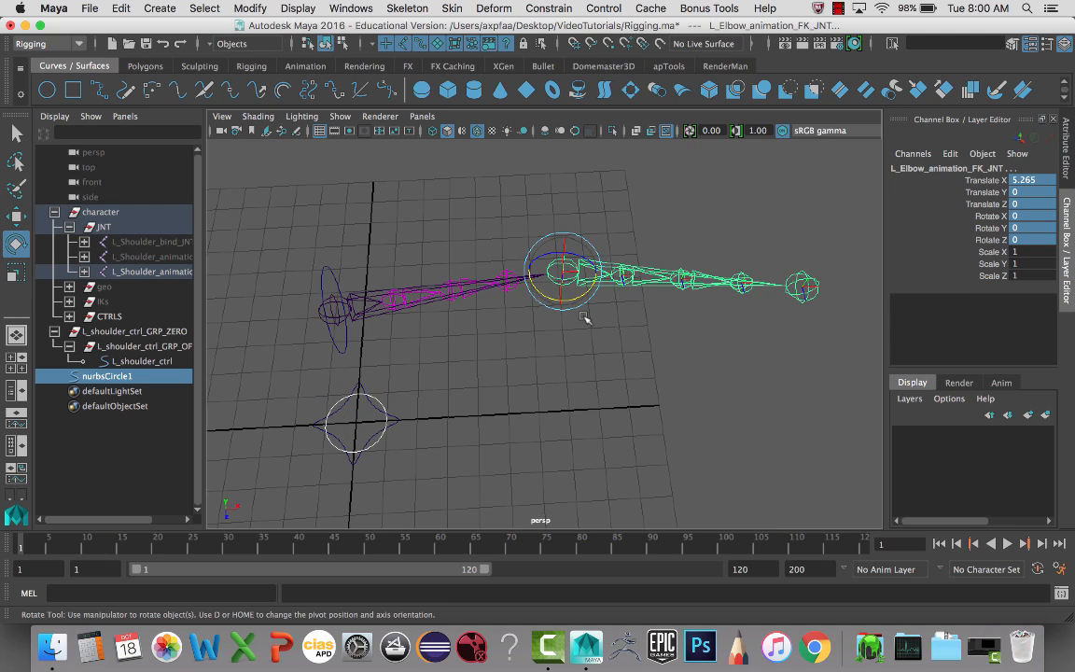
key("p")
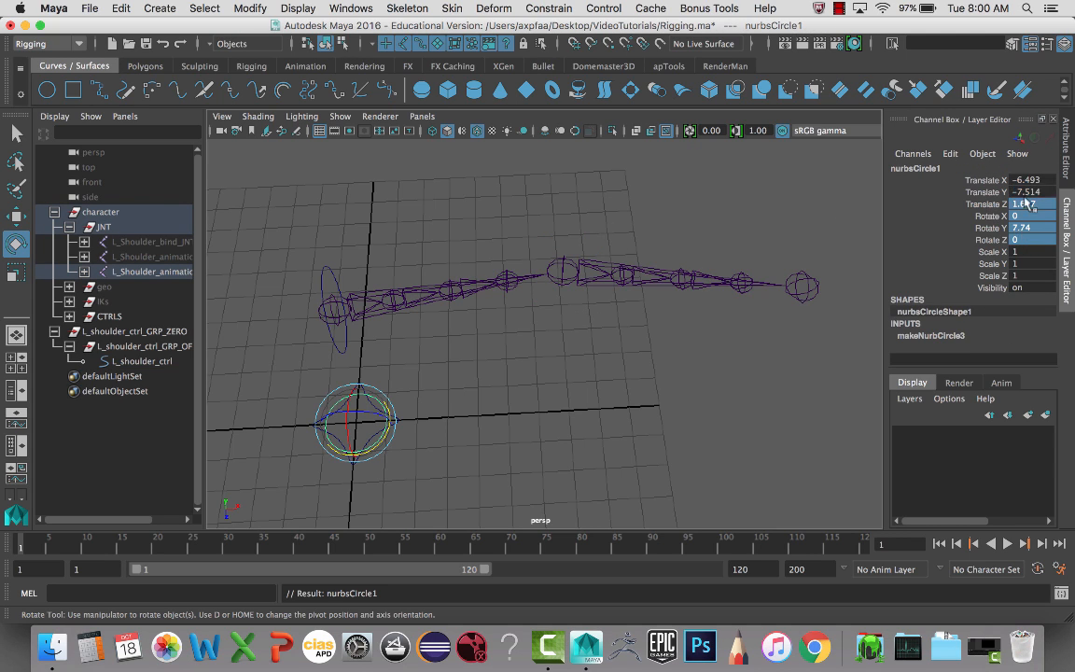
type("0")
key("Return")
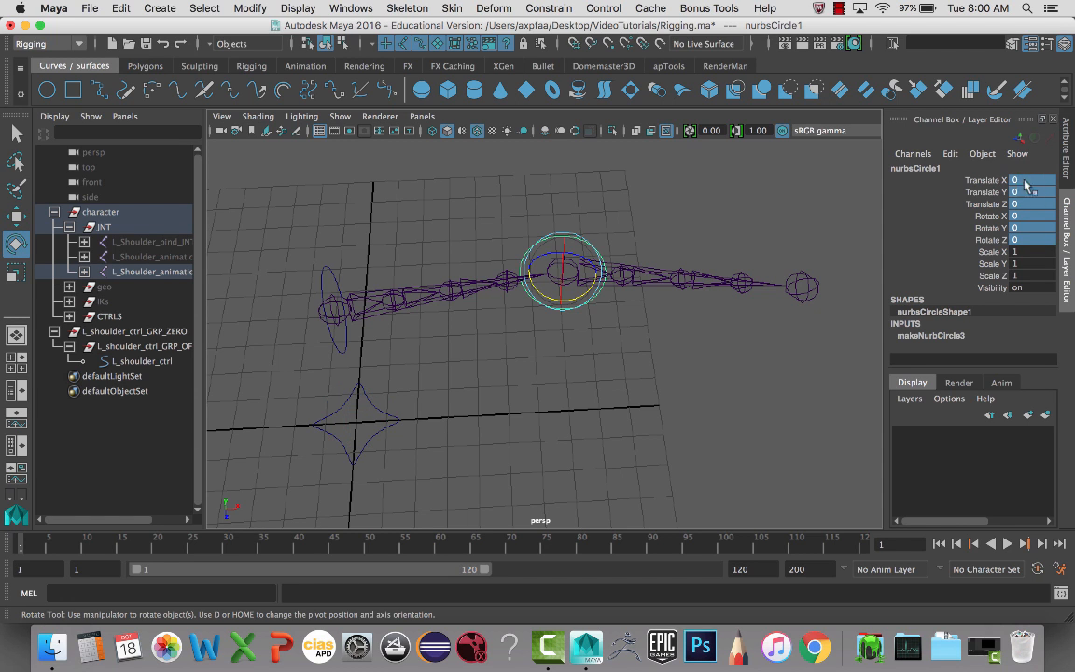
Set the elbow circle's Rotate Z to 90 and unparent it from the elbow joint
left_click_drag(490, 254, 527, 233)
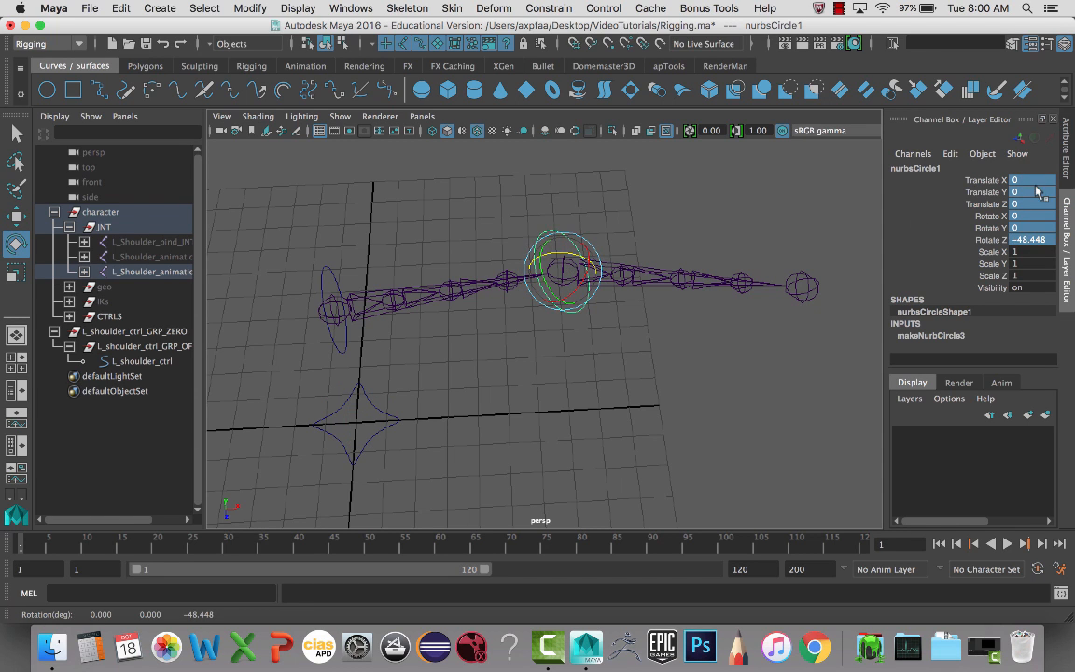
double_click(1031, 240)
type("90")
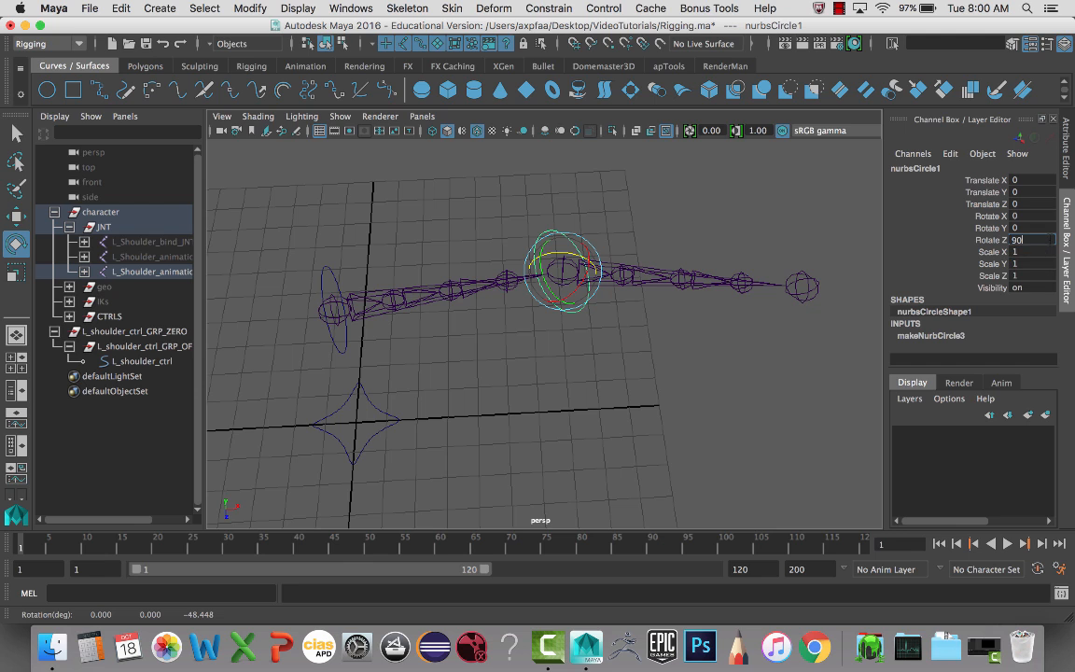
key("Return")
left_click_drag(797, 266, 753, 359, "alt")
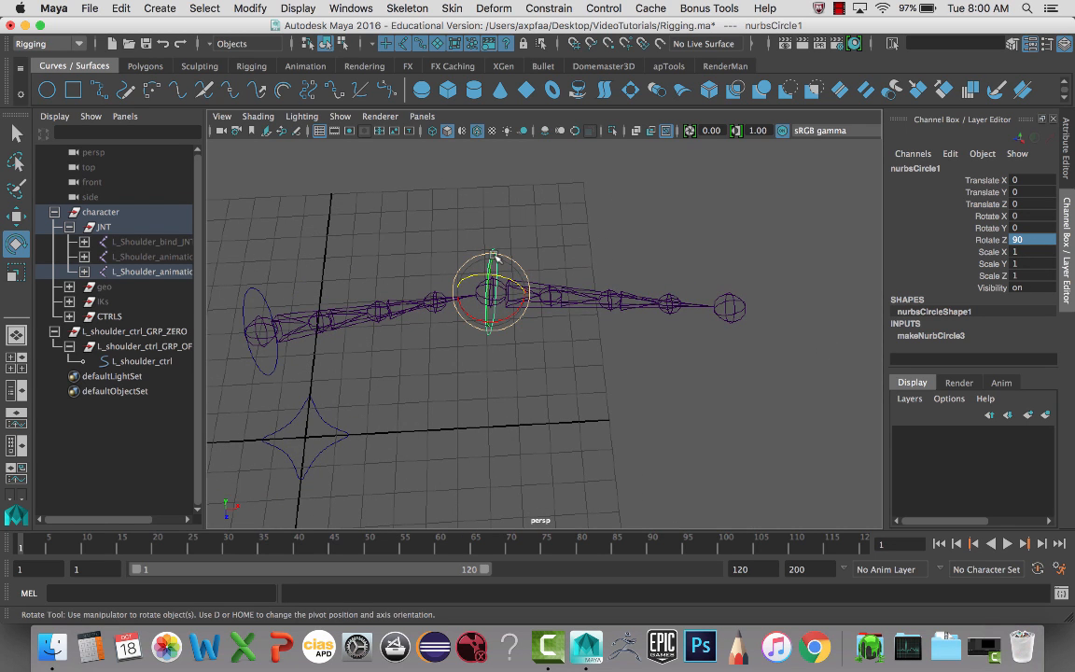
key("shift+p")
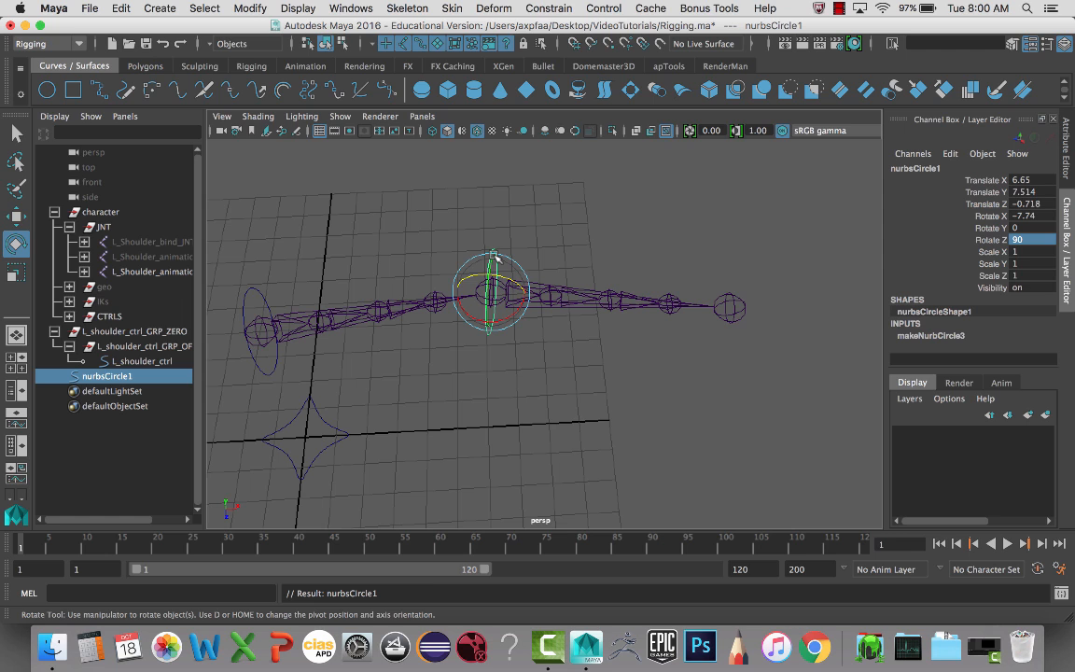
Duplicate the elbow circle and parent the copy under the FK wrist joint
left_click(244, 8)
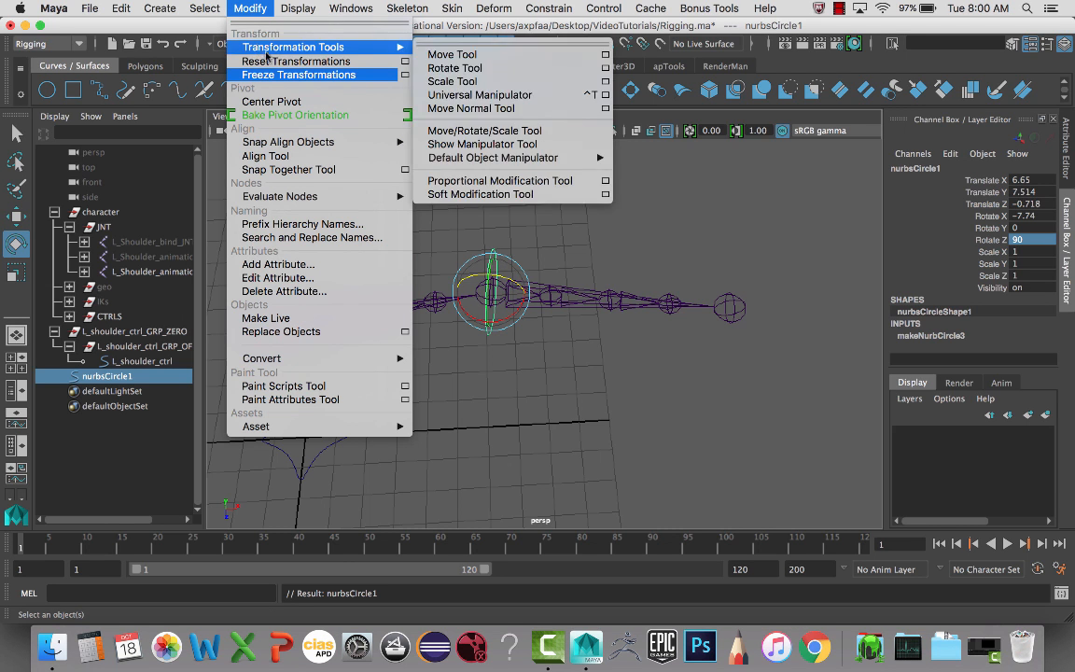
left_click(239, 13)
key("ctrl+d")
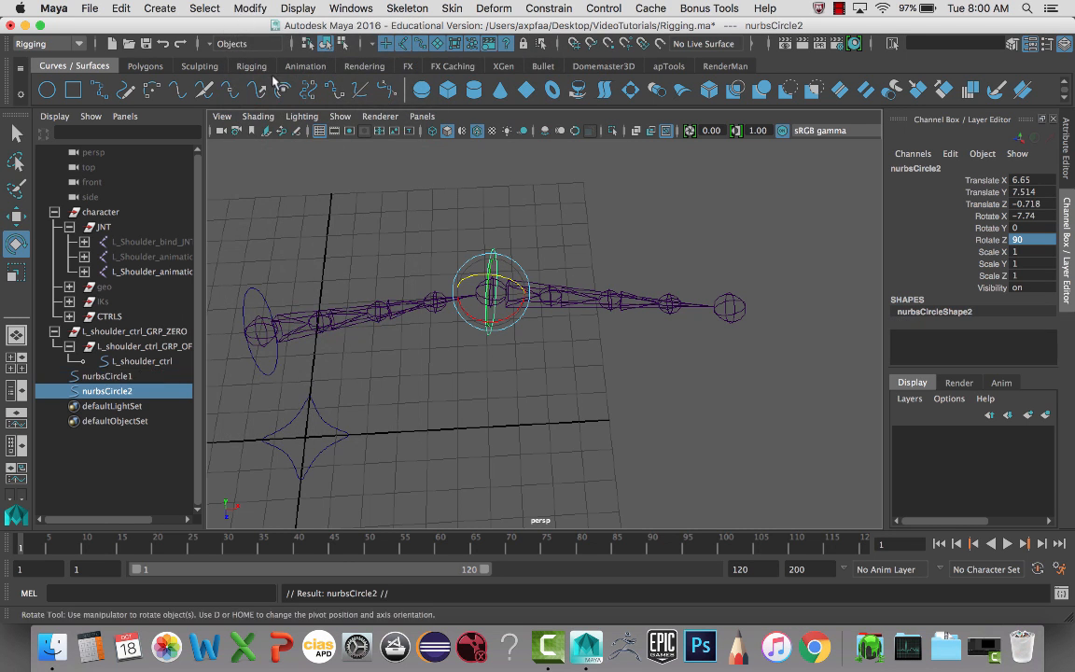
left_click(733, 306)
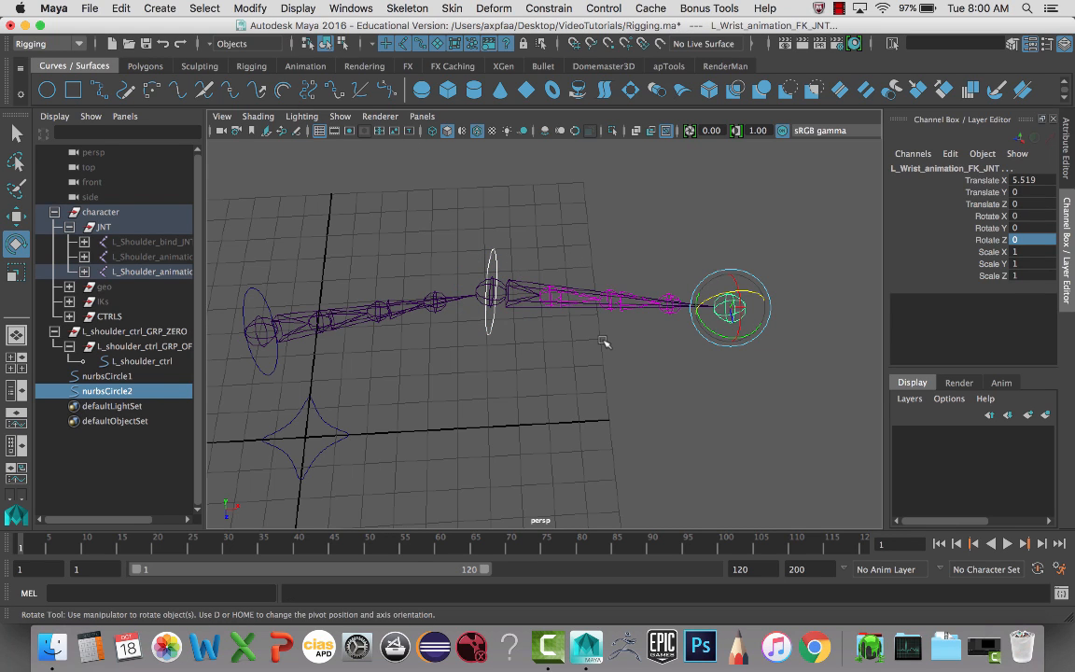
key("p")
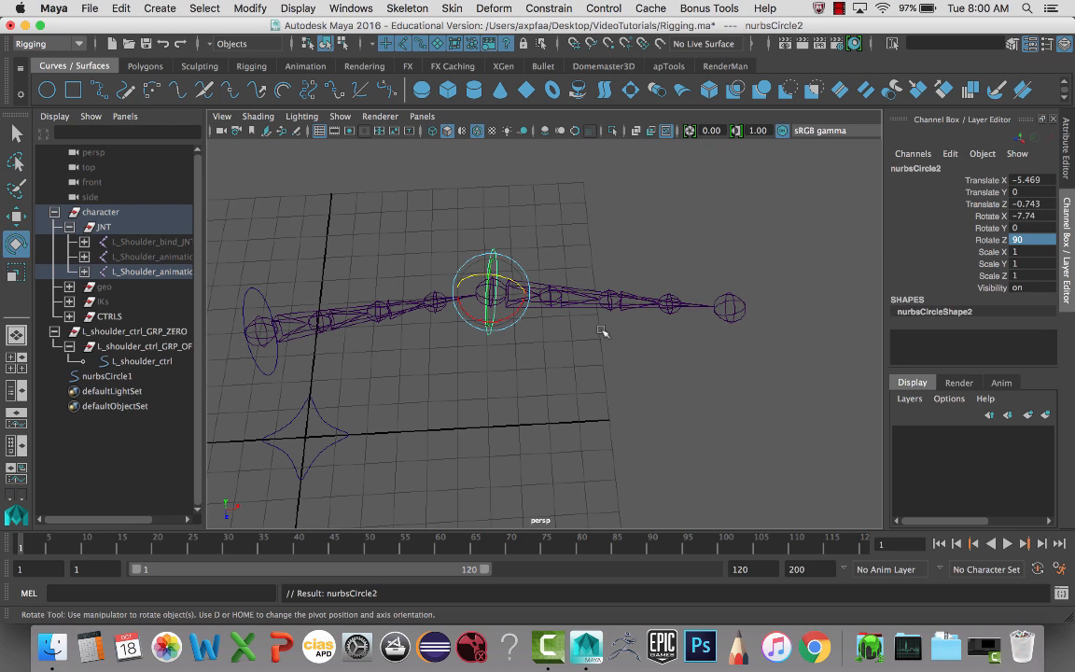
Set the duplicated circle's translate values and Rotate X to 0, and unparent it from the wrist joint
left_click_drag(1019, 180, 1024, 216)
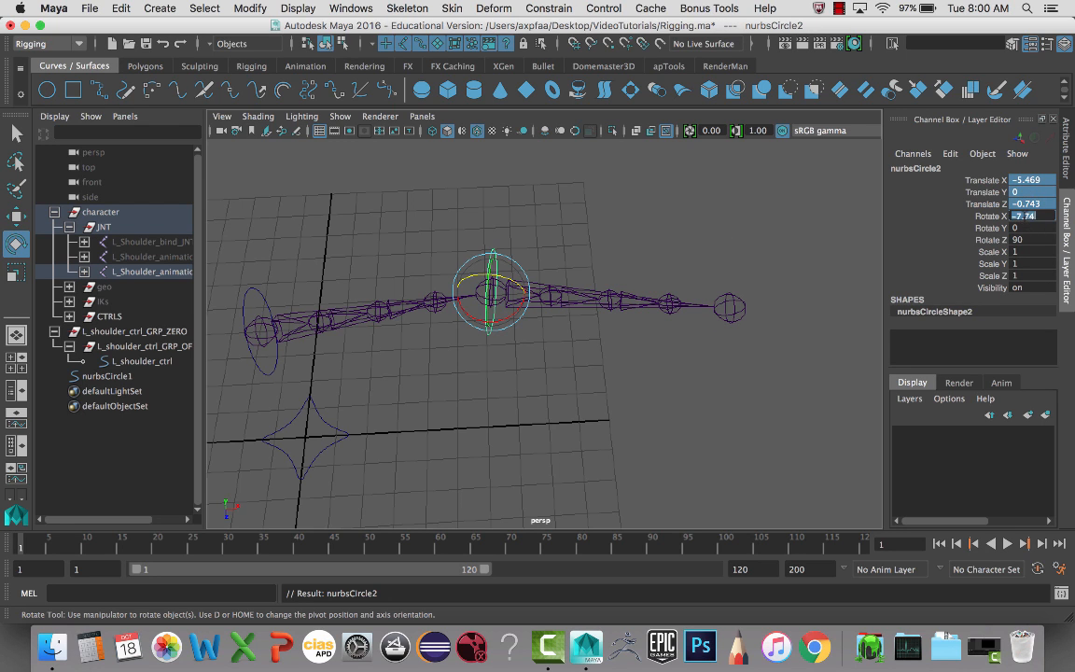
type("0")
key("Return")
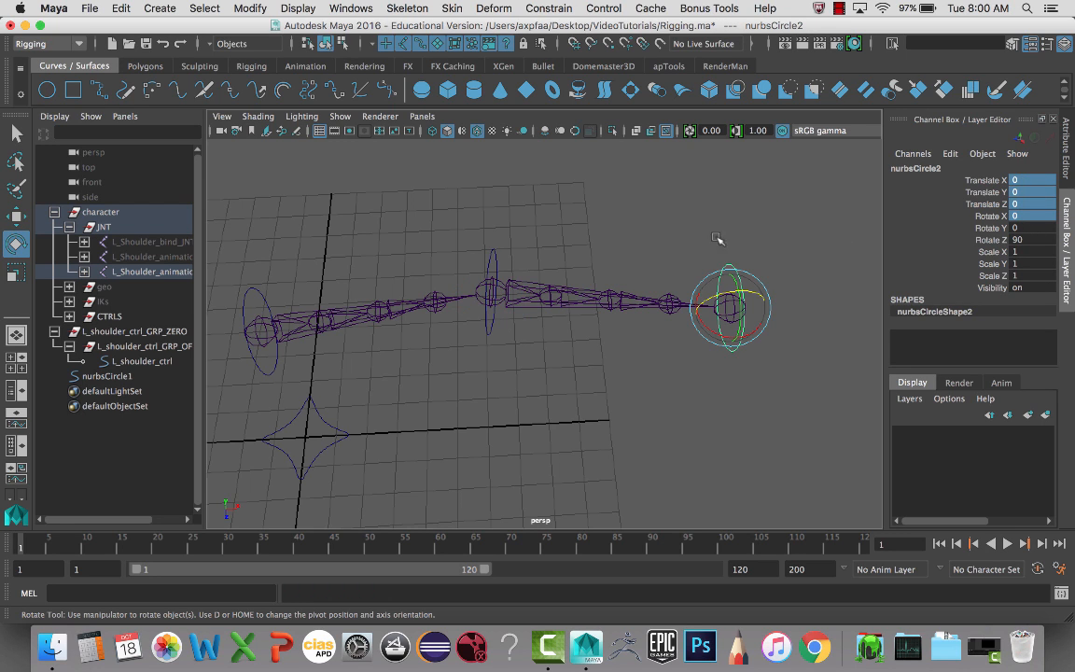
middle_click_drag(706, 232, 680, 235, "alt")
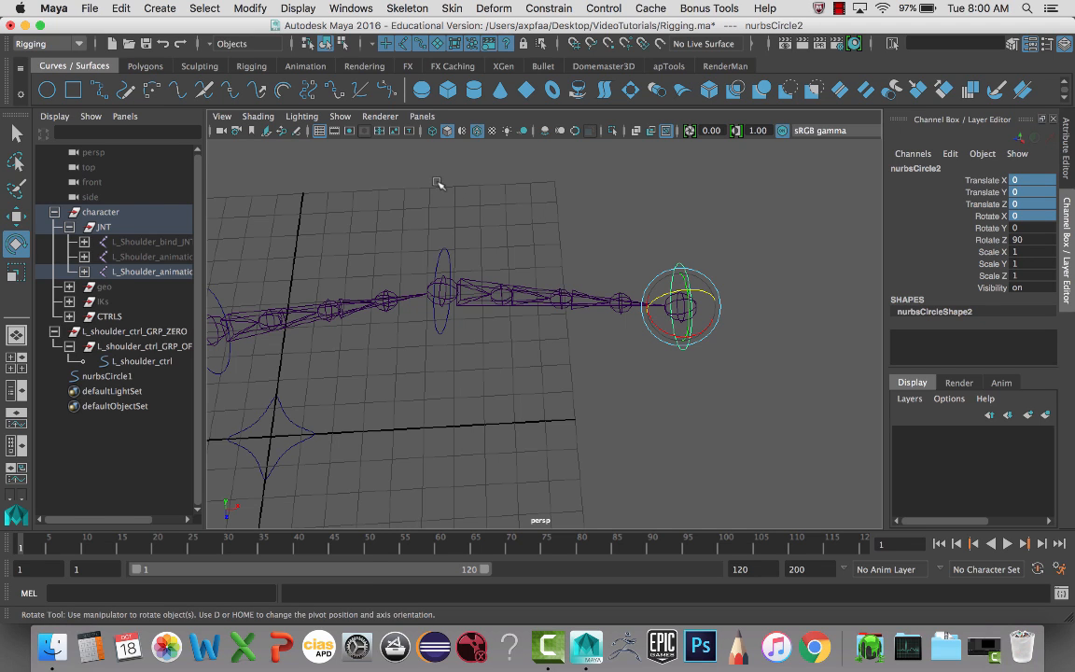
key("shift+p")
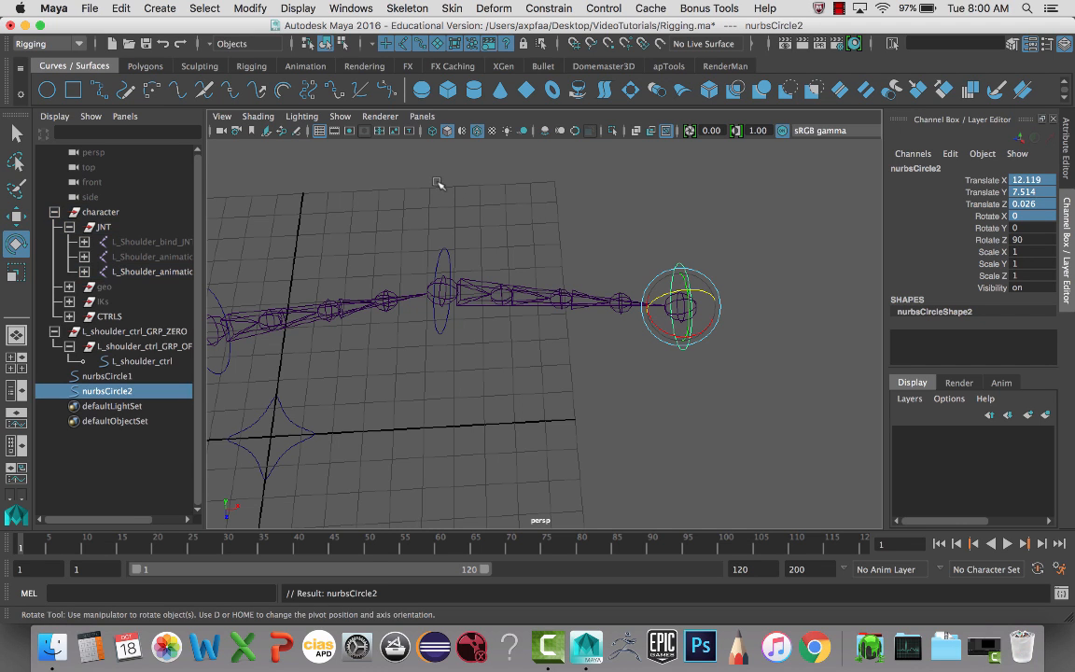
Rename the elbow circle L_elbow_ctrl, reusing the name of L_shoulder_ctrl as the base
left_click(136, 362)
double_click(133, 363)
key("super+c")
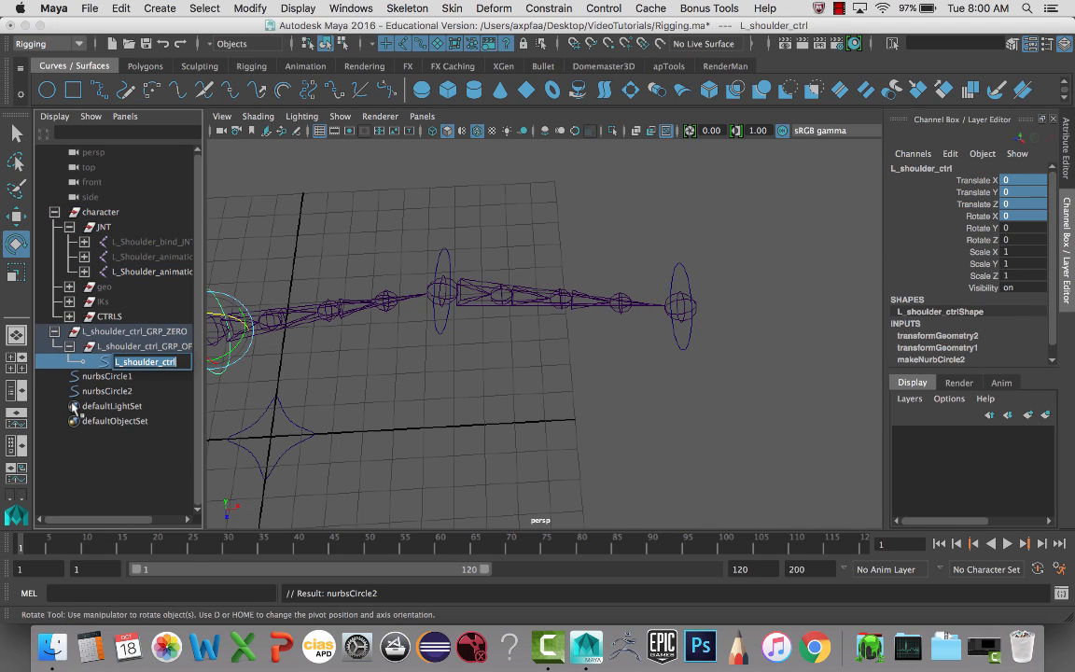
double_click(125, 377)
key("super+v")
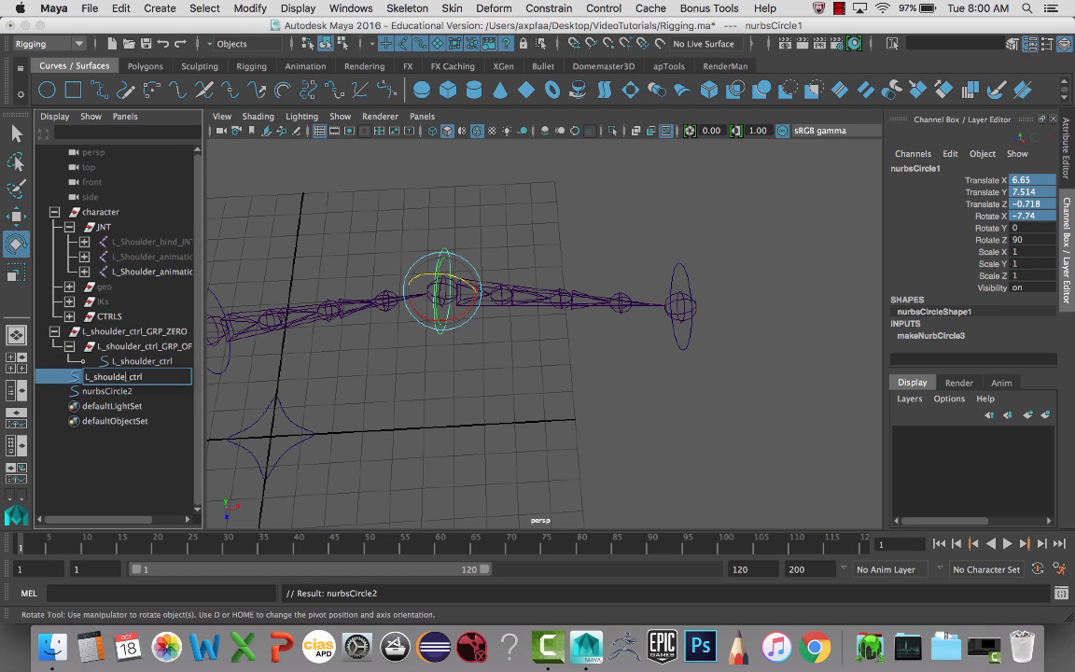
key("BackSpace")
key("BackSpace")
key("BackSpace")
key("BackSpace")
type("elbow")
key("Return")
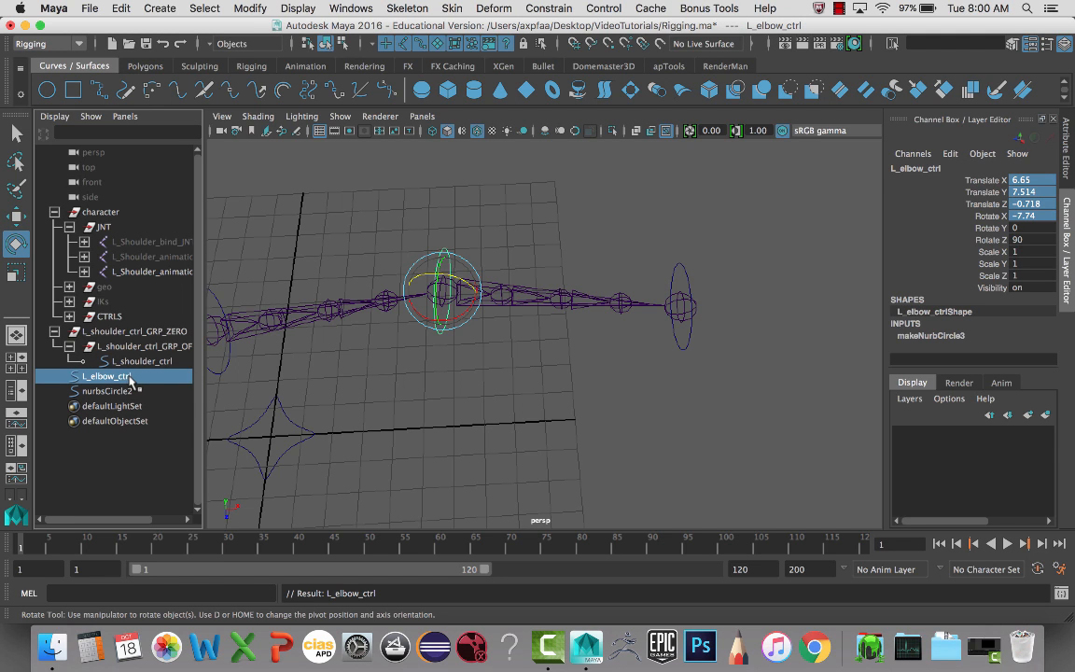
Rename the wrist circle L_wrist_ctrl and select L_elbow_ctrl
double_click(119, 391)
key("super+v")
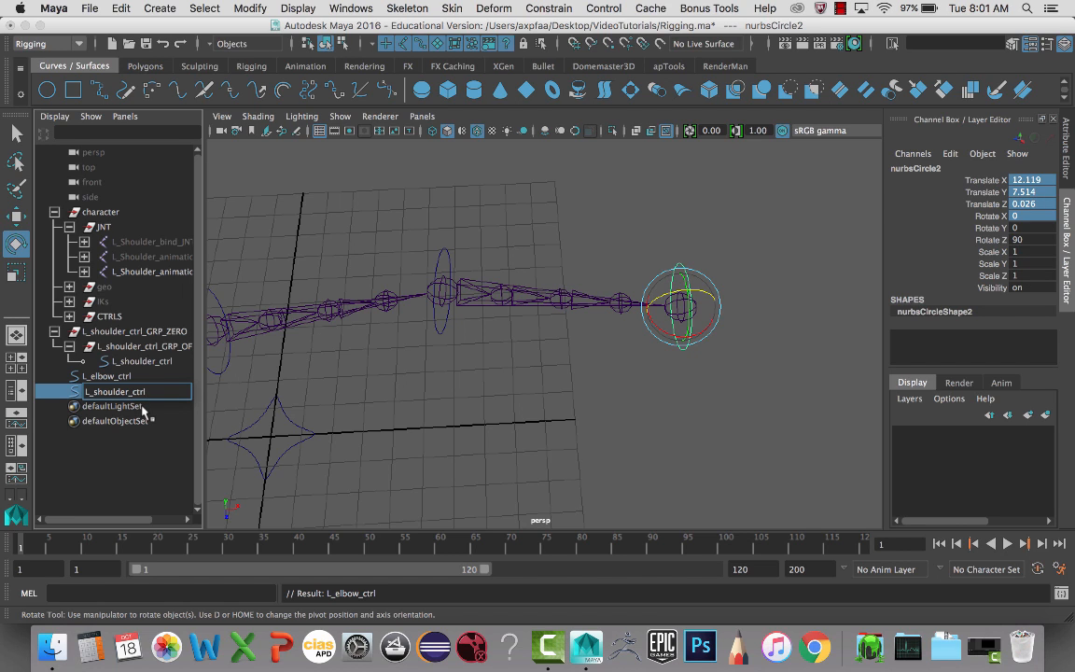
key("BackSpace")
key("BackSpace")
key("BackSpace")
key("Return")
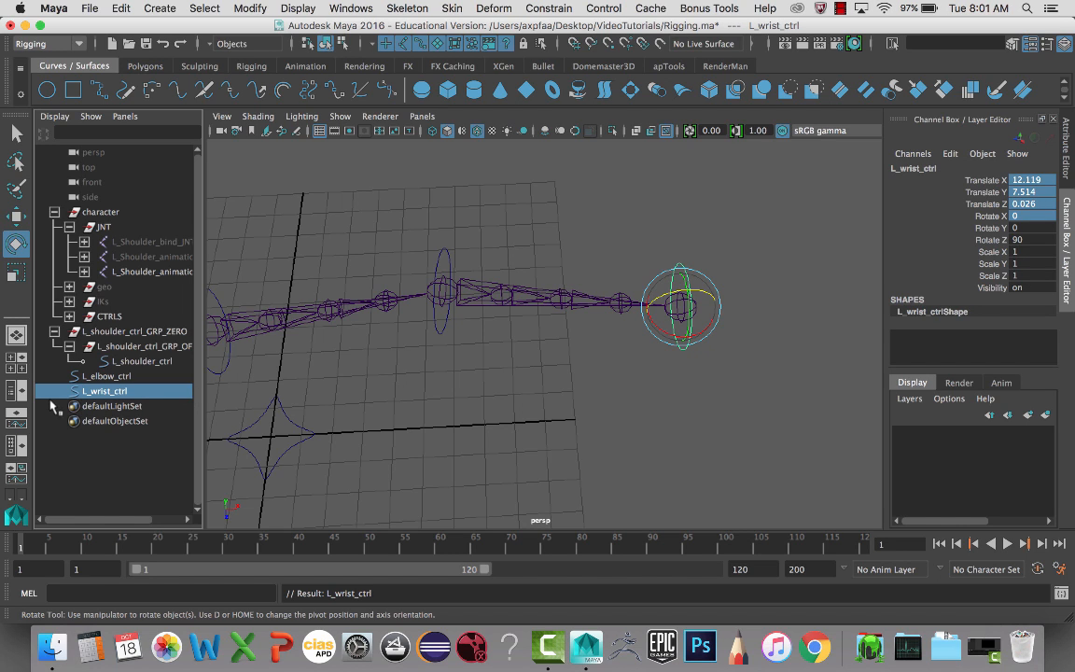
left_click(101, 376)
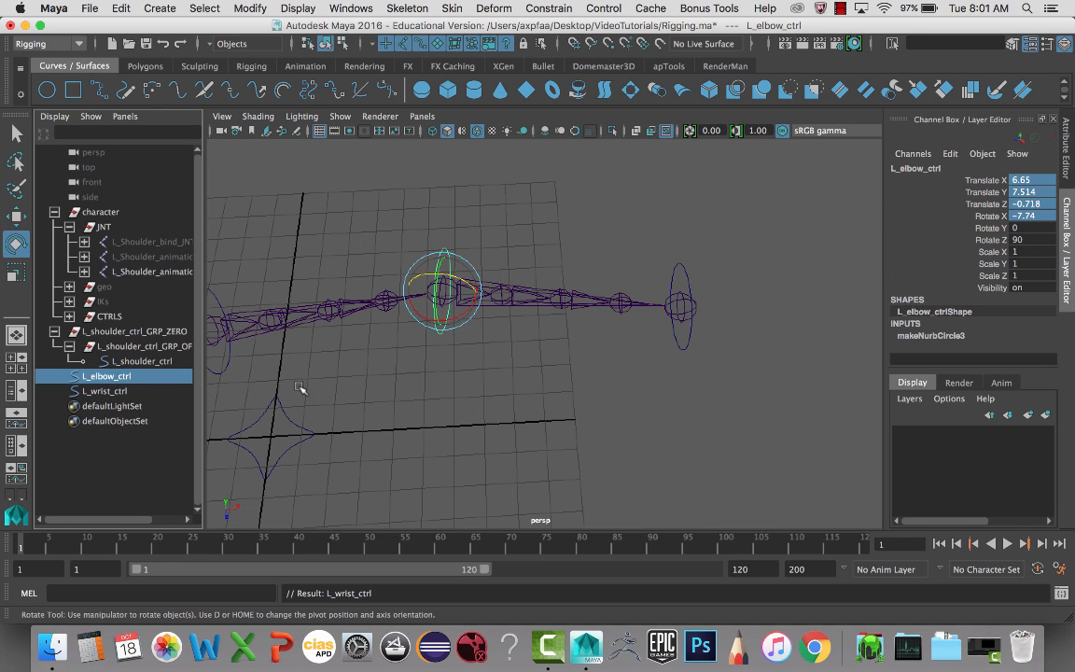
Create an empty group and name it L_elbow_ctrl_GRP_ZERO, reusing the name of L_elbow_ctrl as the base
left_click_drag(301, 388, 420, 379, "alt")
left_click(420, 379)
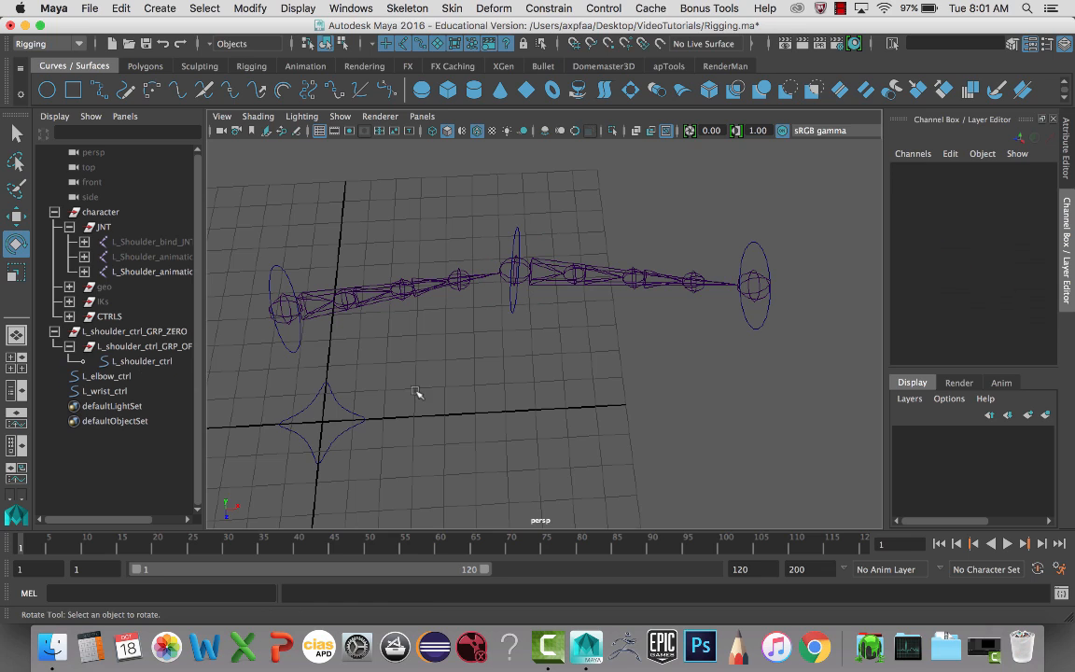
key("super+g")
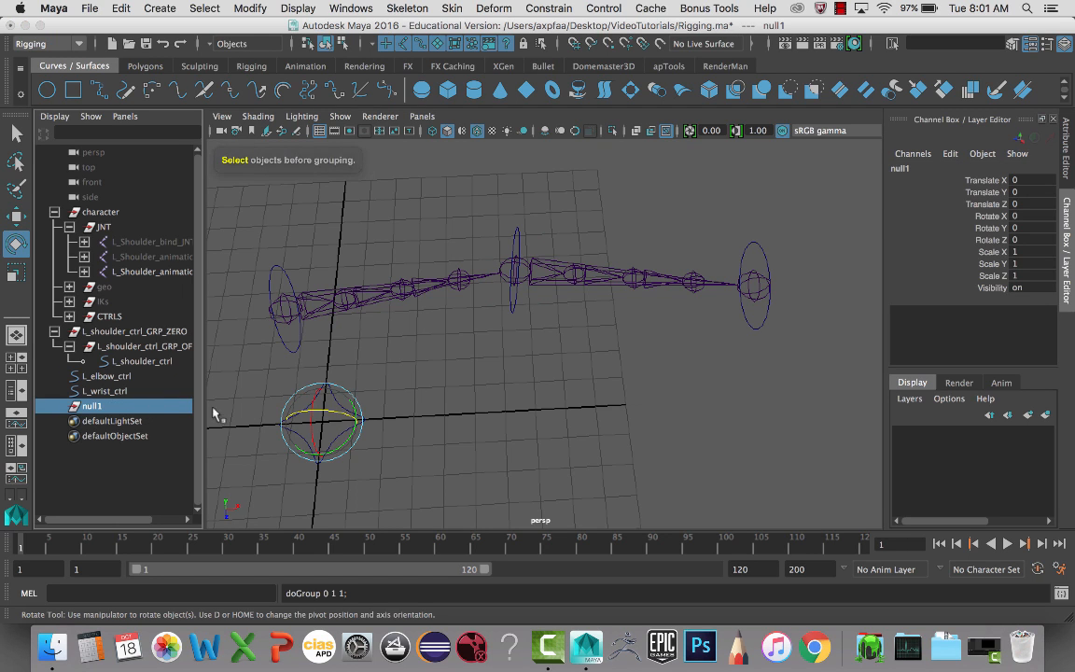
double_click(110, 376)
key("super+c")
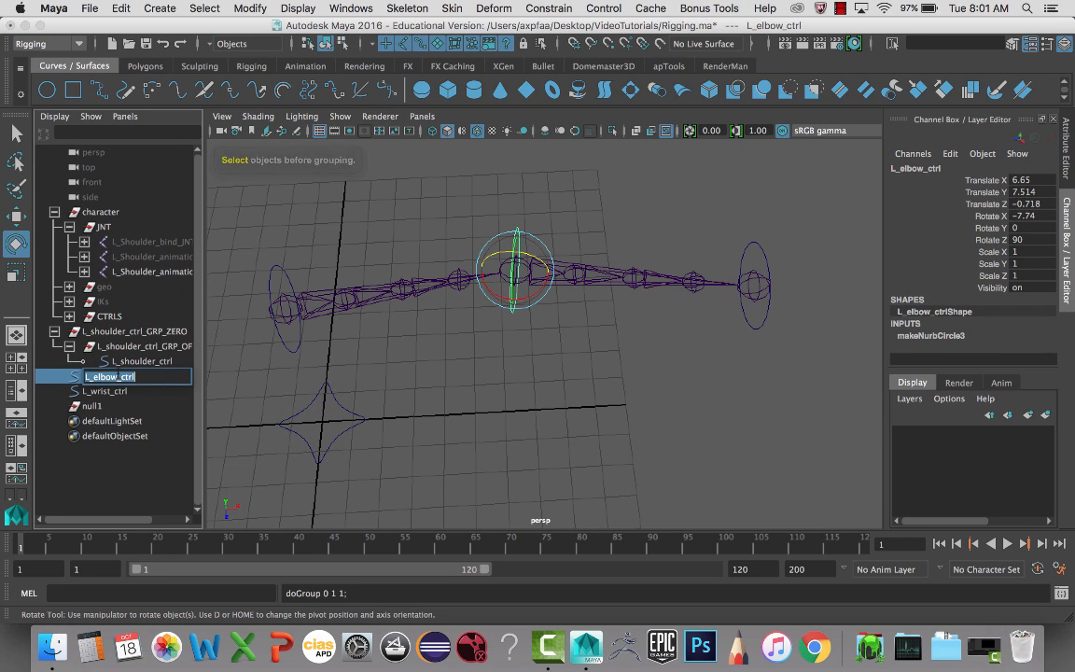
double_click(101, 408)
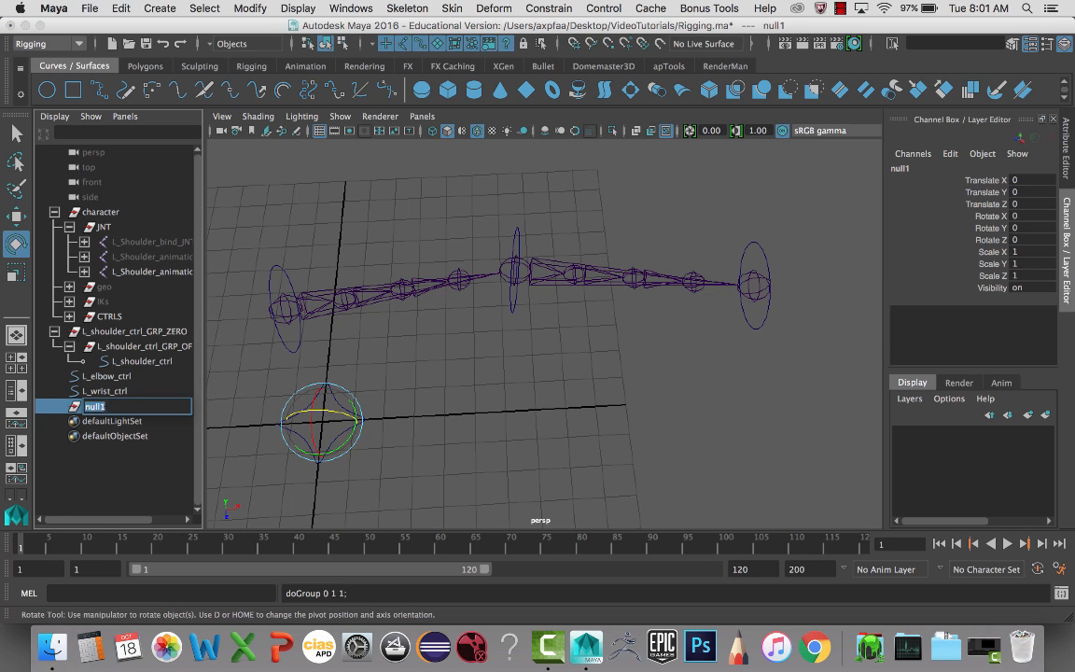
key("super+v")
key("Return")
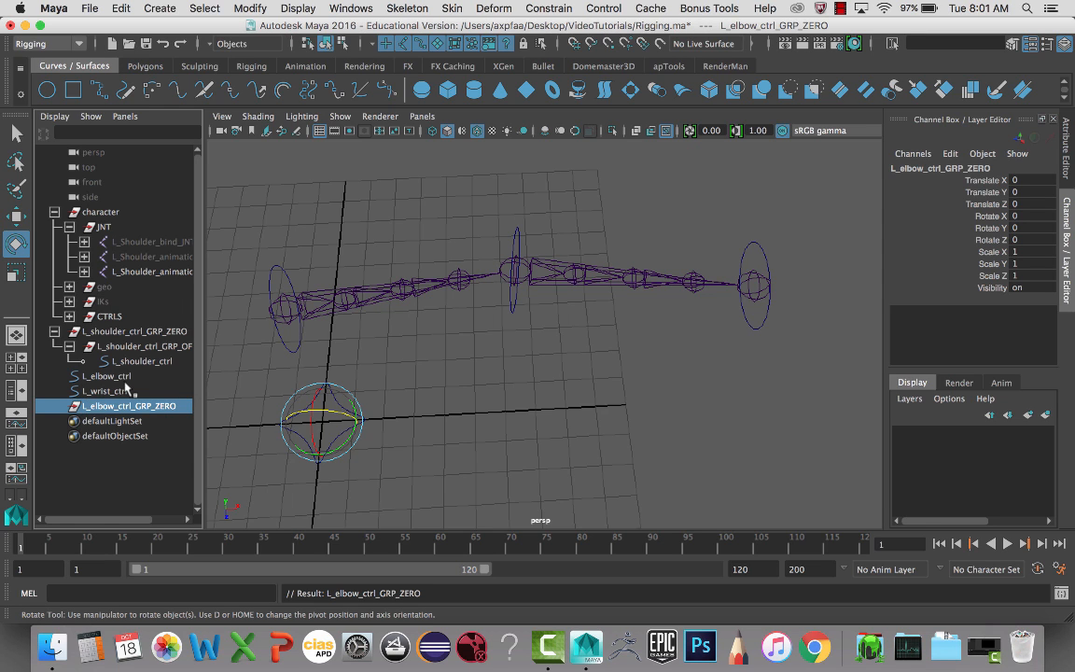
Align L_elbow_ctrl_GRP_ZERO to the FK elbow joint by parenting it there, setting its translates, Rotate X and Rotate Y to 0, and unparenting it
key("w")
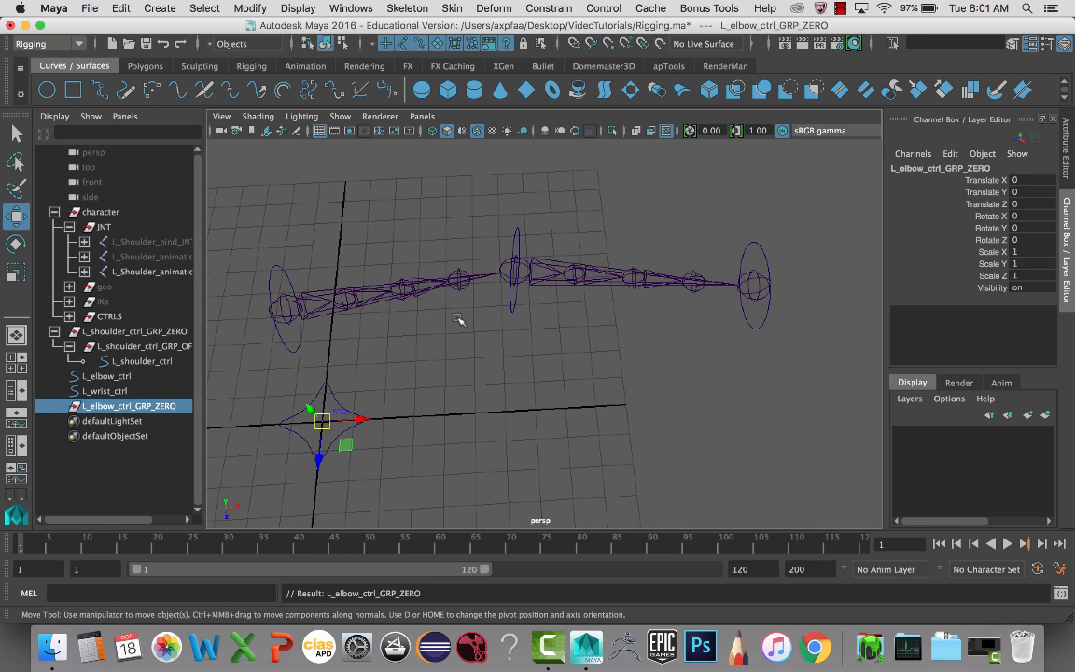
left_click(525, 270)
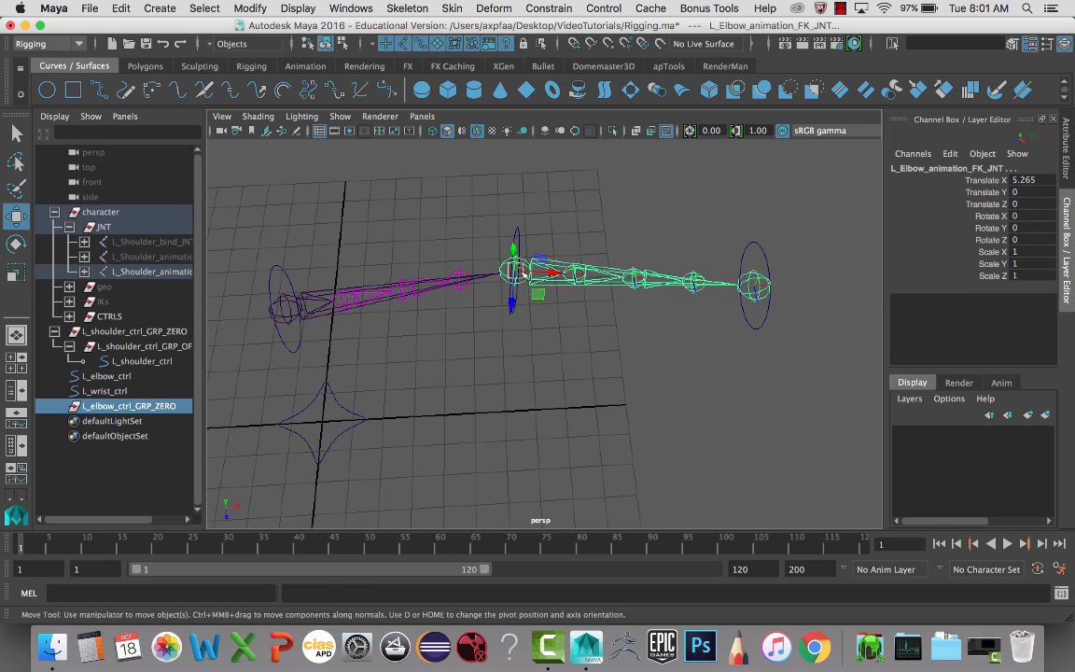
key("p")
left_click_drag(947, 178, 1034, 233)
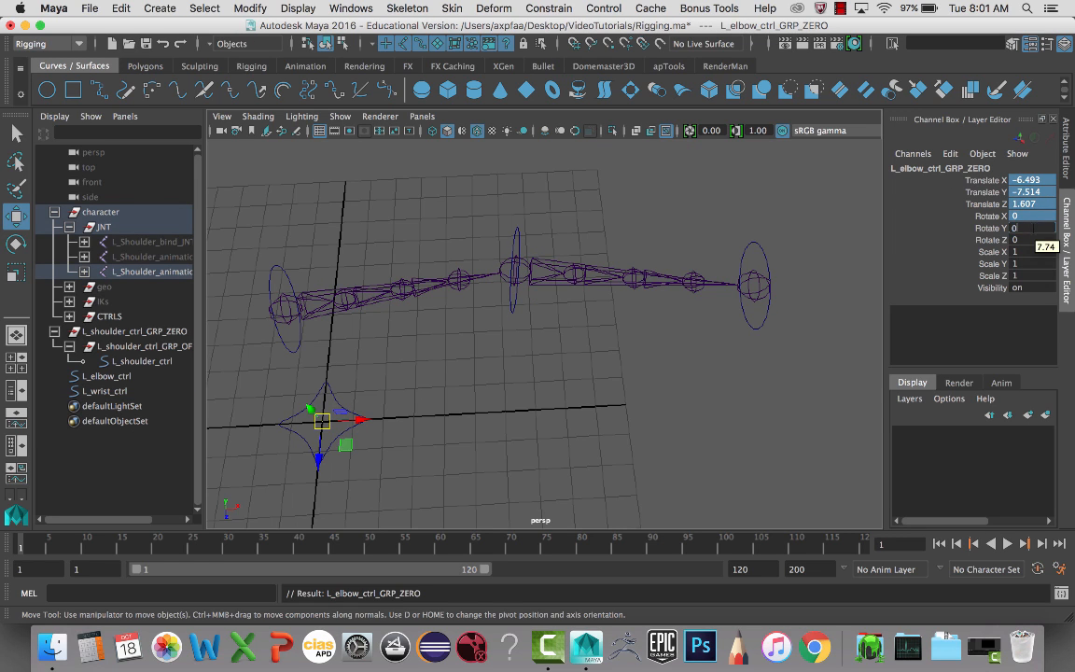
type("0")
key("Return")
middle_click_drag(700, 332, 652, 367, "alt")
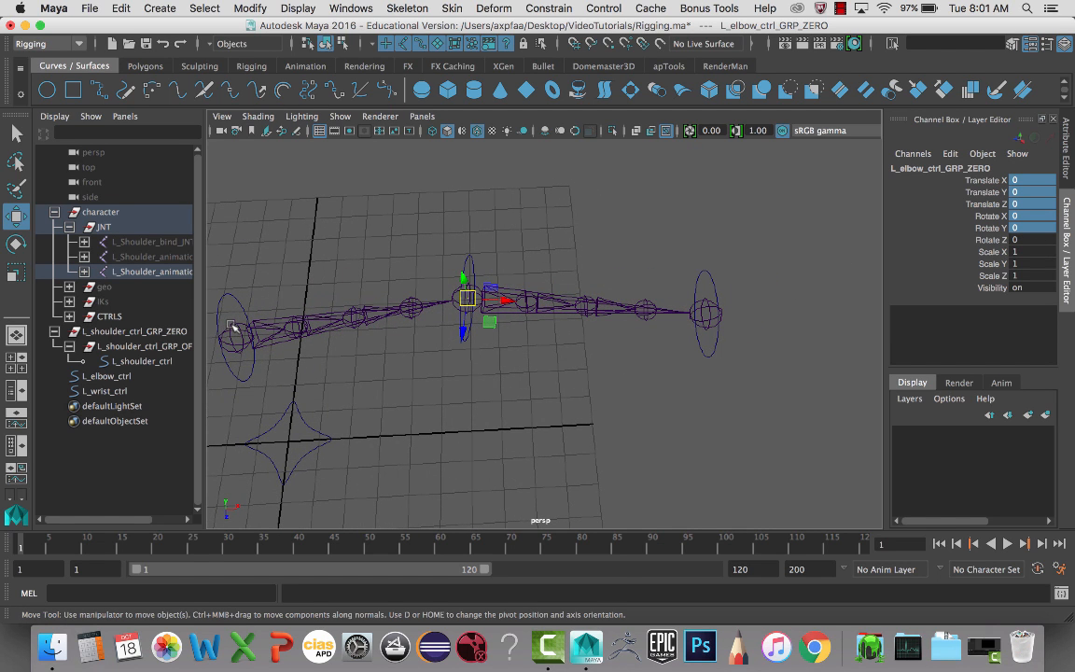
key("shift+p")
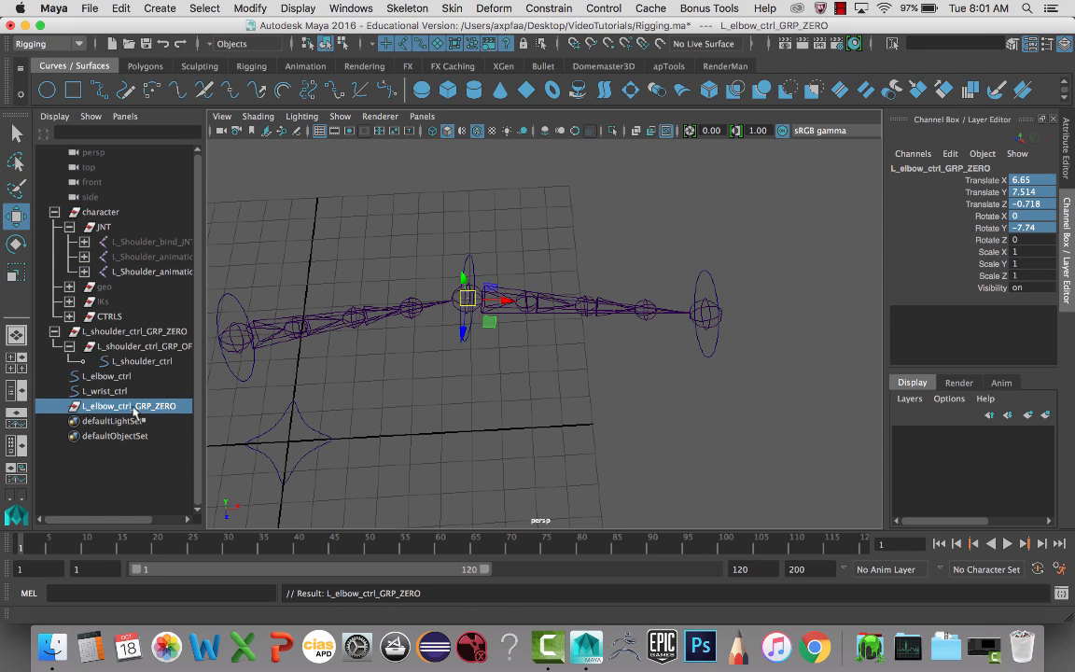
Duplicate L_elbow_ctrl_GRP_ZERO and parent the copy under the original group
key("ctrl+d")
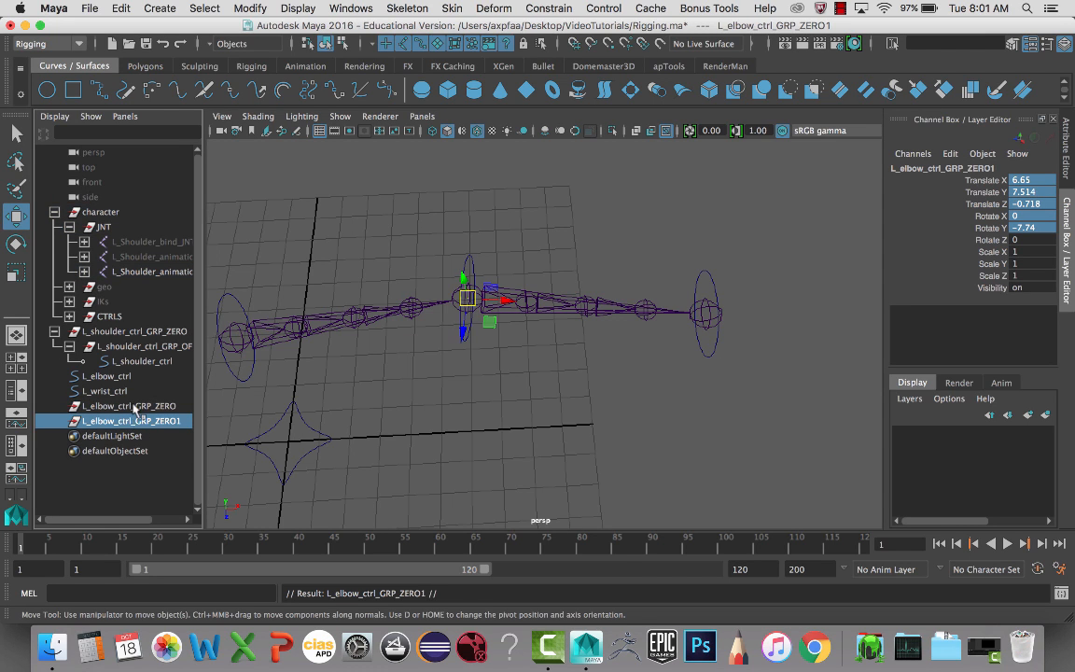
middle_click_drag(130, 420, 130, 408)
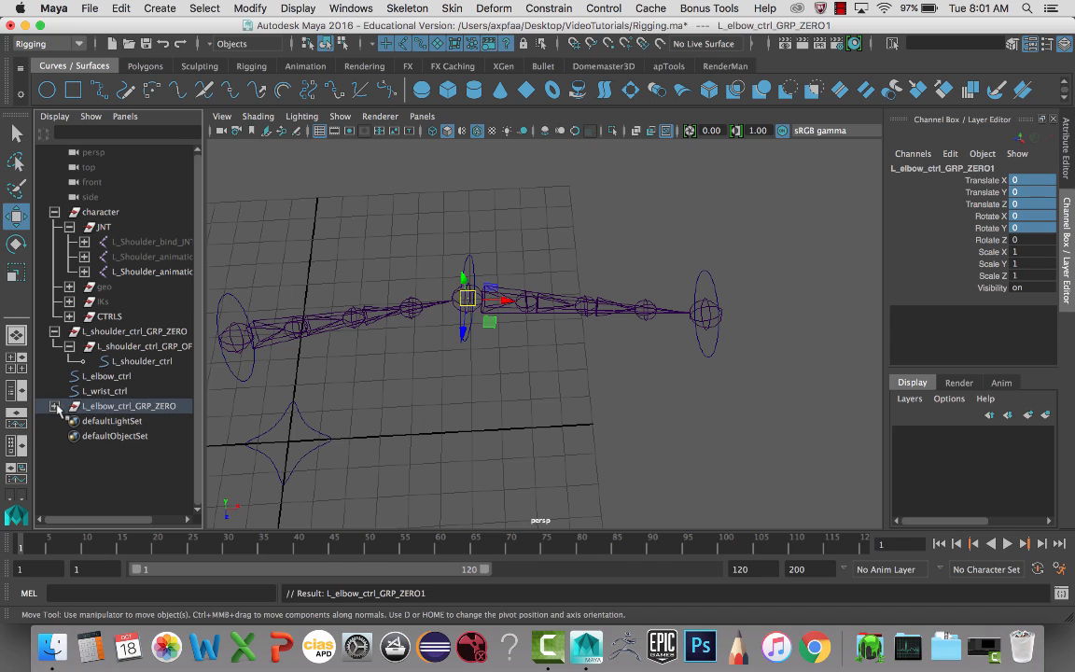
left_click(55, 407)
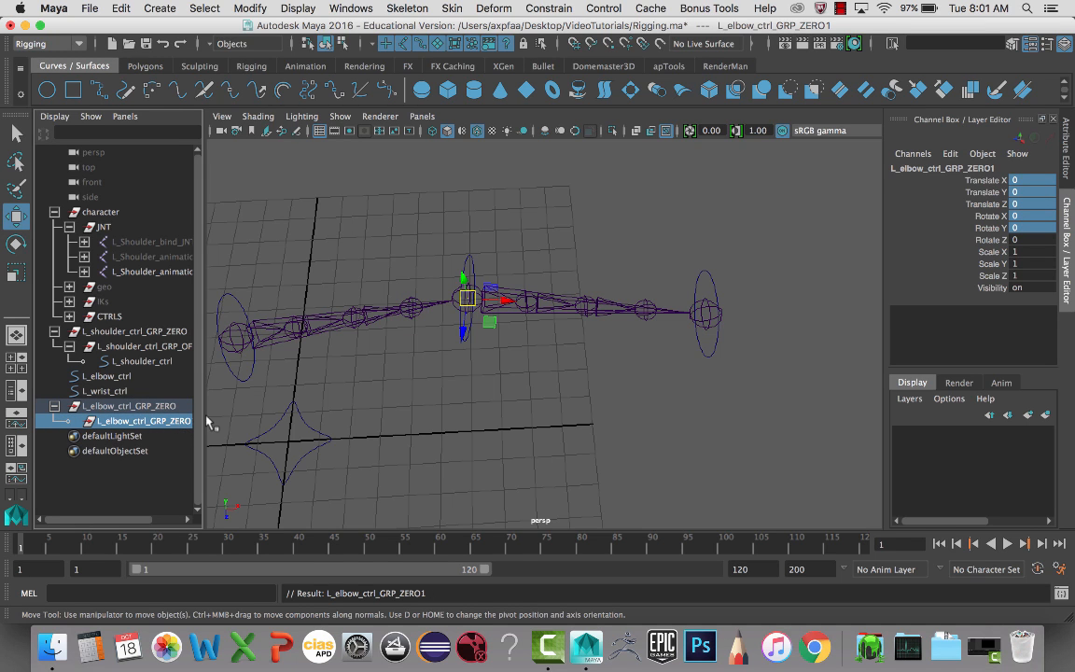
Rename the nested copy of the elbow zero group L_elbow_ctrl_GRP_OFFSET
left_click_drag(201, 378, 232, 420)
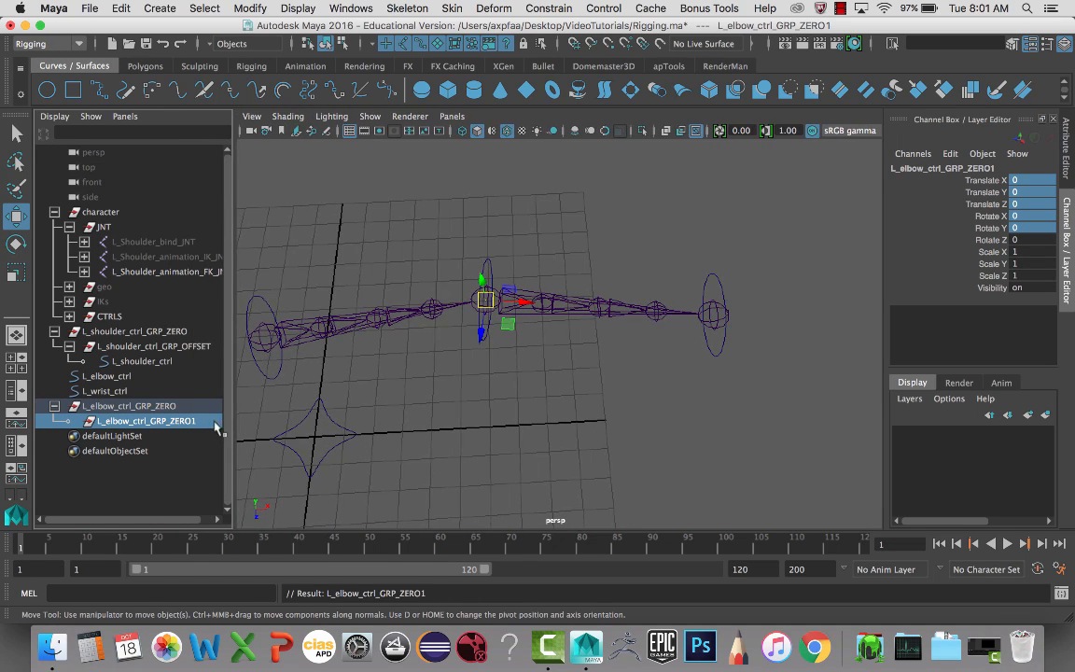
double_click(207, 426)
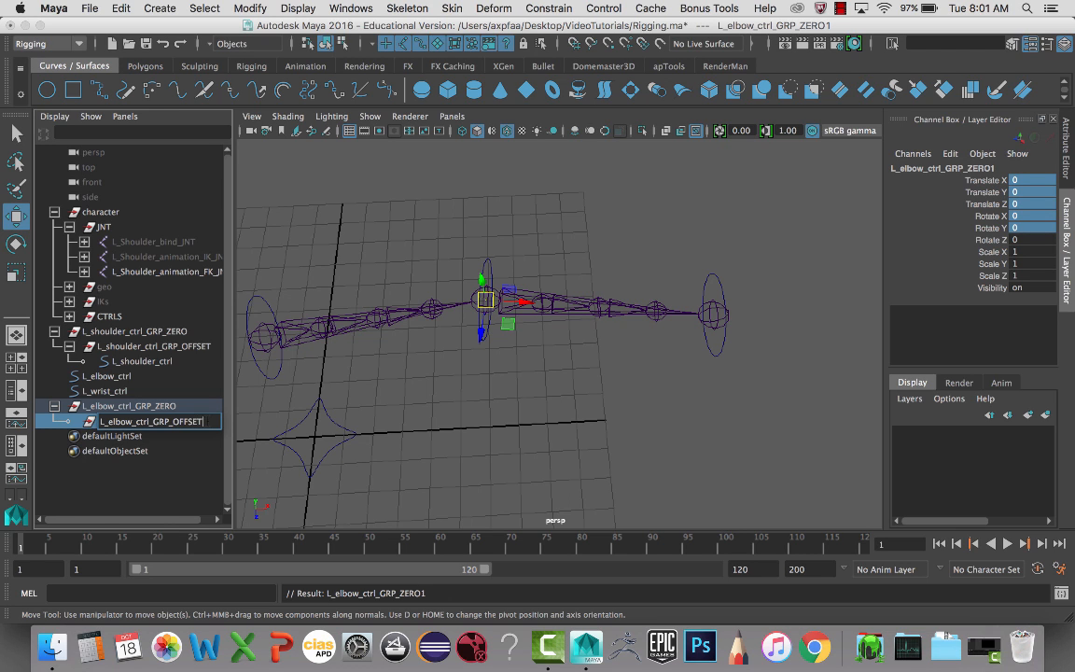
type("OFFSET")
key("Return")
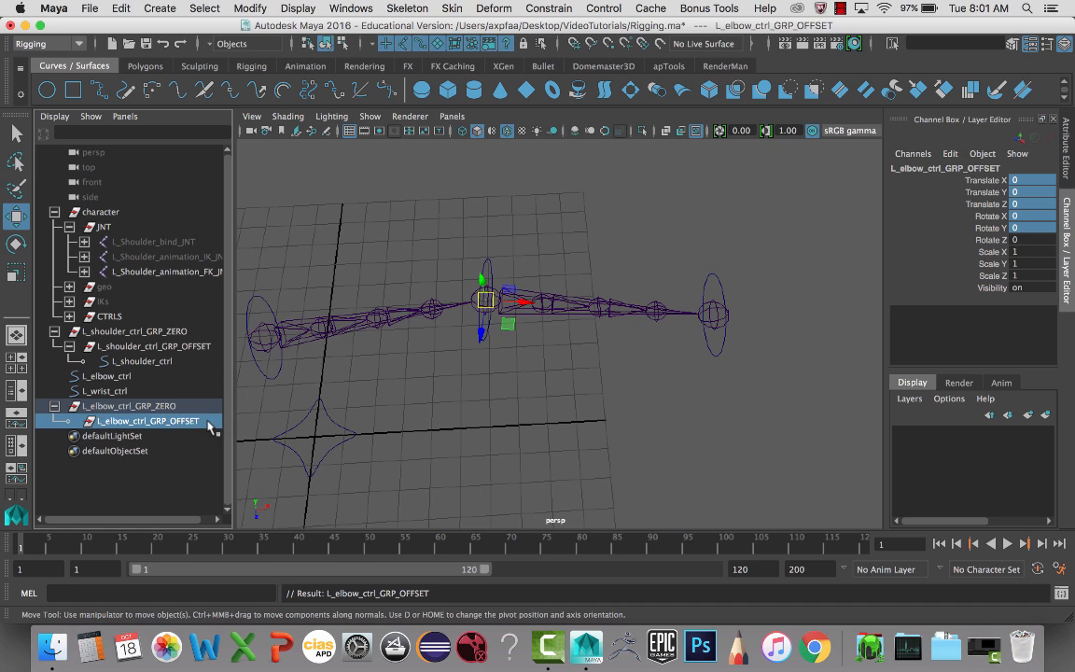
Parent L_elbow_ctrl under L_elbow_ctrl_GRP_OFFSET and freeze the control's transformations
left_click(126, 378)
middle_click_drag(126, 378, 84, 408)
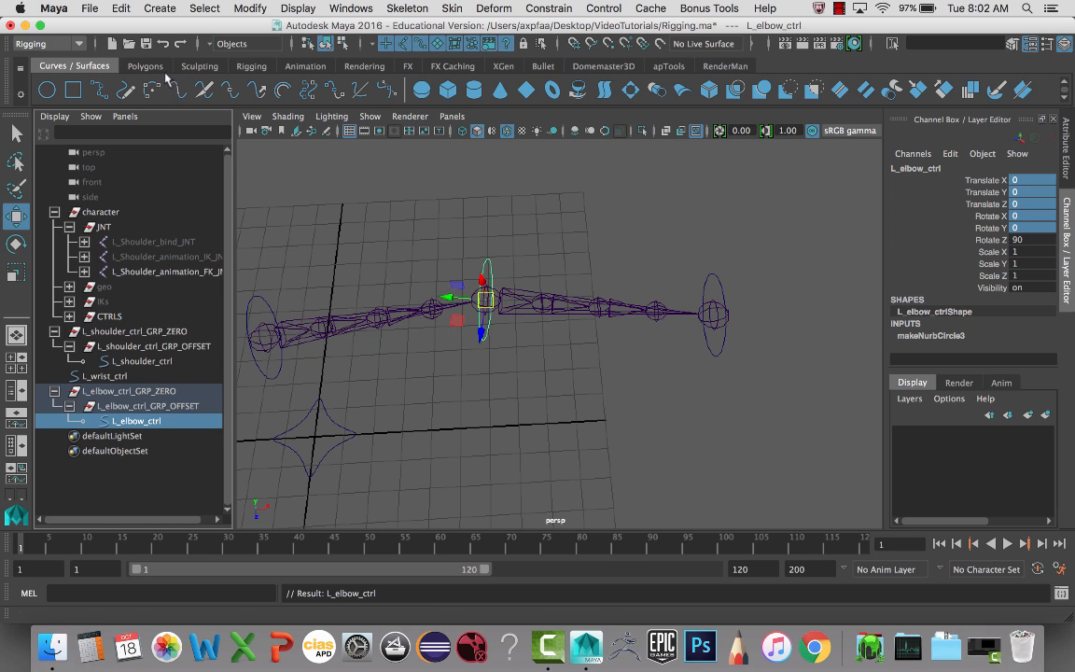
left_click(154, 7)
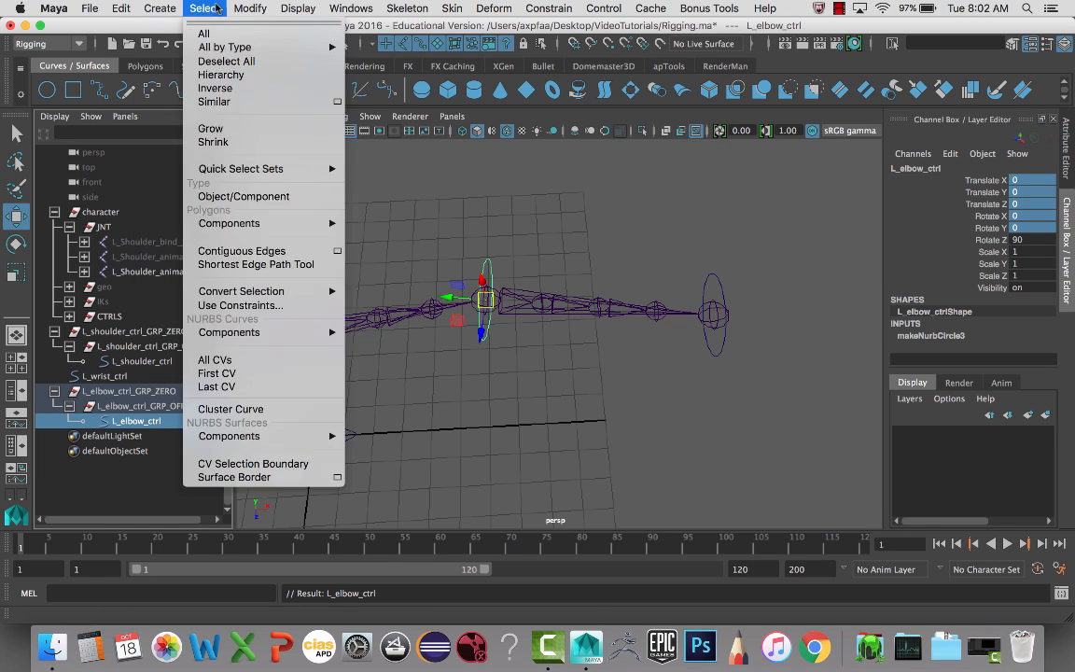
mouse_move(206, 9)
mouse_move(261, 8)
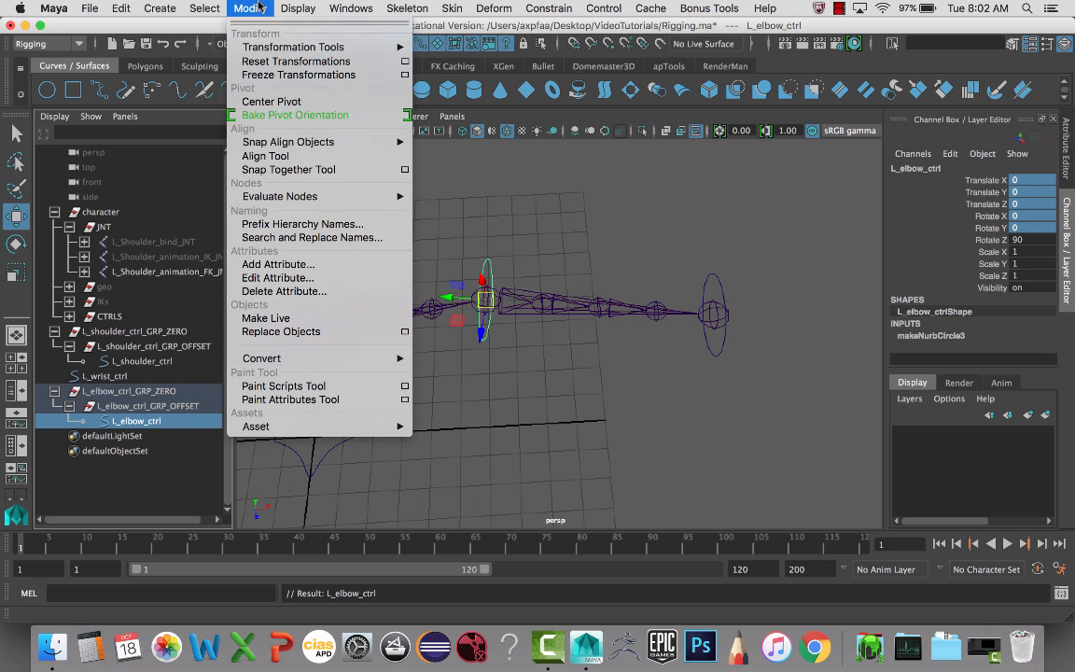
left_click(281, 74)
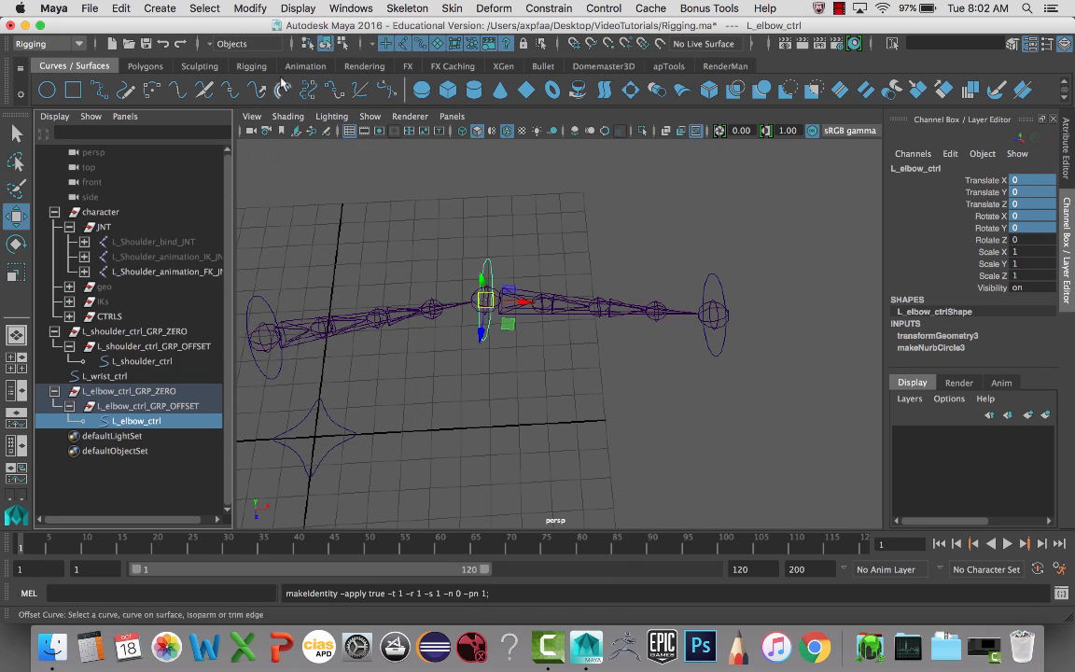
left_click_drag(456, 232, 437, 250, "alt")
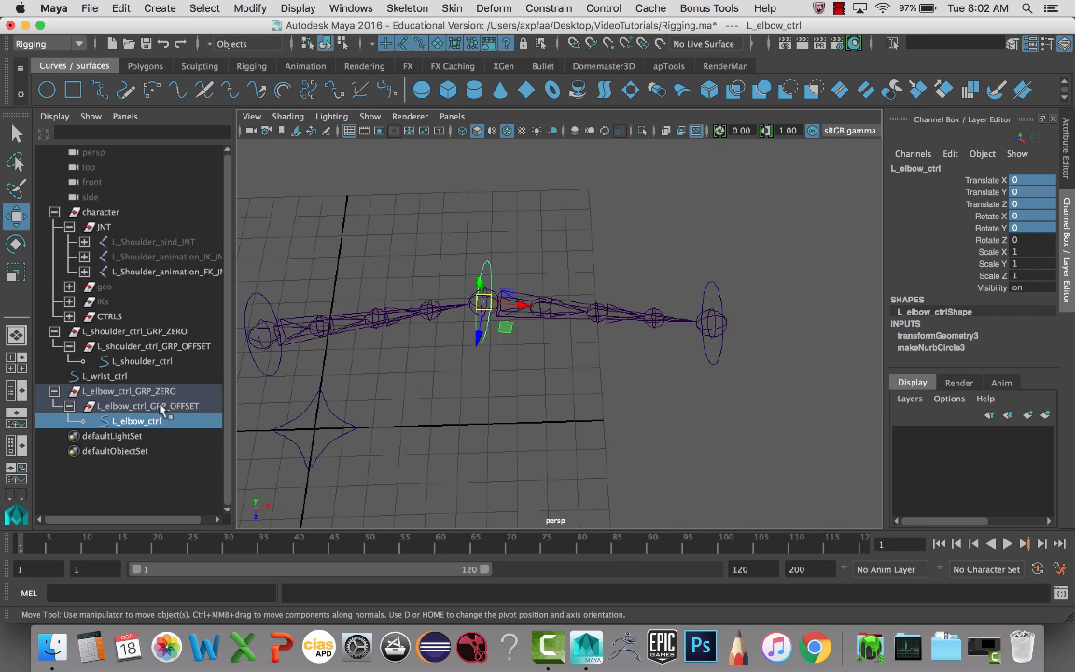
left_click(163, 407)
left_click(128, 394)
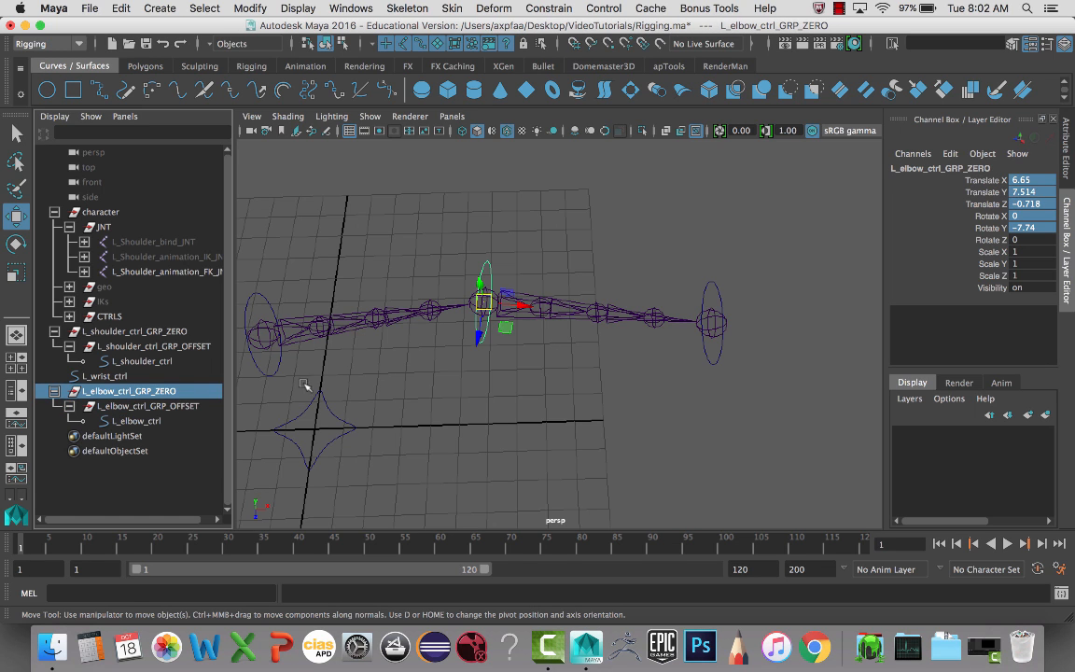
Create an empty group and name it L_wrist_ctrl_GRP_ZERO, reusing the name of L_wrist_ctrl as the base
left_click_drag(576, 360, 541, 362, "alt")
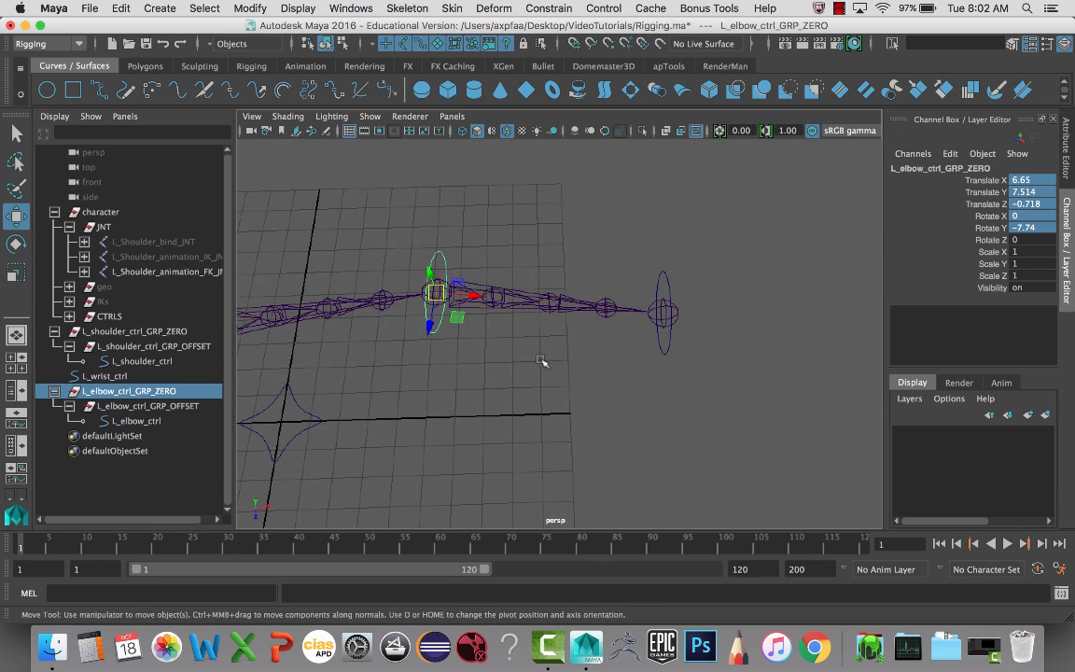
left_click(508, 395)
key("ctrl+g")
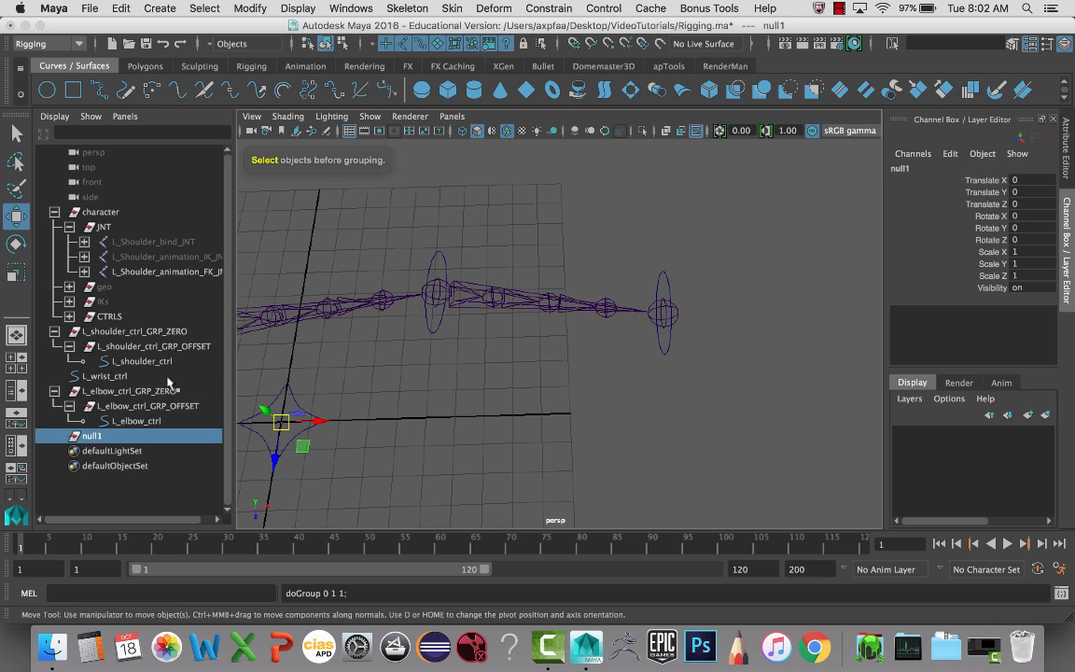
double_click(110, 376)
key("ctrl+c")
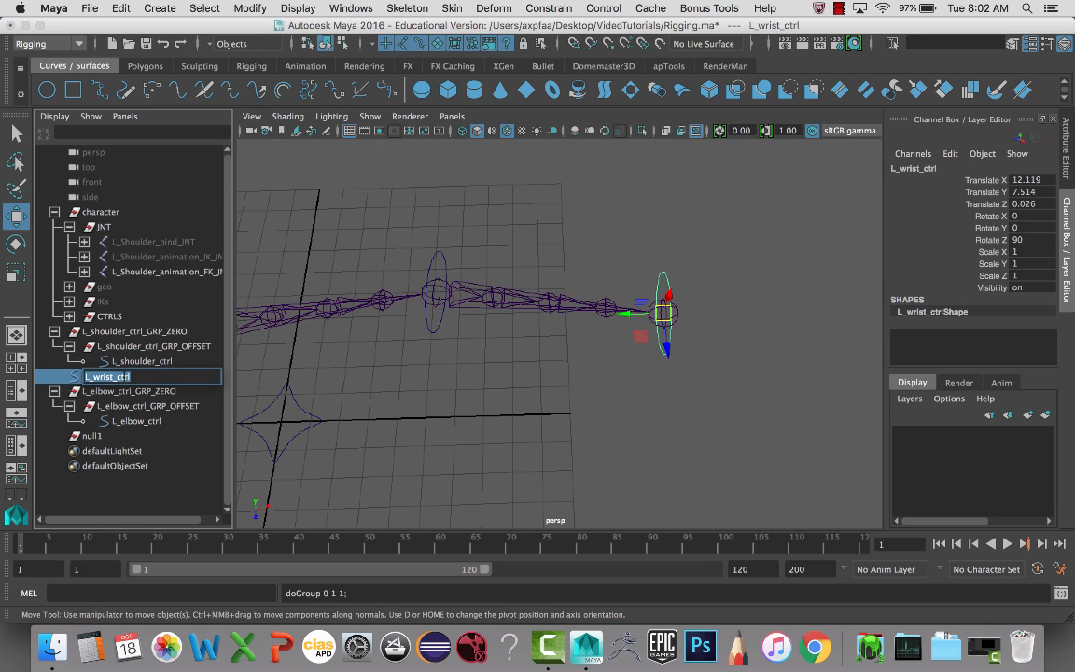
double_click(92, 436)
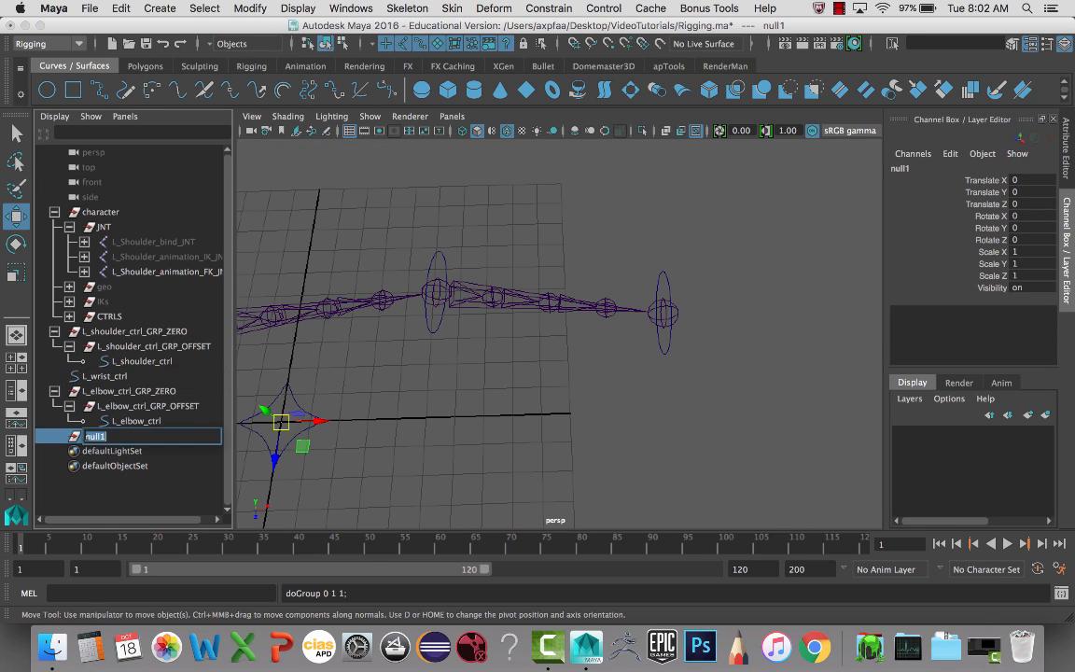
key("ctrl+v")
key("Return")
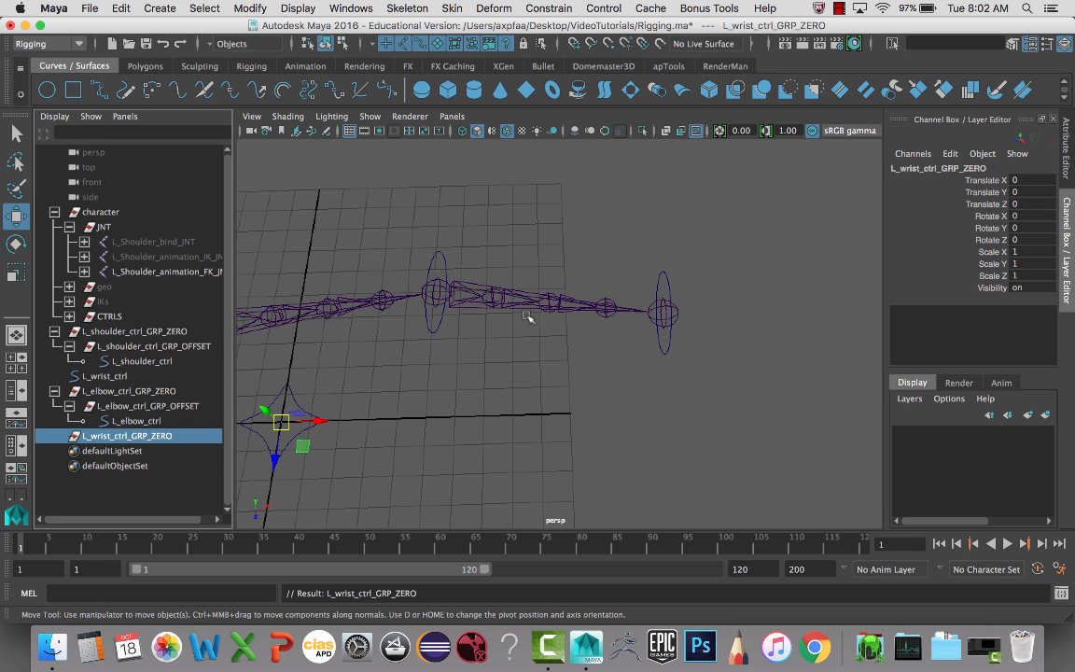
Align L_wrist_ctrl_GRP_ZERO to the FK wrist joint by parenting it there, setting its translates and Rotate X to 0, and unparenting it
left_click(661, 317, "shift")
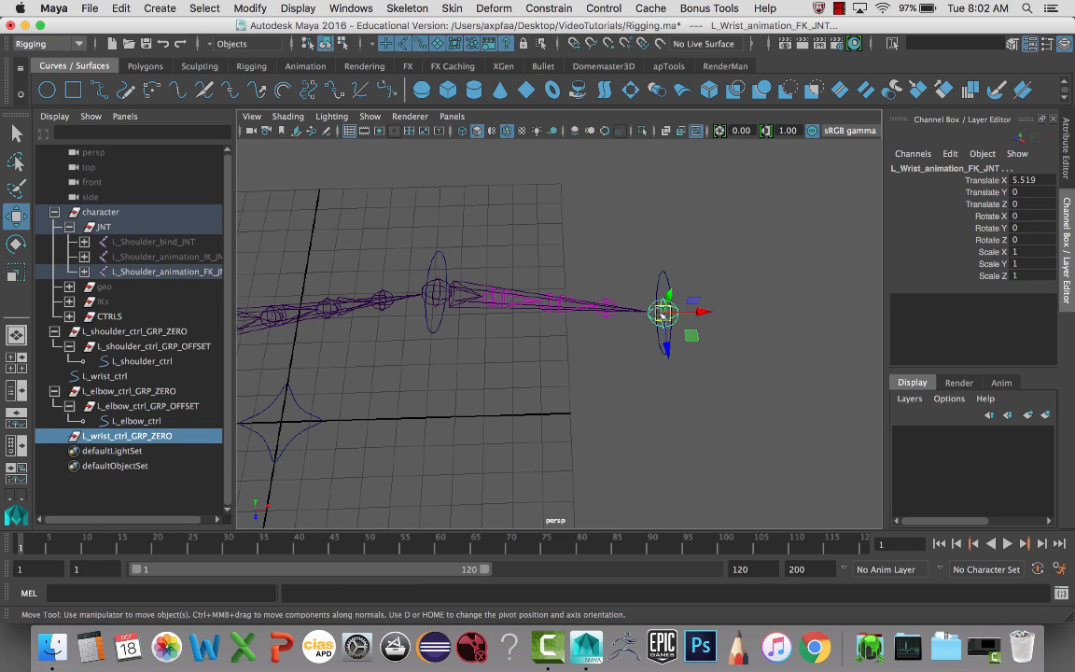
key("p")
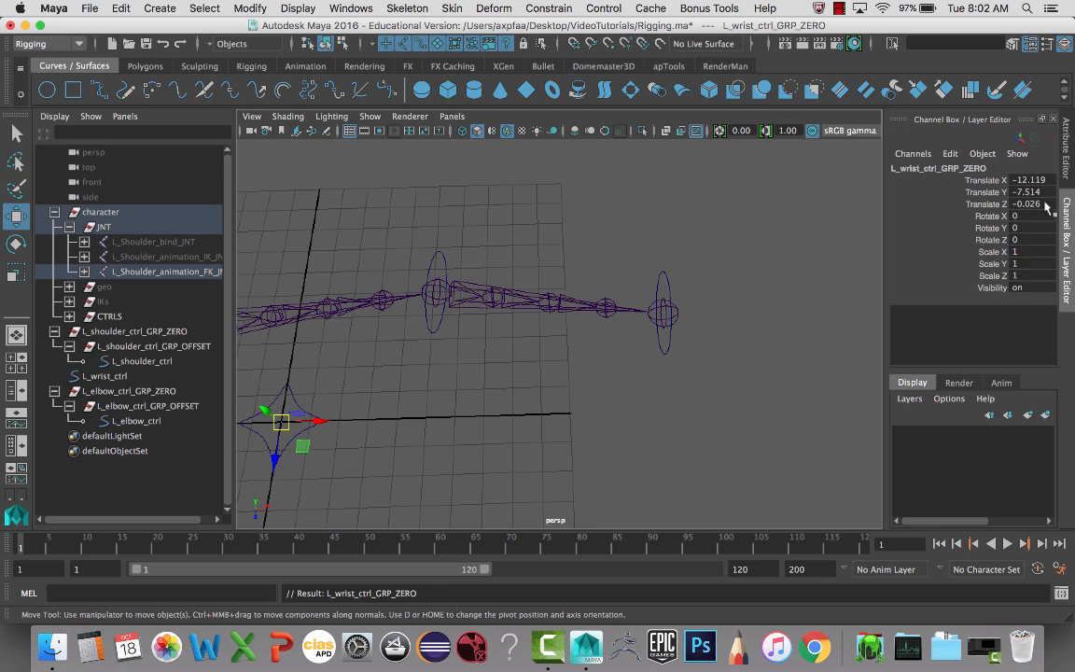
left_click_drag(1029, 182, 1026, 209)
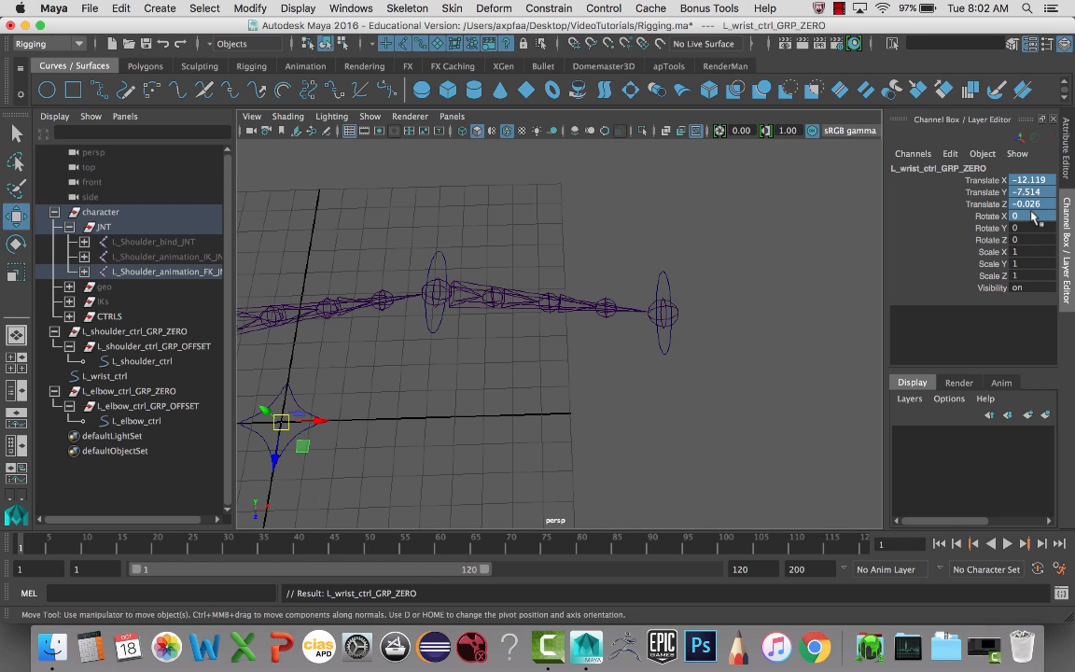
key("Return")
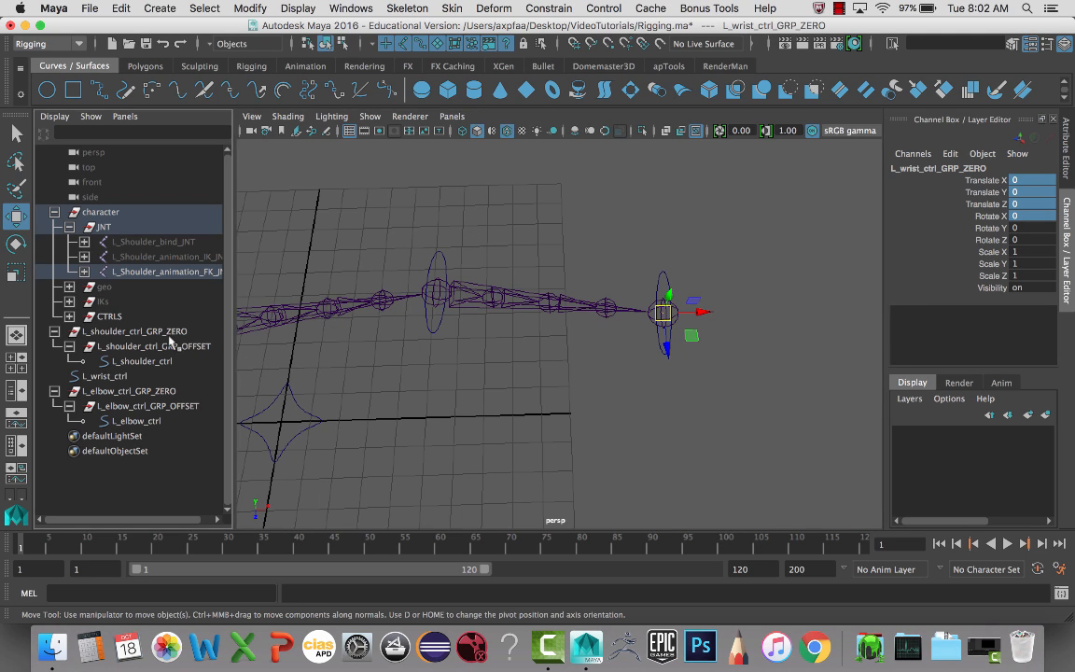
key("shift+p")
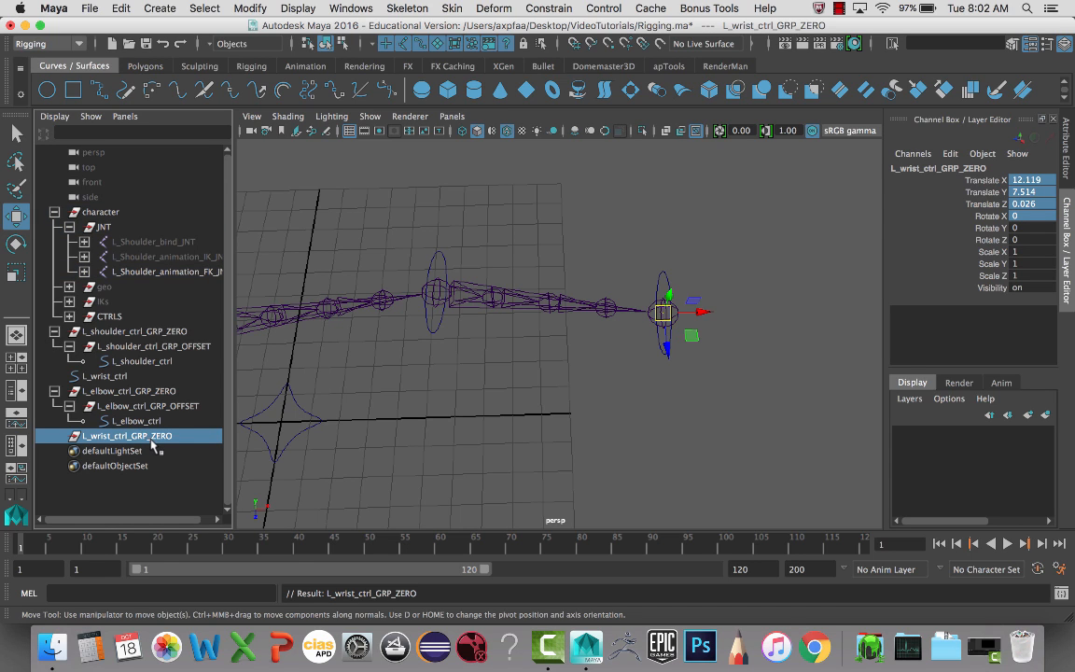
Duplicate L_wrist_ctrl_GRP_ZERO as L_wrist_ctrl_GRP_OFFSET and parent the copy under the original group
key("ctrl+d")
double_click(180, 450)
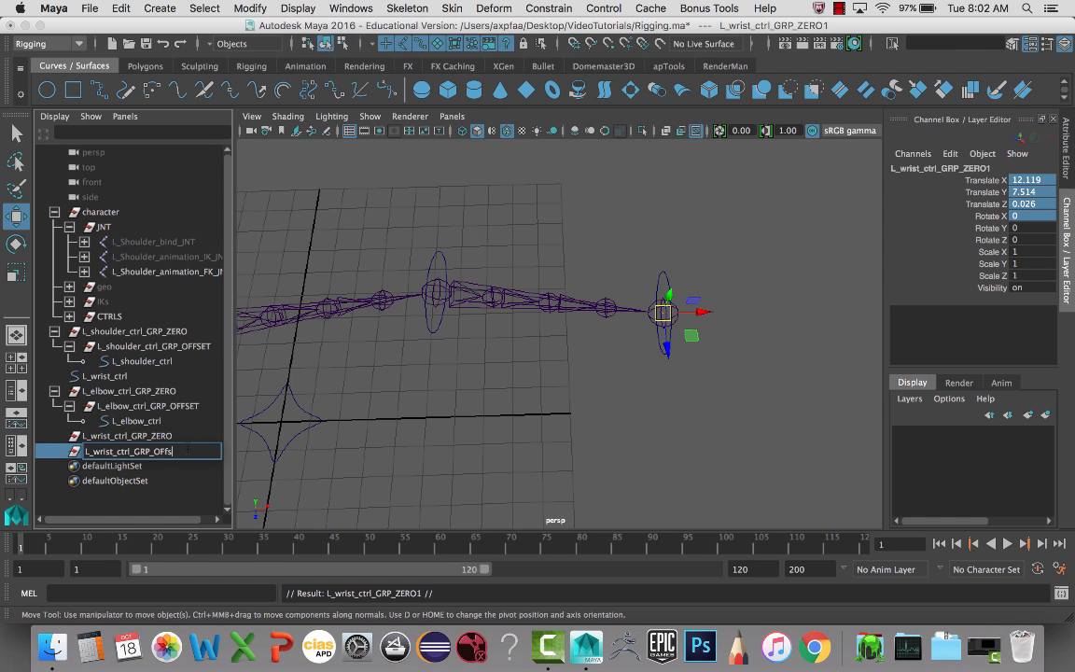
key("Return")
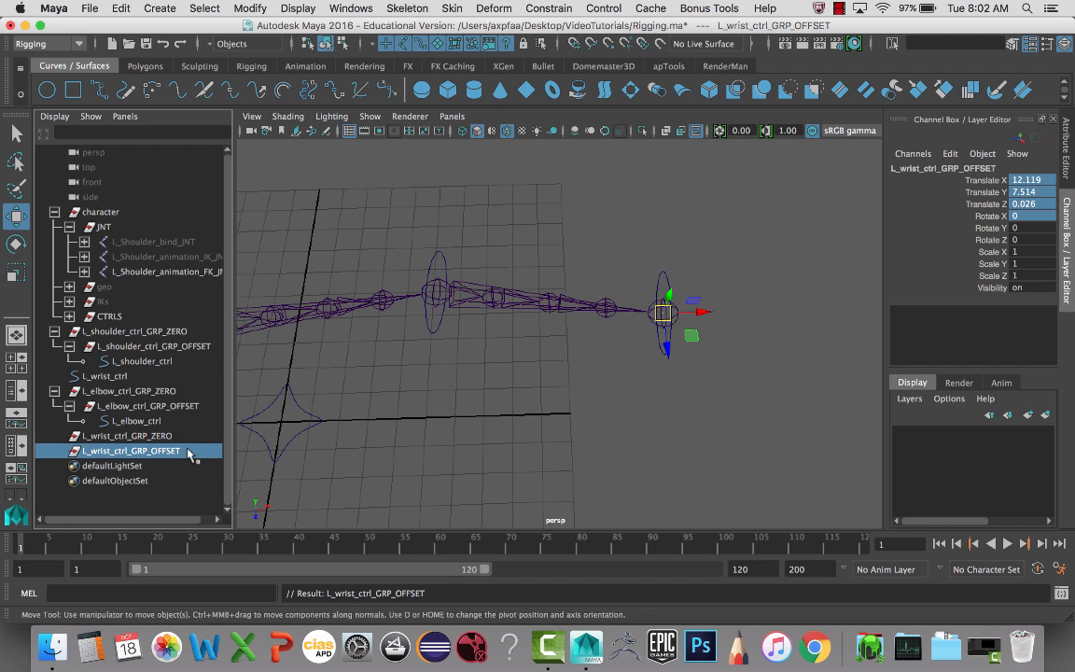
middle_click_drag(190, 453, 177, 438)
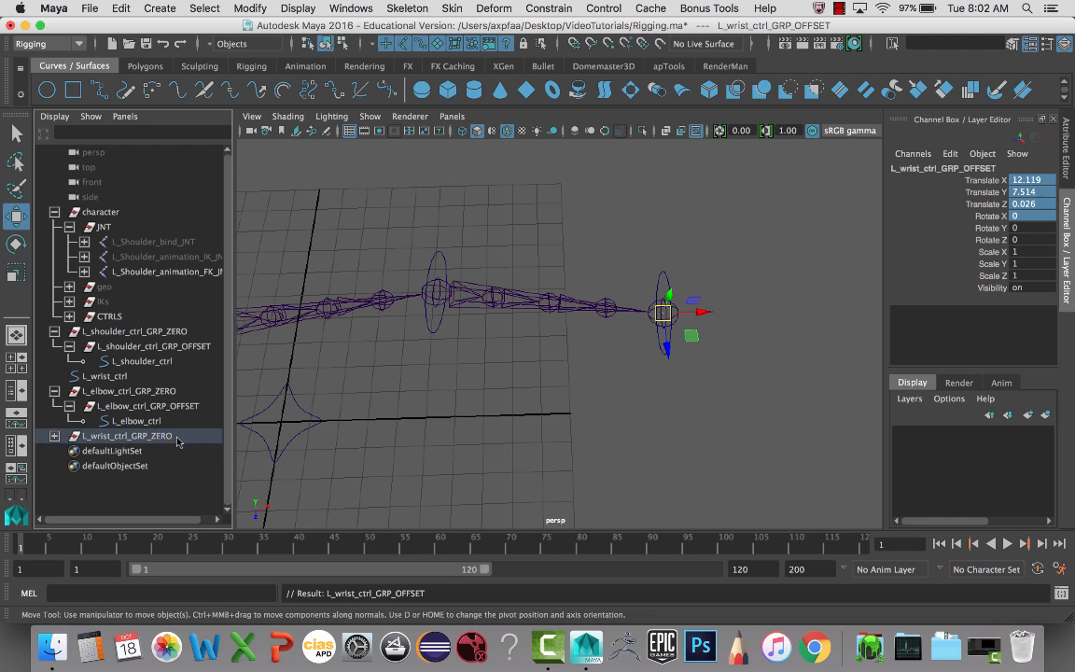
Parent L_wrist_ctrl under L_wrist_ctrl_GRP_OFFSET and freeze the control's transformations
left_click(54, 436)
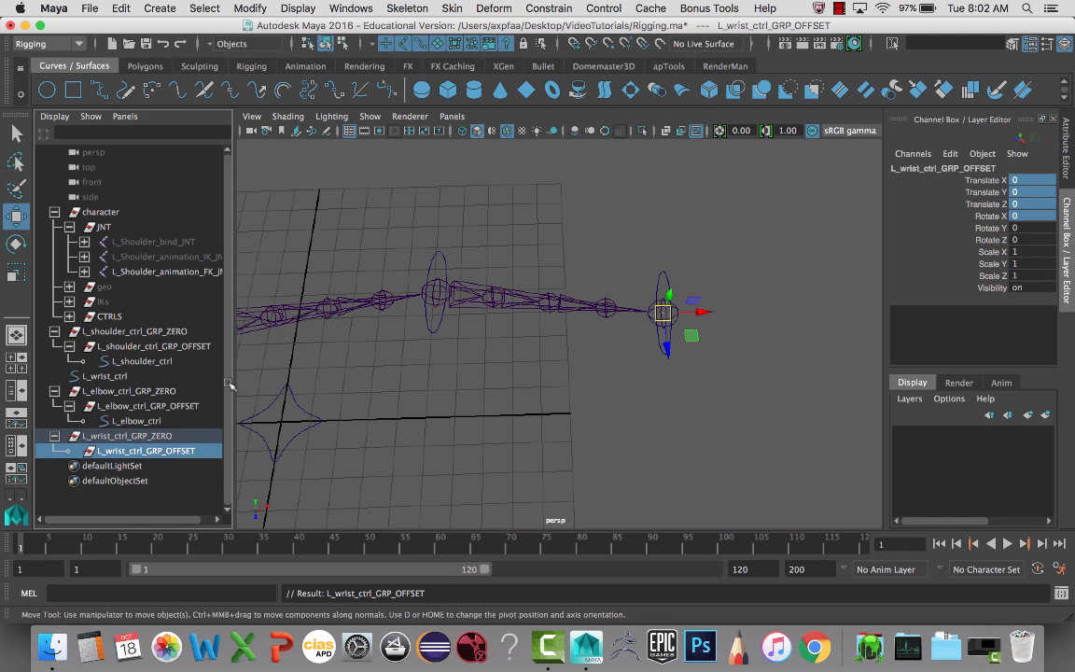
left_click(118, 375)
middle_click_drag(120, 376, 131, 448)
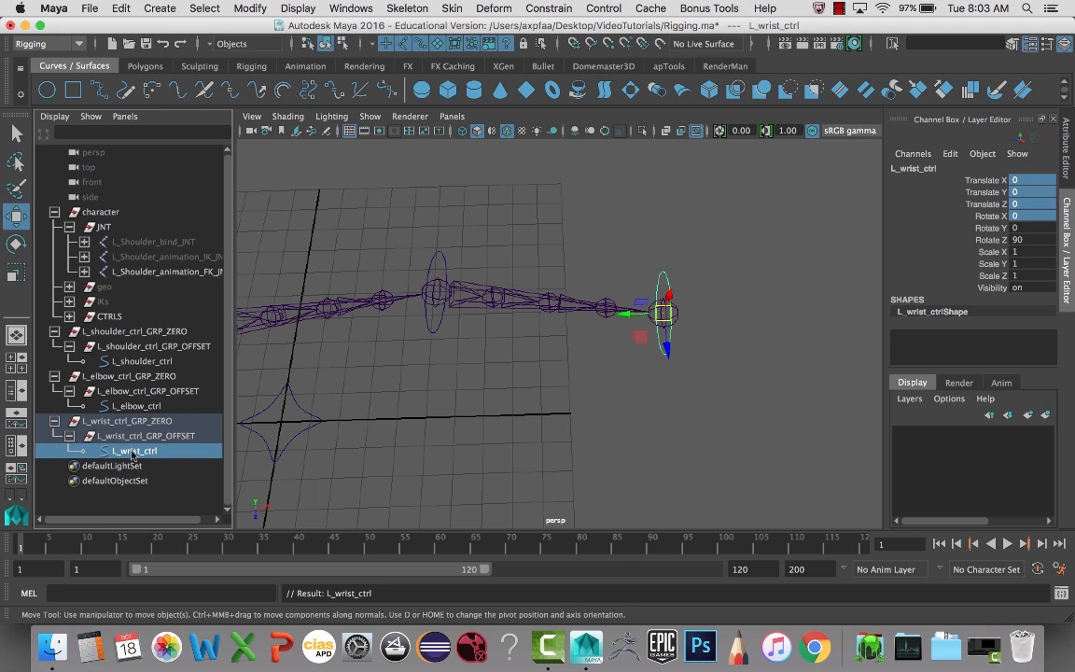
left_click(250, 8)
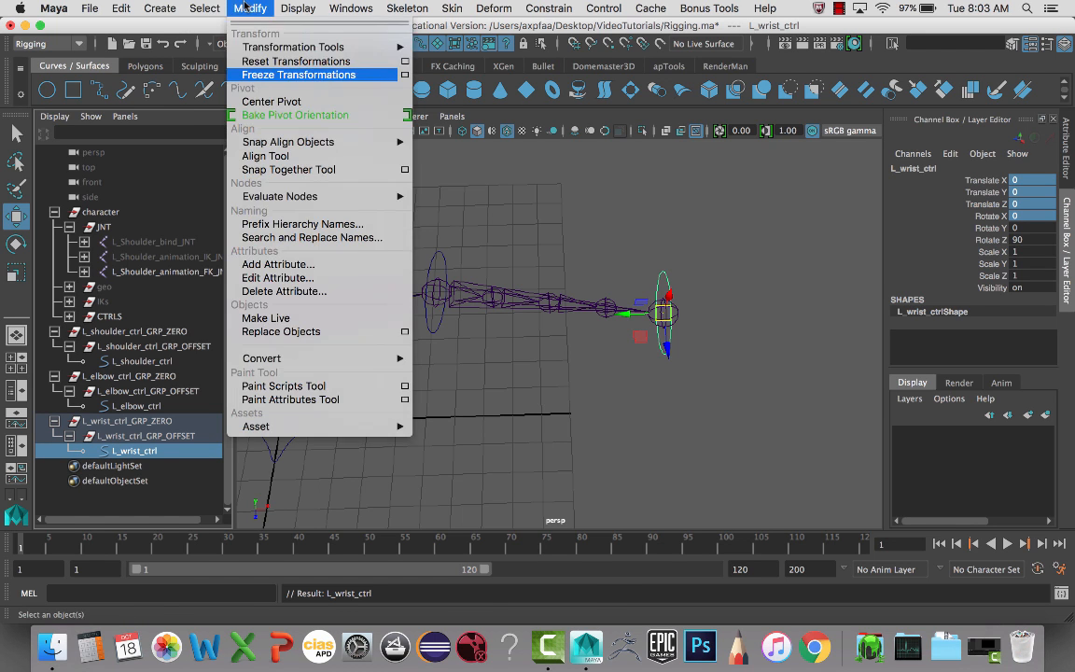
left_click(268, 74)
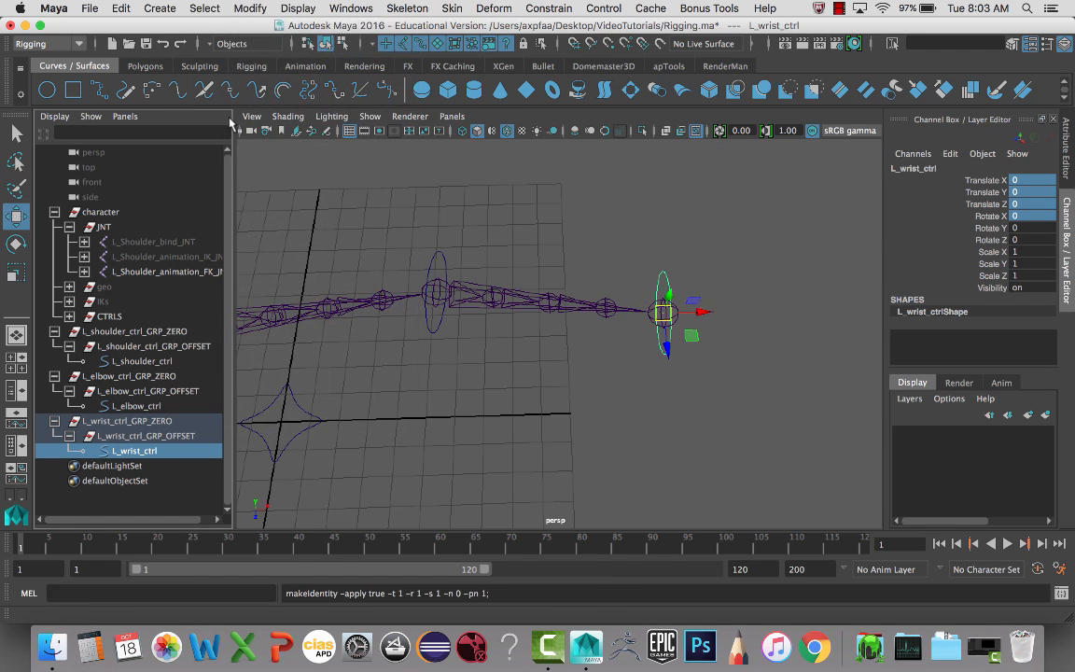
Test L_shoulder_ctrl by rotating it about -37 degrees around Y, and undo the rotation
middle_click_drag(452, 215, 532, 197, "alt")
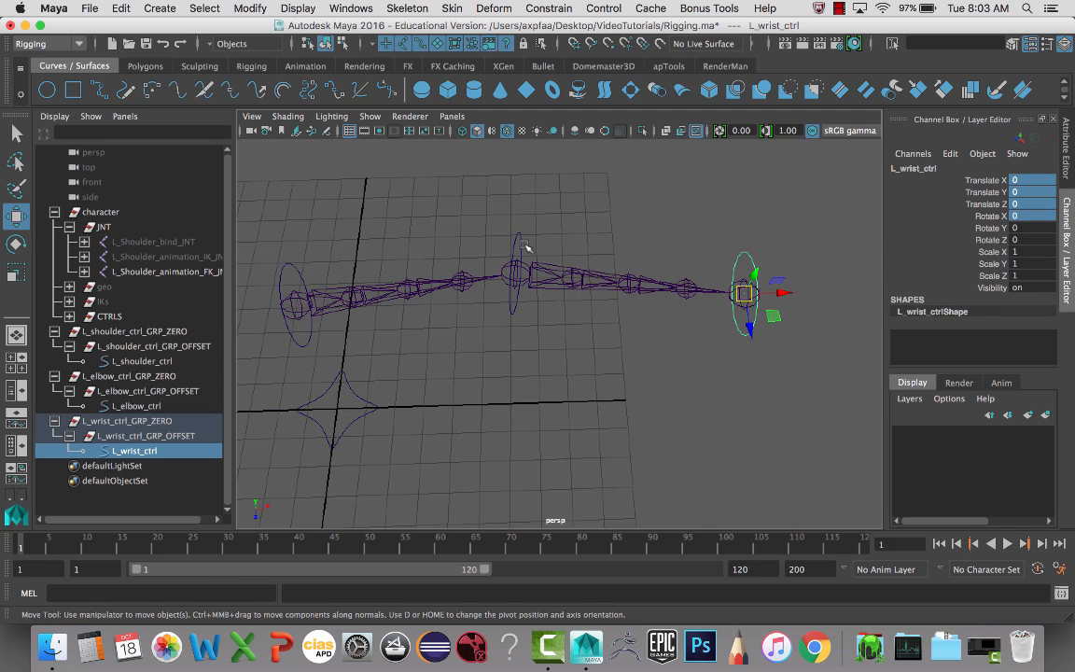
left_click(519, 238)
left_click(281, 266)
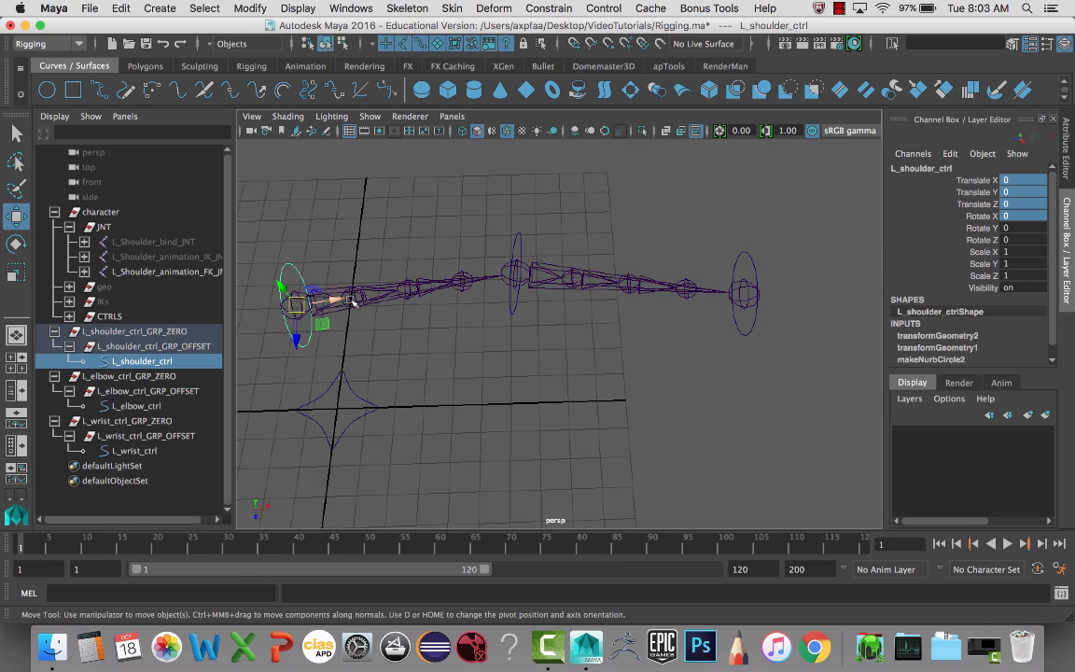
mouse_move(416, 319)
middle_mouse_down("alt")
mouse_move(393, 323)
mouse_move(417, 320)
middle_mouse_up("alt")
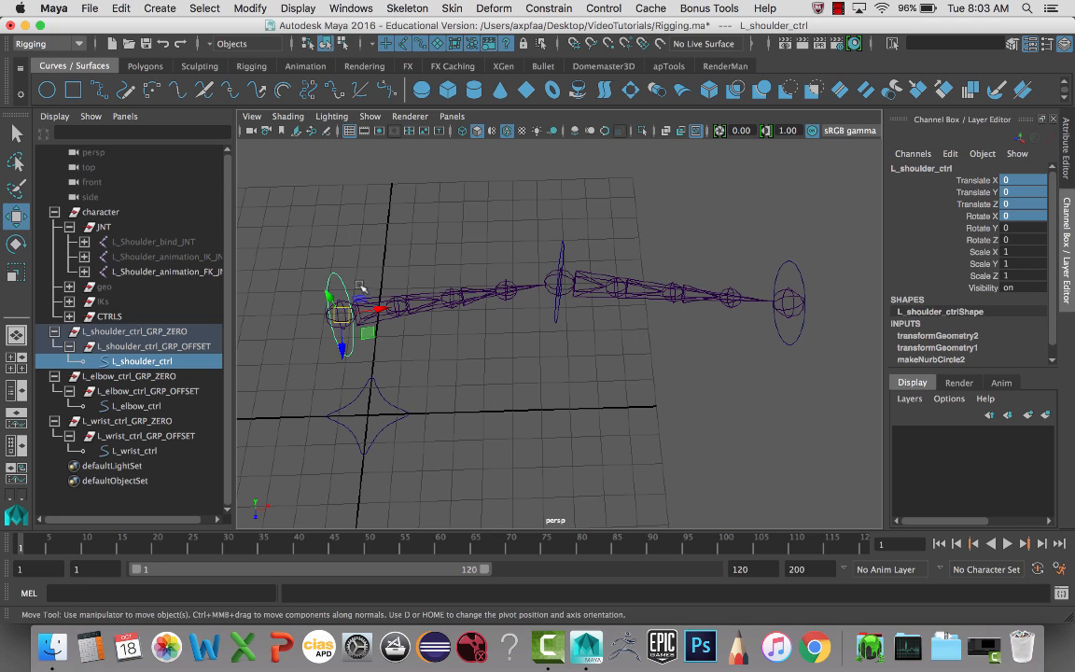
key("e")
left_click_drag(377, 307, 441, 289)
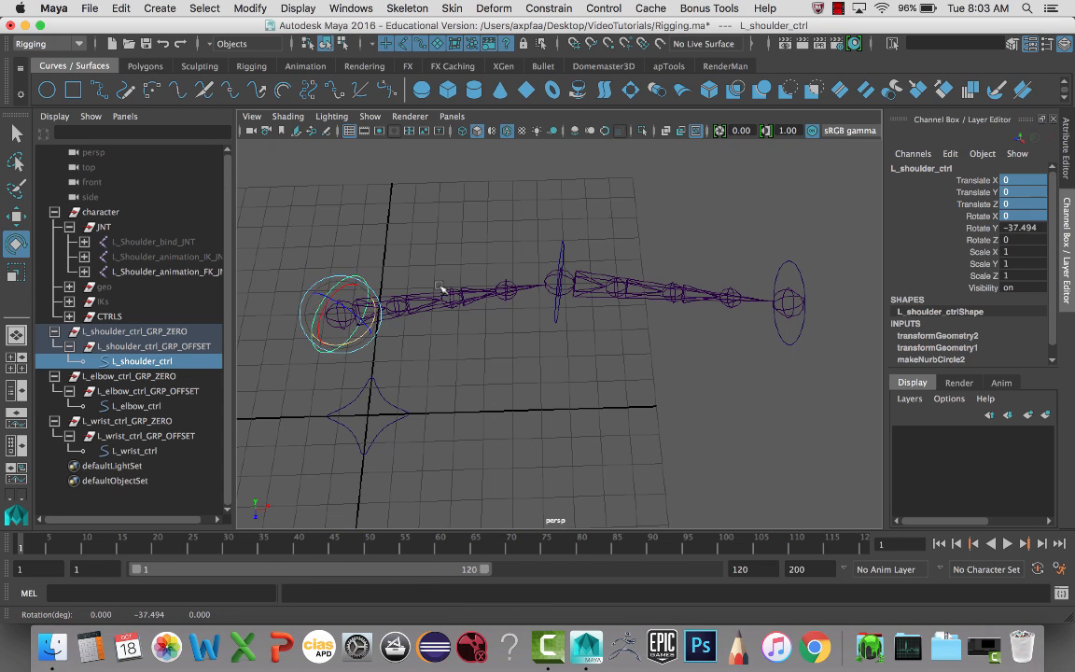
key("ctrl+z")
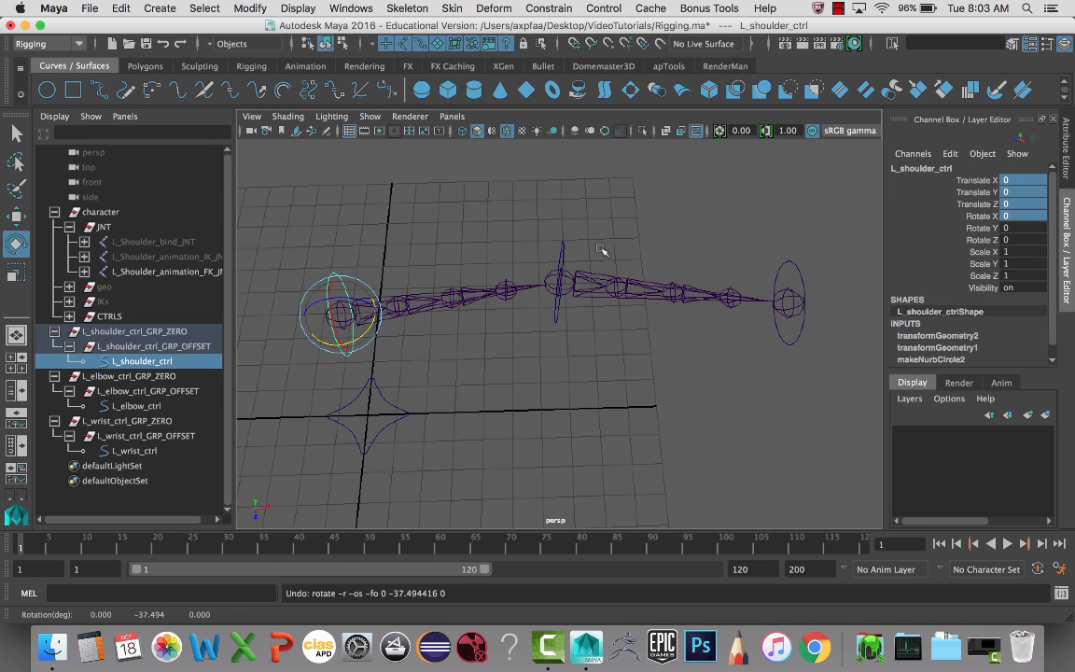
Parent L_wrist_ctrl_GRP_ZERO under L_elbow_ctrl
left_click(135, 406)
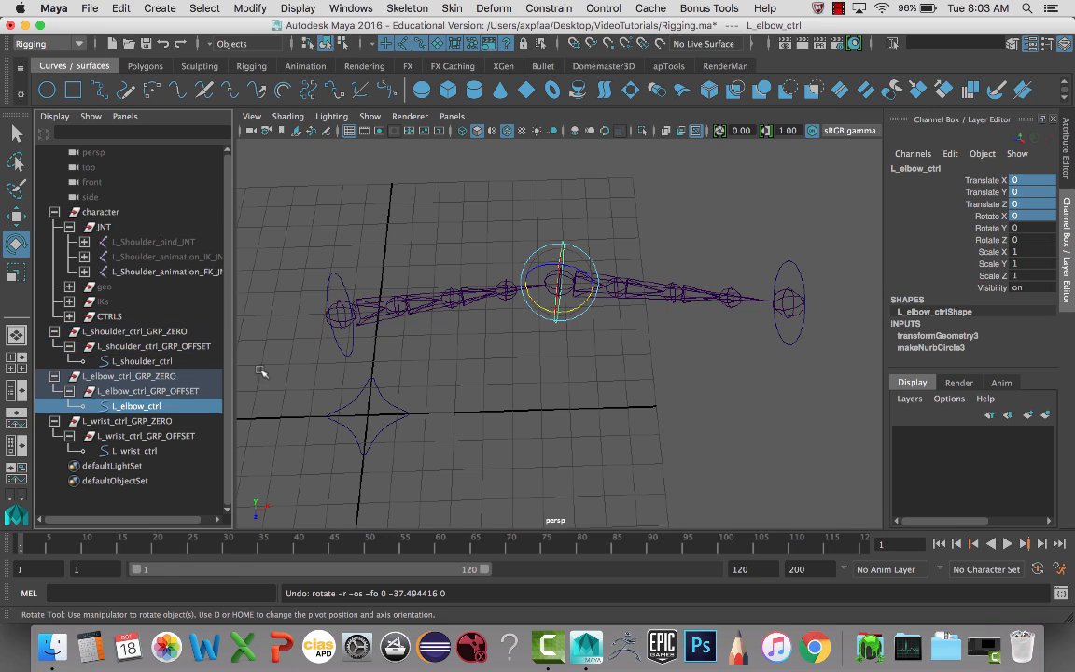
left_click(134, 422)
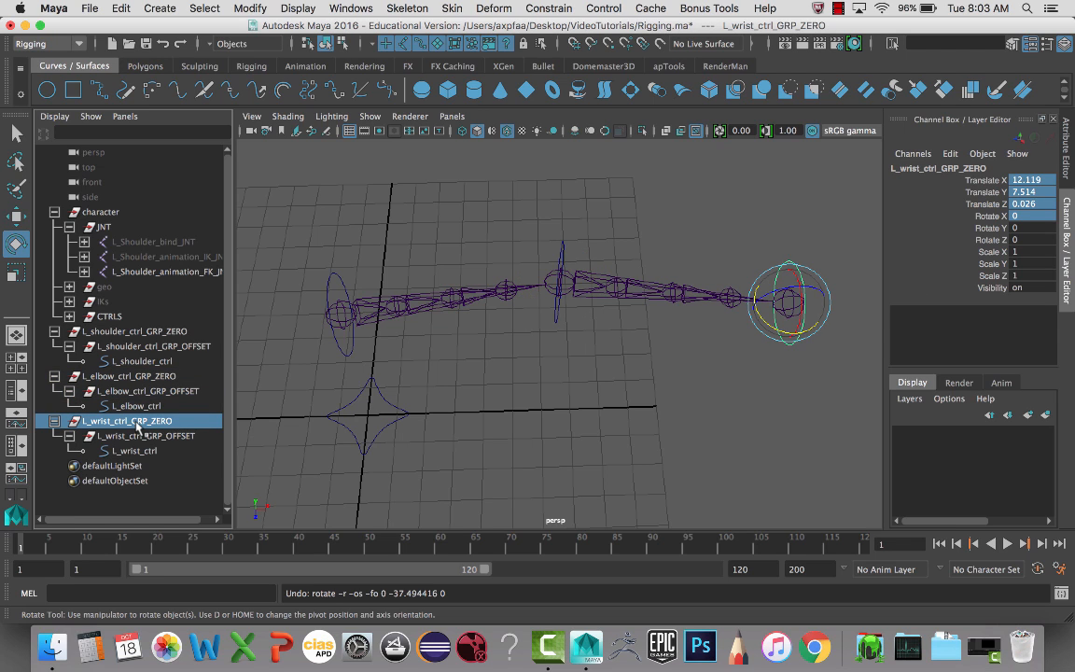
mouse_move(137, 425)
middle_mouse_down()
mouse_move(130, 396)
mouse_move(131, 406)
middle_mouse_up()
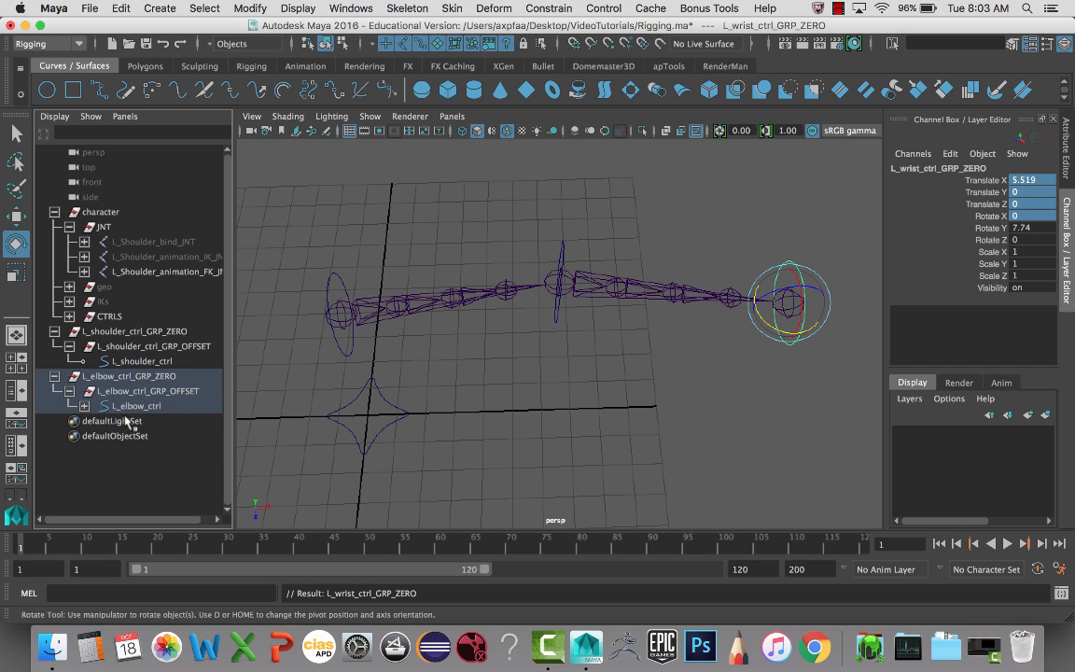
Test the elbow-to-wrist hierarchy by rotating L_elbow_ctrl about 38 degrees around Y, and undo the rotation
key("Up")
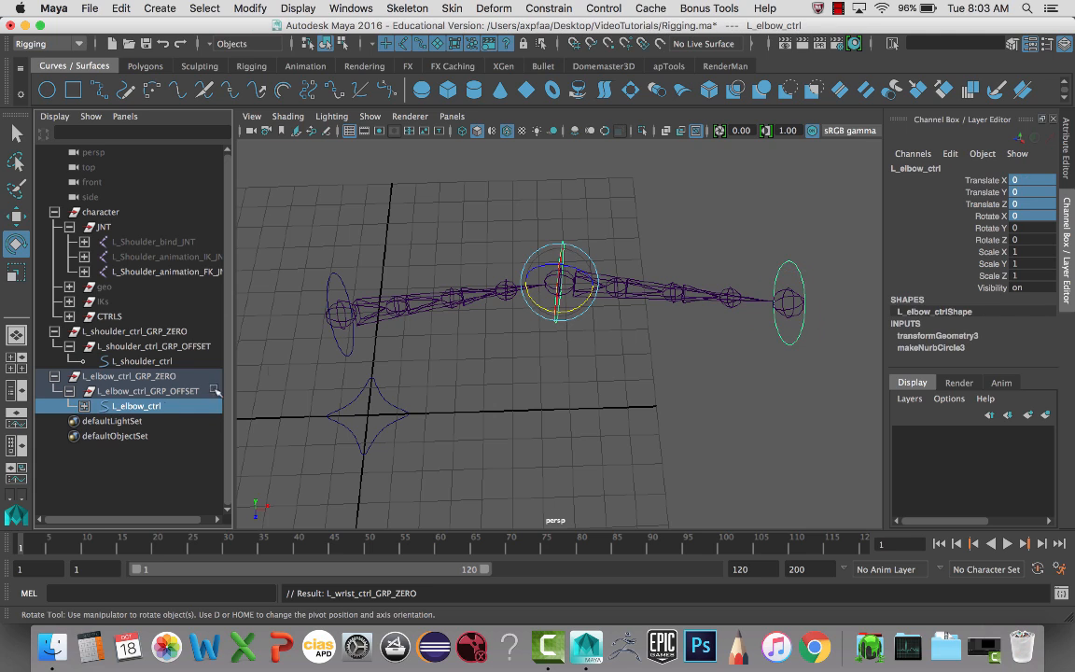
left_click_drag(533, 273, 595, 278)
key("super+z")
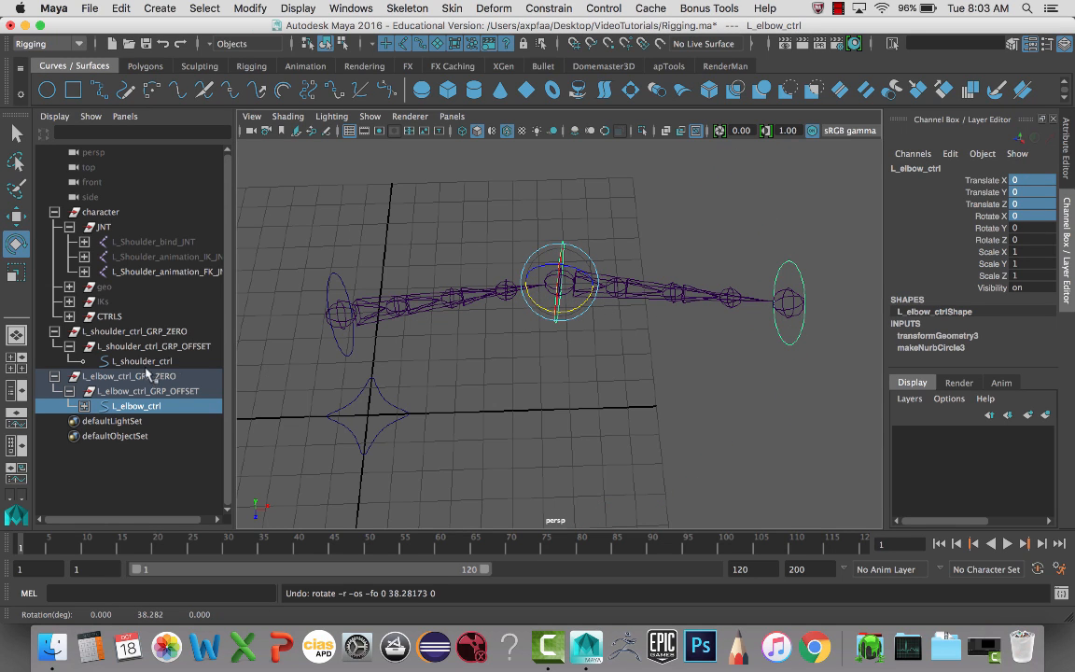
Parent L_elbow_ctrl_GRP_ZERO under L_shoulder_ctrl and collapse the L_shoulder_ctrl_GRP_ZERO hierarchy
left_click(140, 376)
mouse_move(140, 376)
middle_mouse_down()
mouse_move(140, 348)
mouse_move(146, 367)
middle_mouse_up()
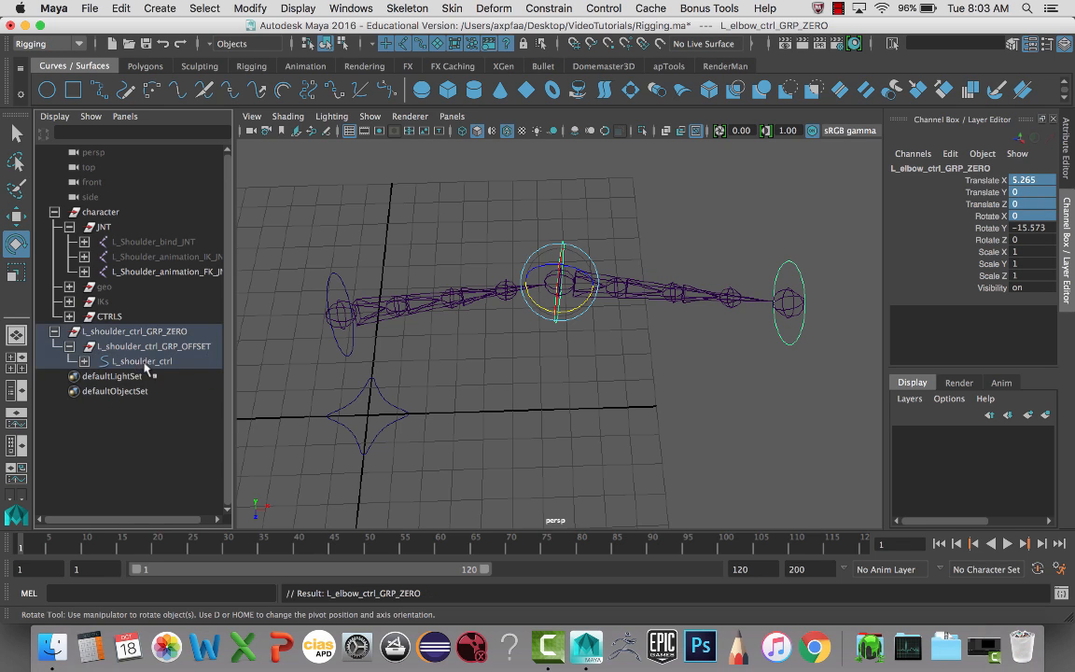
left_click(54, 332)
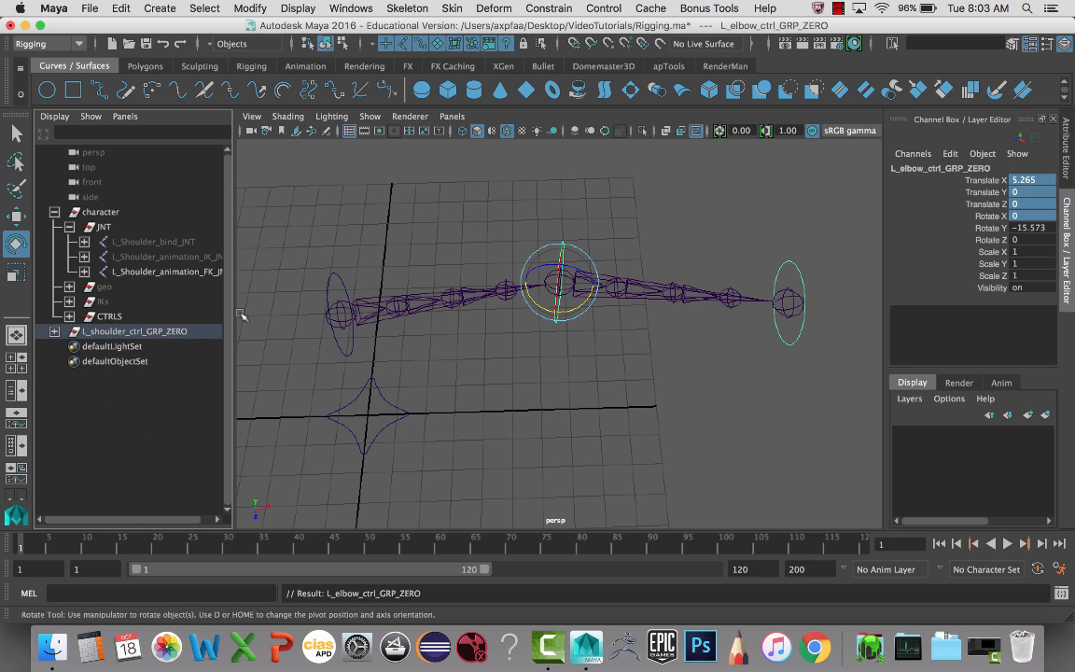
Test the full control hierarchy by rotating L_shoulder_ctrl around Y, and undo the rotation
left_click(352, 296)
left_click_drag(341, 297, 377, 319)
key("z")
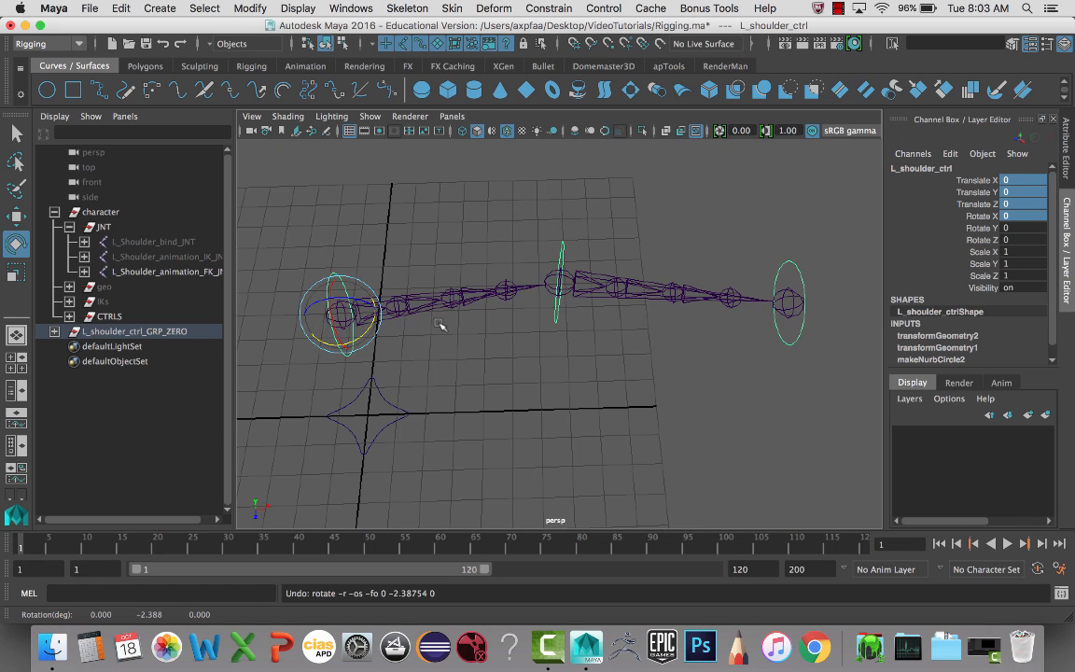
Open the Orient Constraint options and enable Maintain offset
middle_click_drag(439, 324, 557, 325, "alt")
scroll(517, 325, "up", 4)
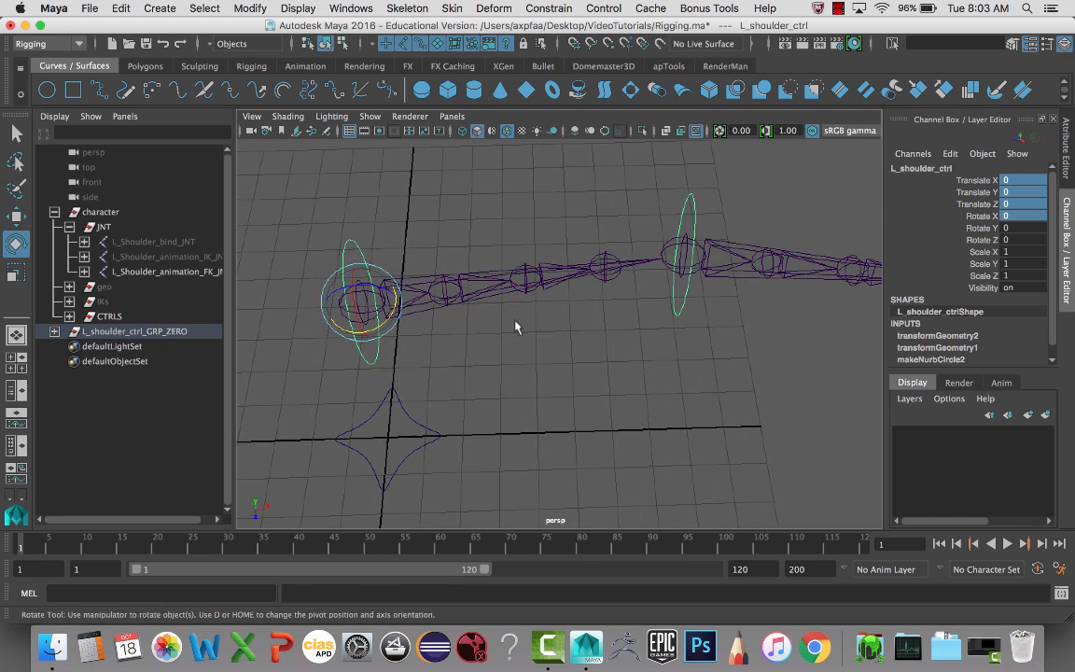
key("q")
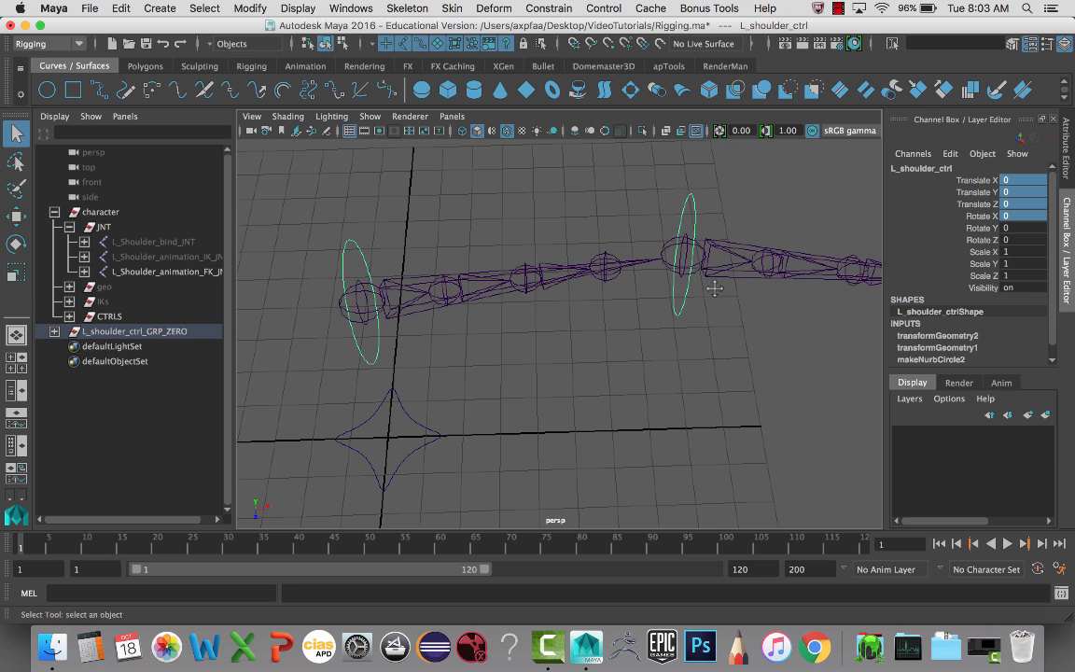
middle_click_drag(714, 288, 636, 293, "alt")
scroll(634, 295, "down", 3)
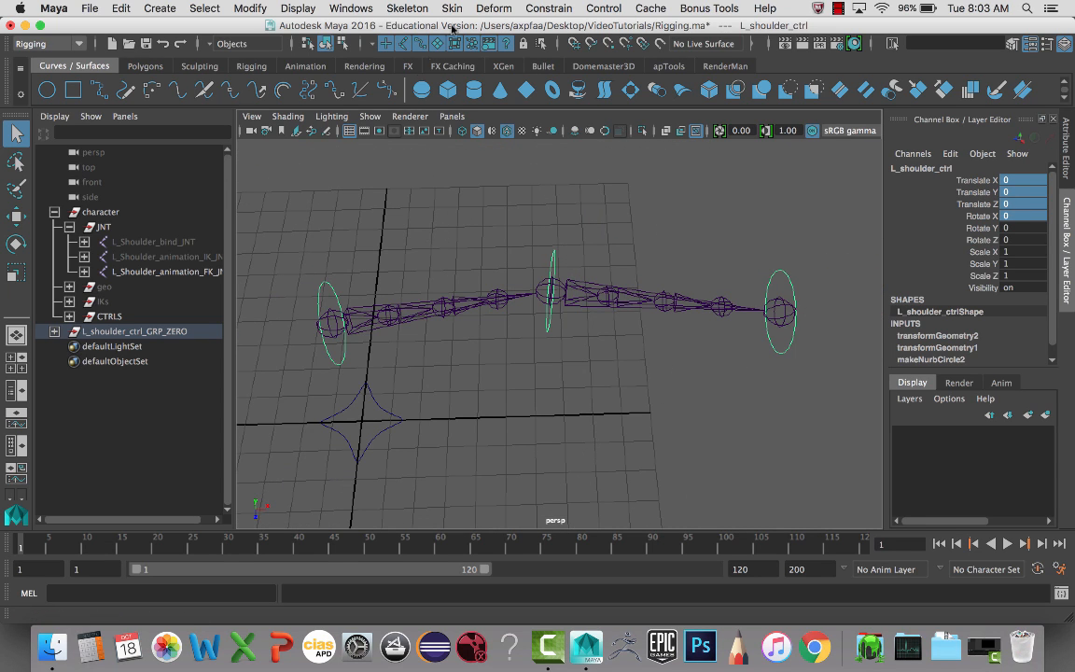
left_click(551, 9)
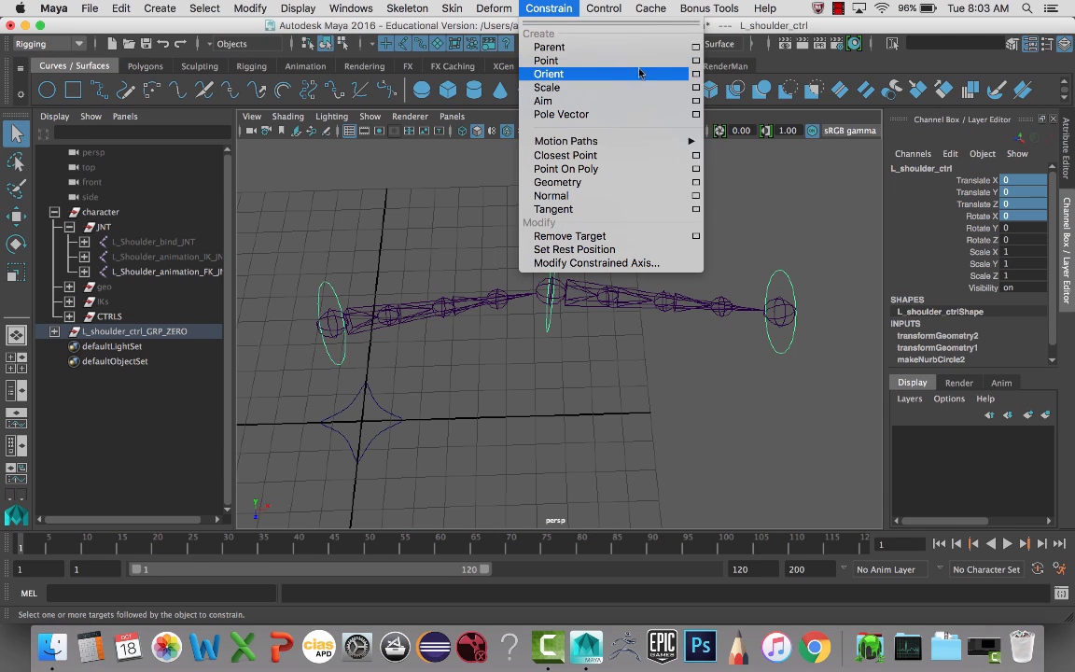
left_click(695, 75)
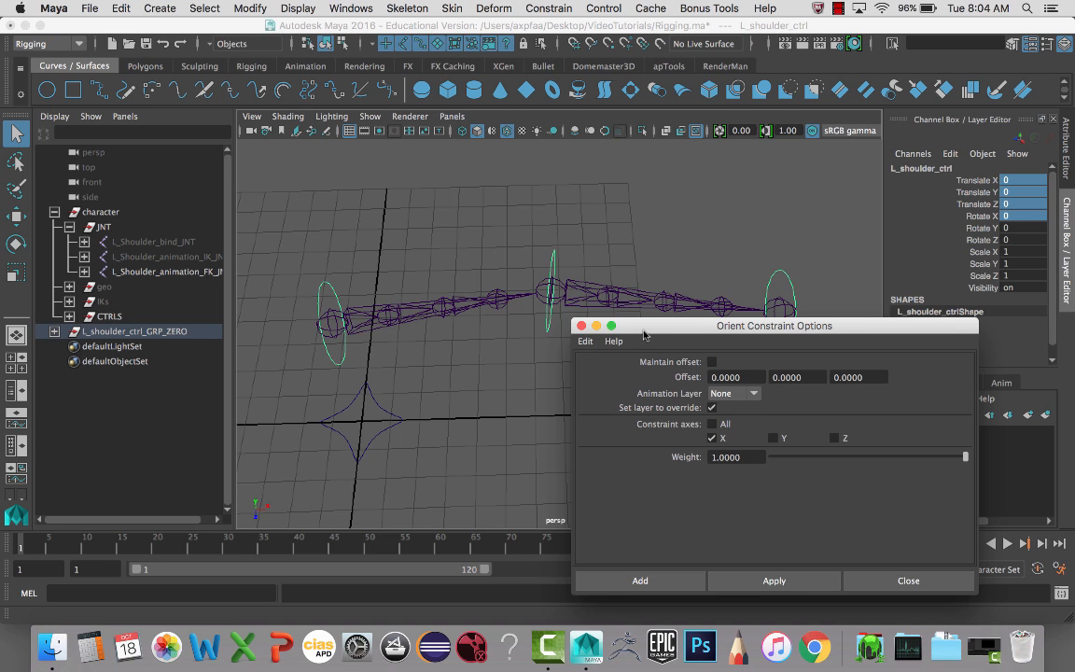
left_click_drag(644, 335, 710, 343)
left_click(690, 359)
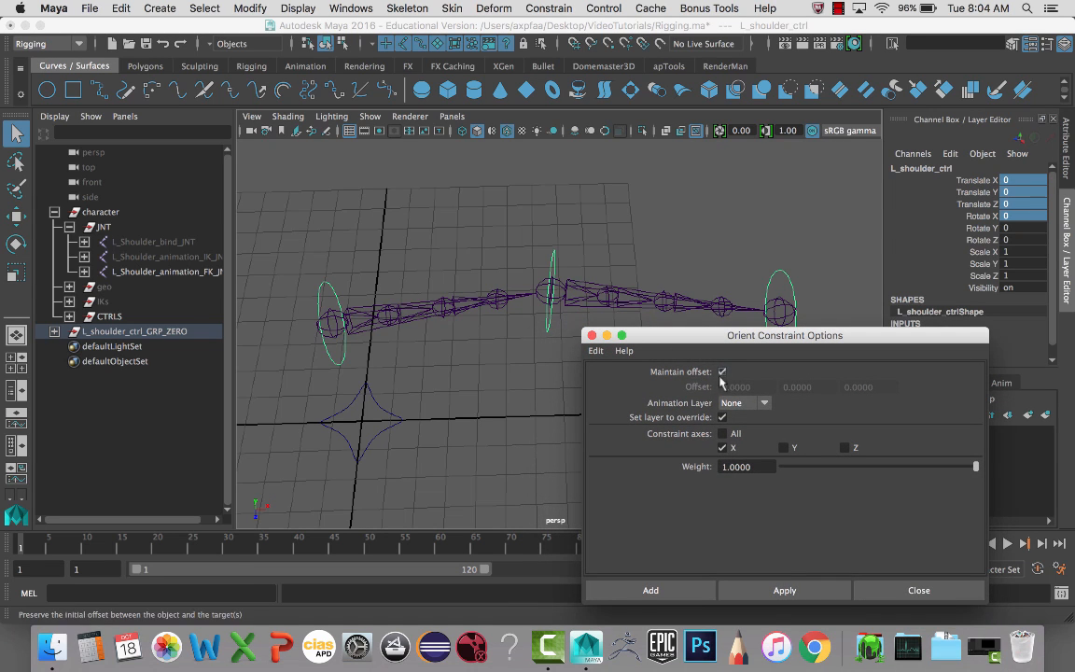
Orient-constrain L_Shoulder_animation_FK_JNT to L_shoulder_ctrl with the constraint axes set to All
left_click(322, 322)
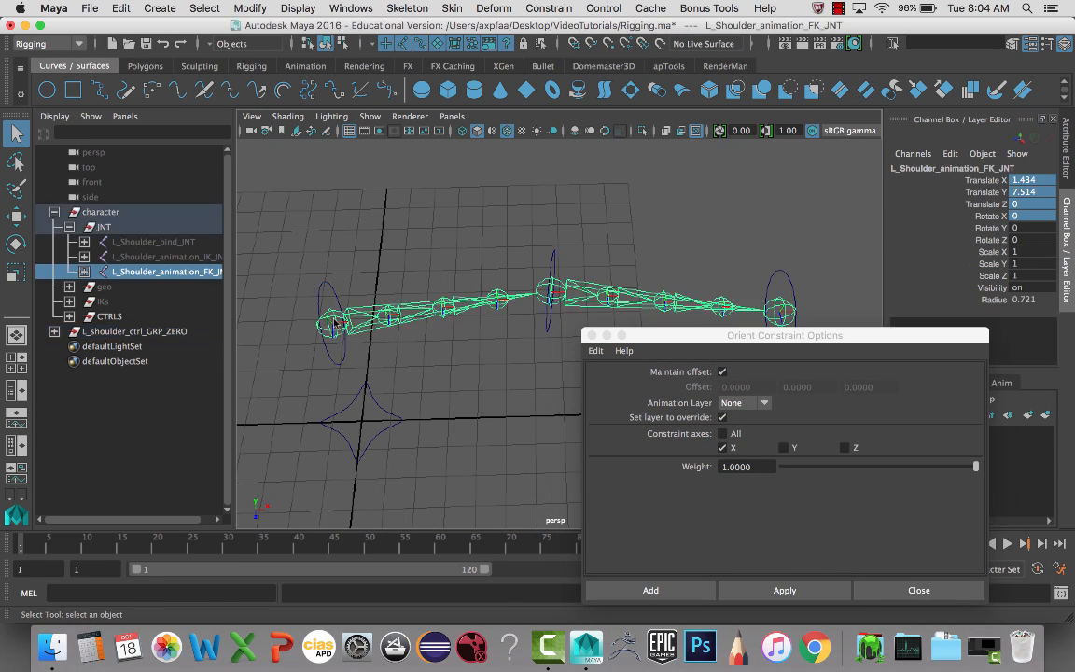
left_click(332, 302, "shift")
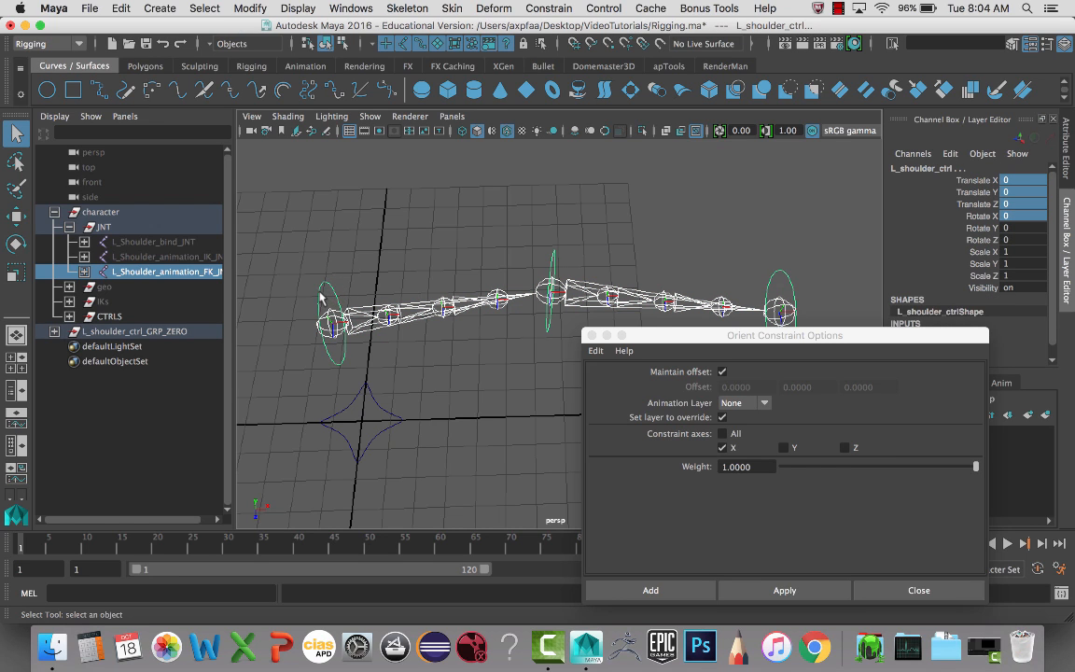
left_click_drag(312, 286, 348, 285)
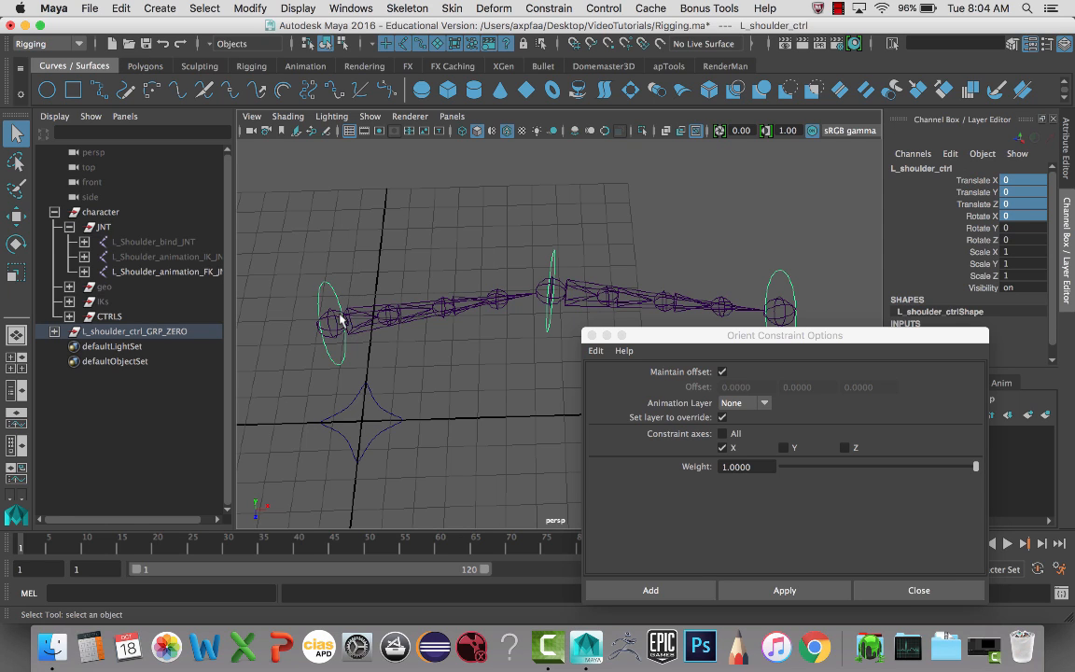
left_click(329, 319, "shift")
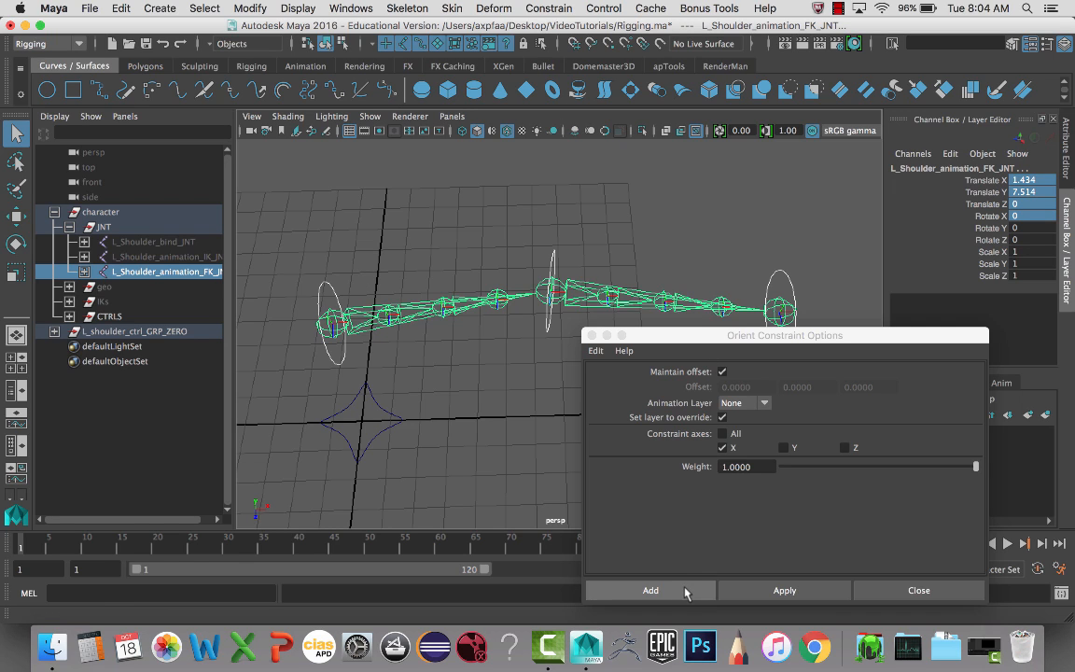
left_click(784, 449)
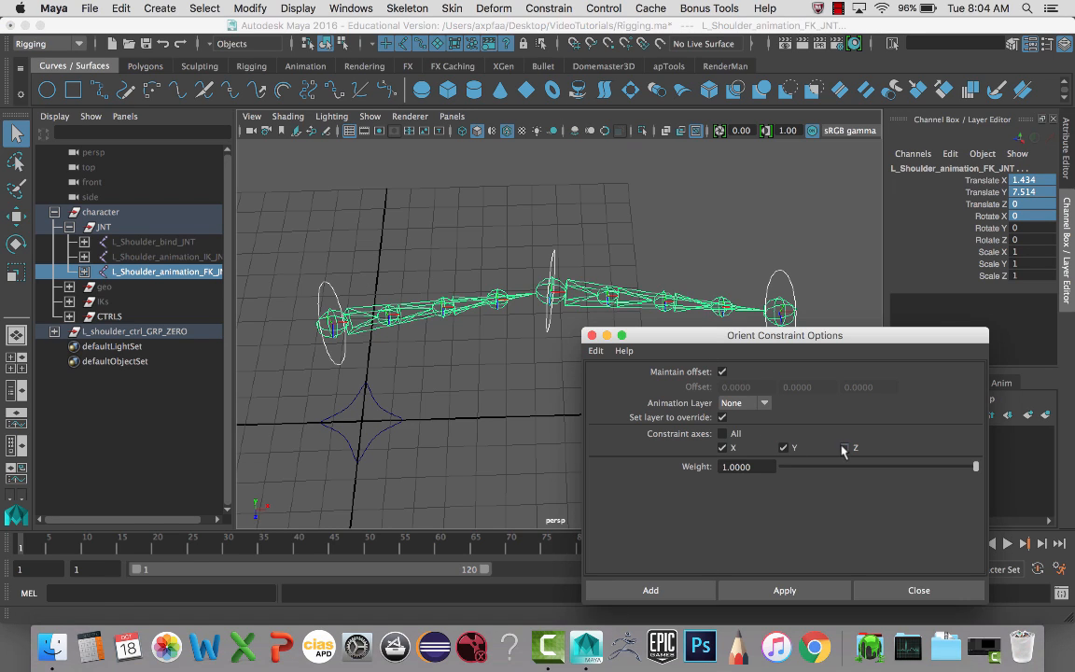
left_click(723, 435)
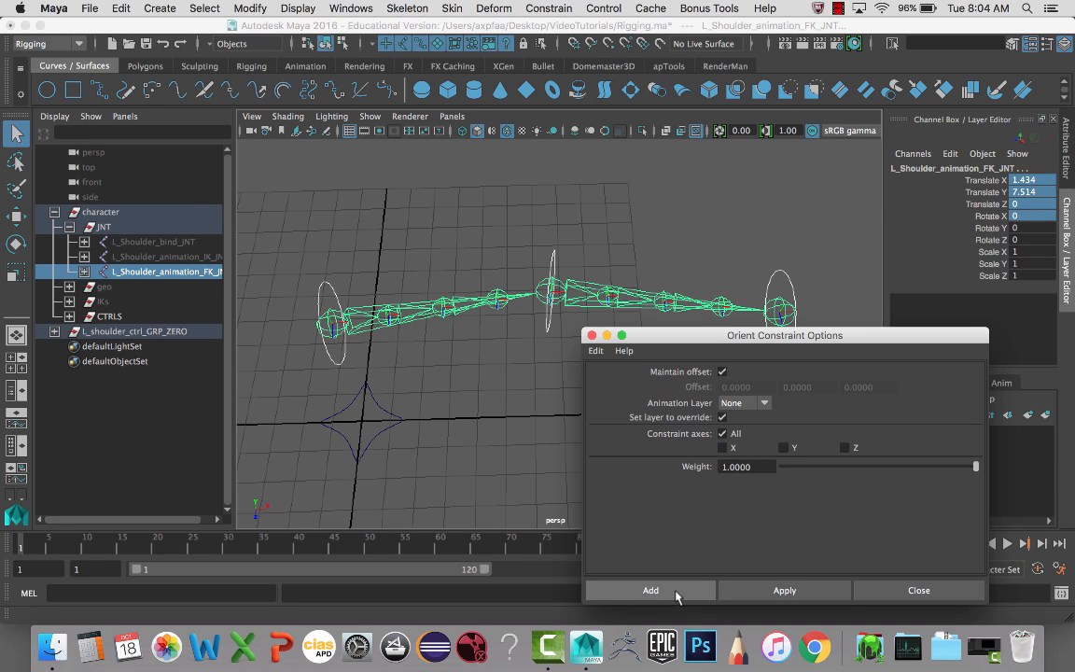
left_click(648, 590)
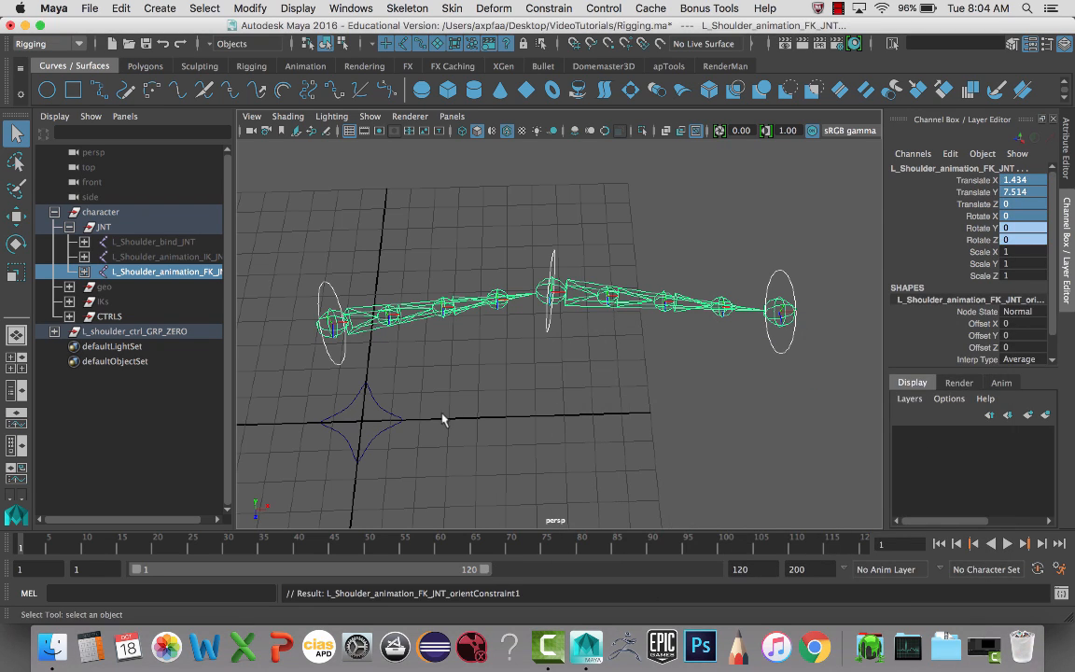
Orient-constrain L_Elbow_animation_FK_JNT to L_elbow_ctrl by repeating the constraint with the same options
left_click(555, 289)
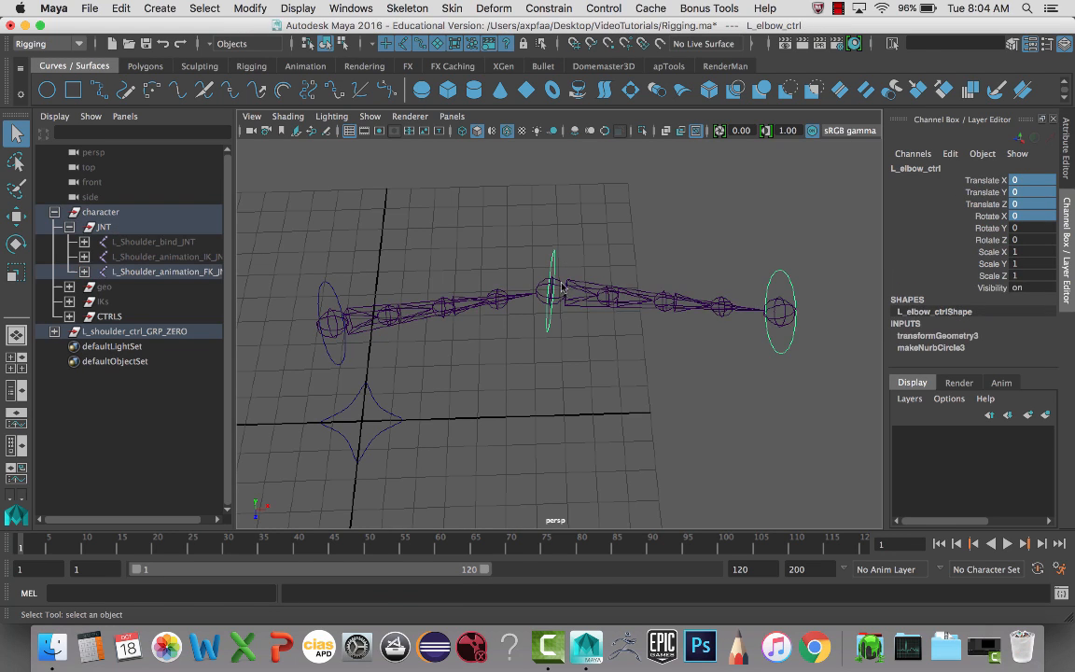
left_click(558, 292)
key("g")
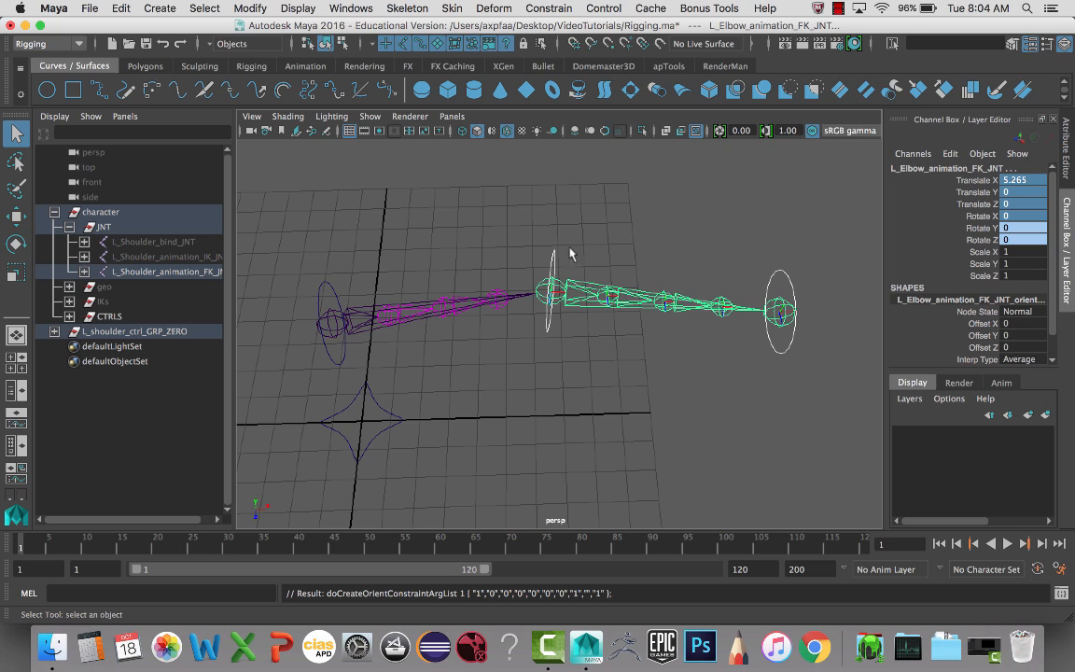
Orient-constrain L_Wrist_animation_FK_JNT to L_wrist_ctrl by repeating the constraint with the same options
left_click(784, 280)
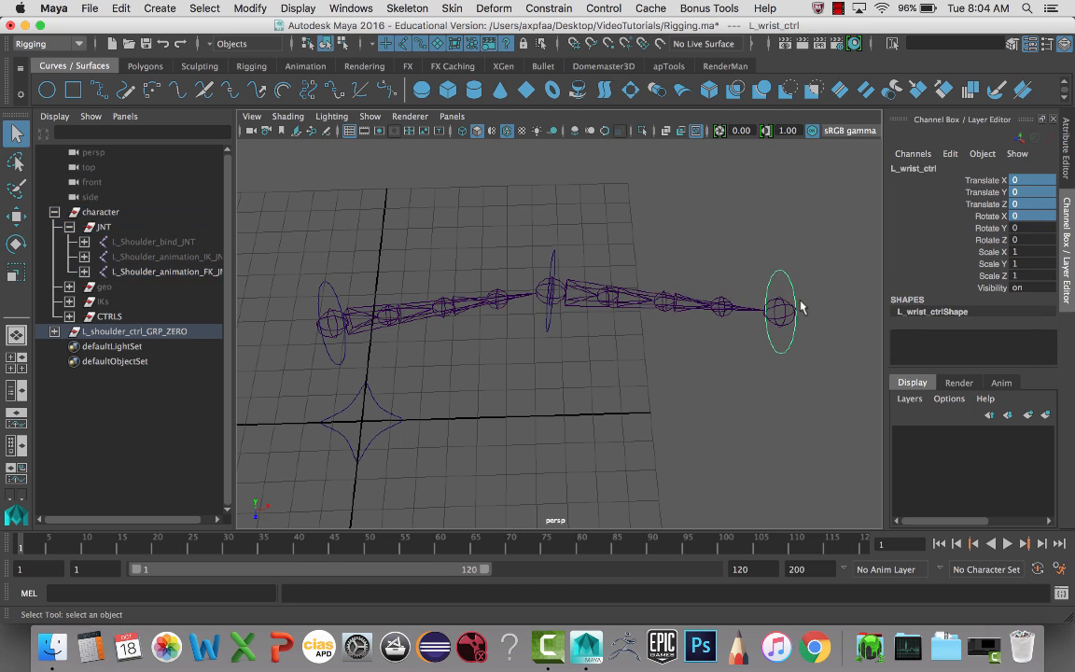
left_click(787, 311)
key("g")
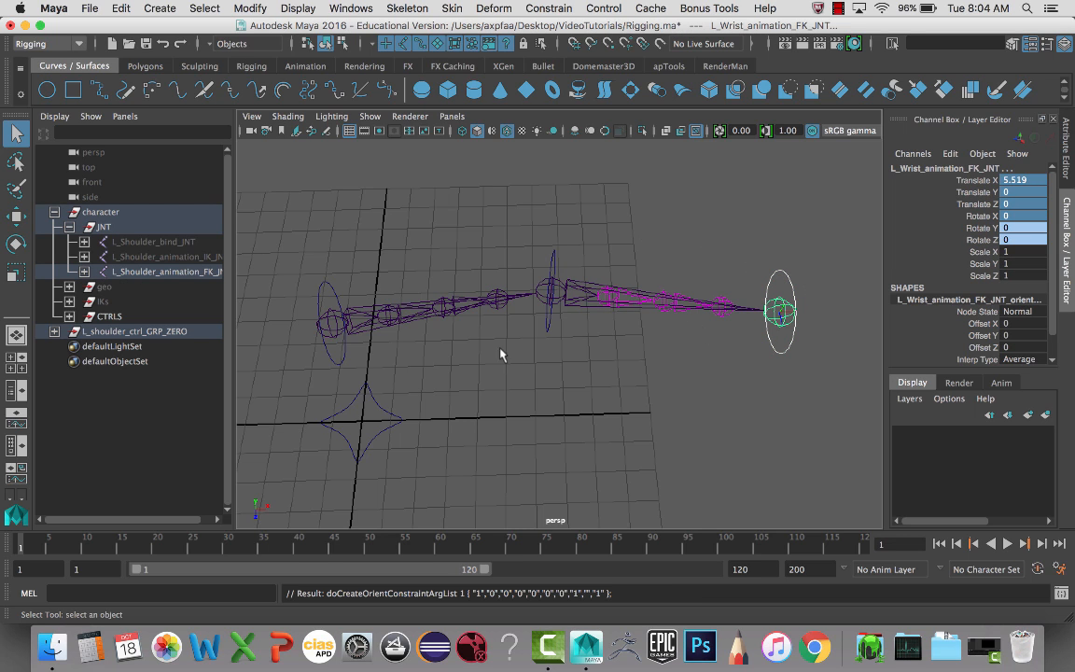
middle_click_drag(500, 354, 533, 355, "alt")
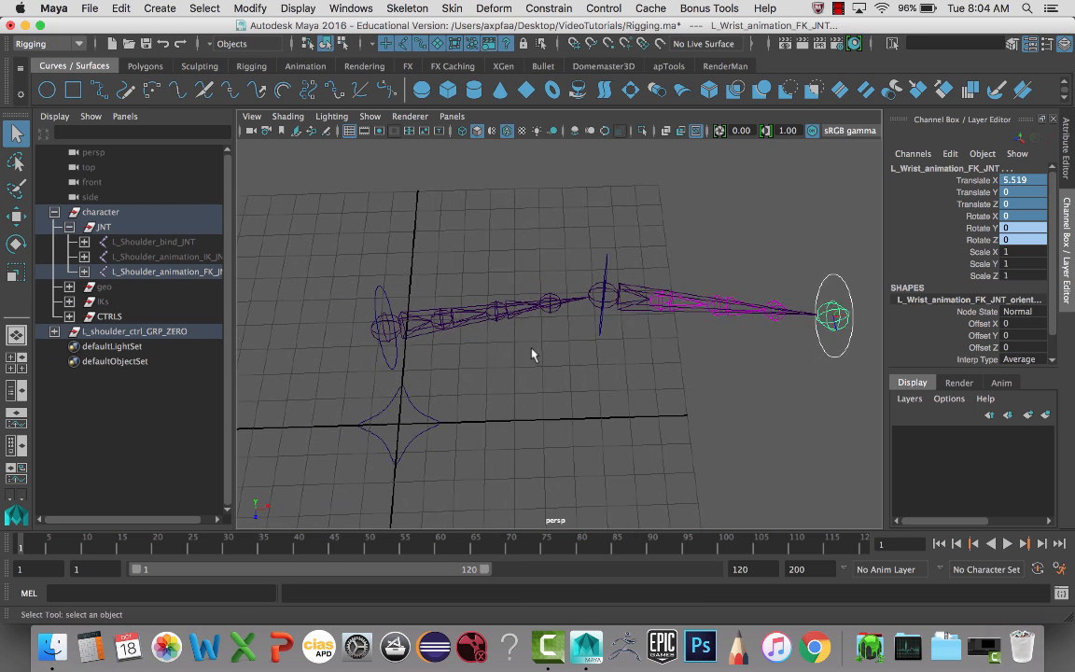
Test-rotate L_shoulder_ctrl, L_elbow_ctrl and L_wrist_ctrl one after another, undoing each rotation
left_click(372, 302)
key("e")
left_click_drag(415, 345, 408, 337)
key("ctrl+z")
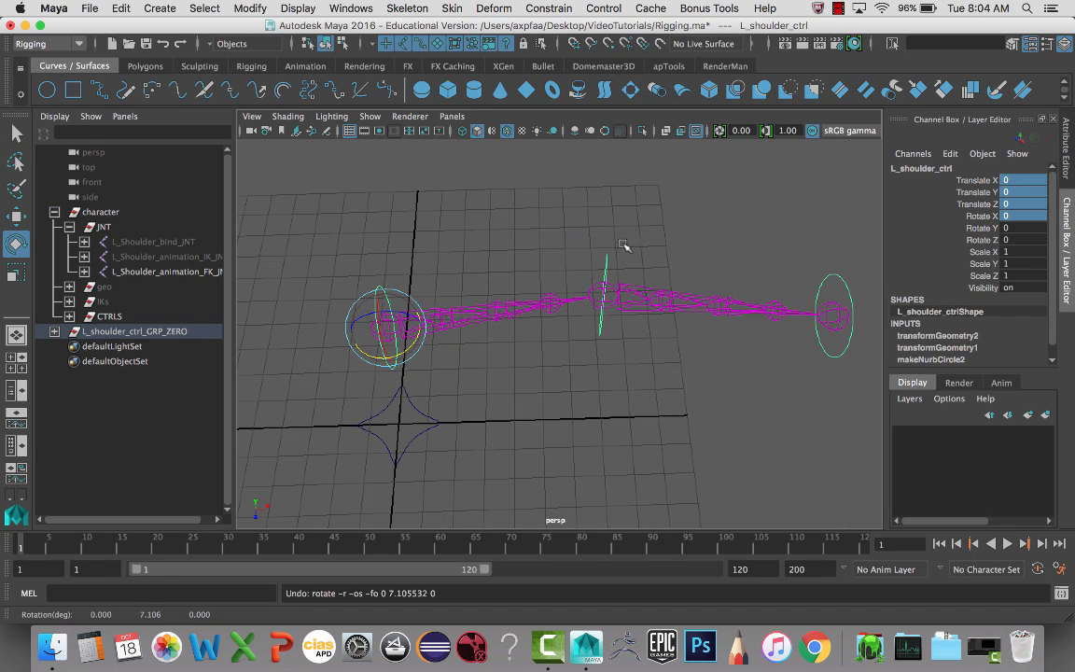
left_click(602, 280)
left_click_drag(629, 321, 552, 293)
key("ctrl+z")
left_click(820, 276)
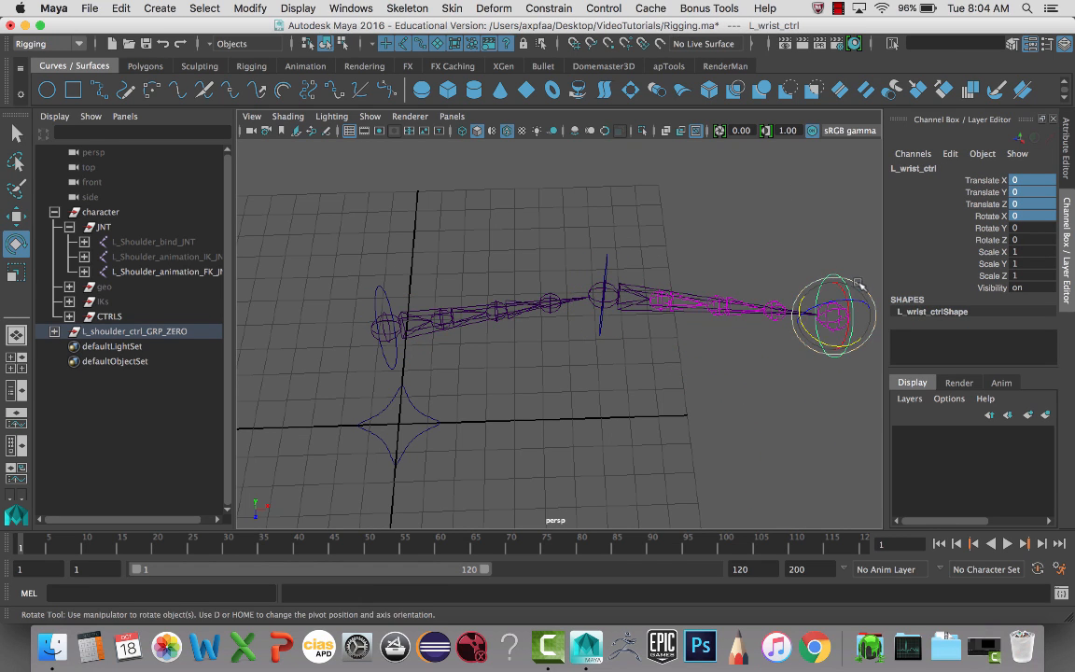
left_click_drag(789, 319, 803, 338)
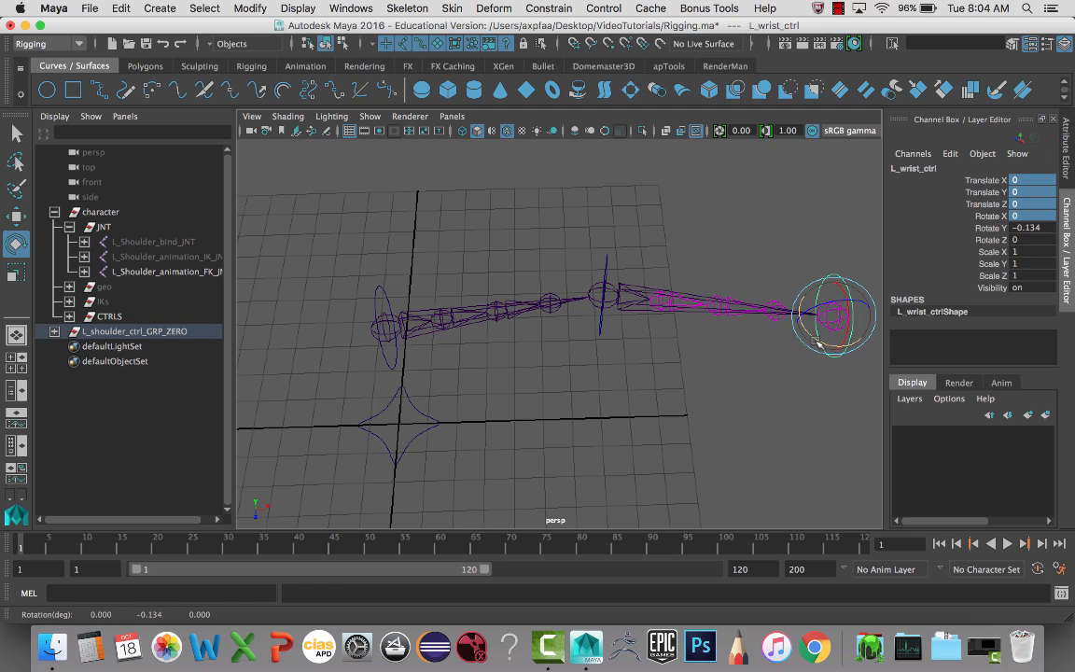
key("ctrl+z")
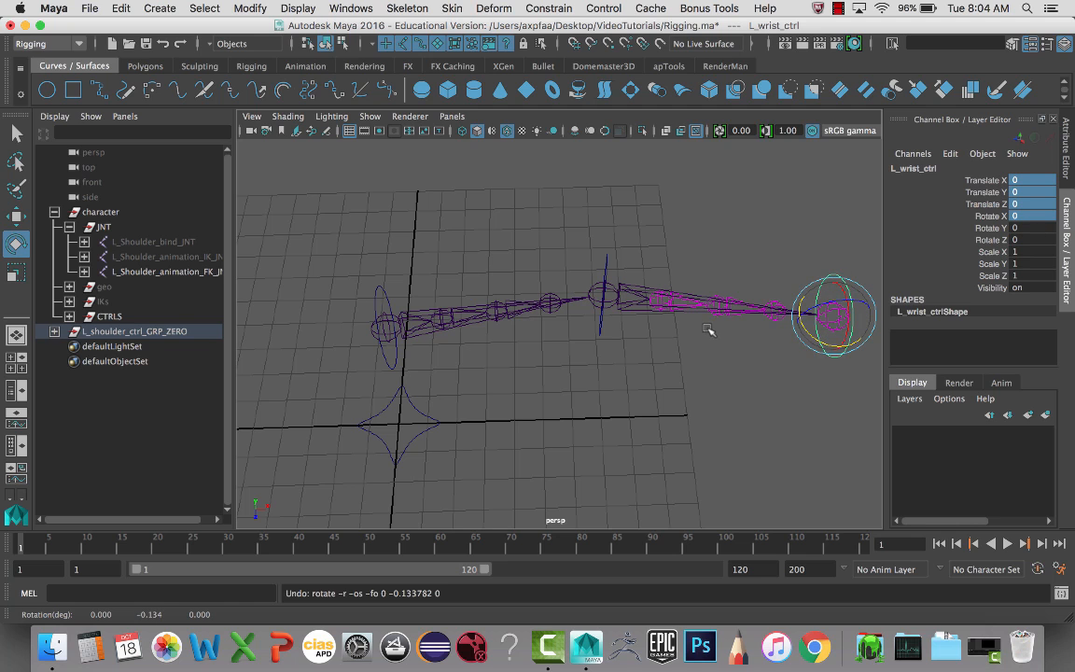
Parent L_shoulder_ctrl_GRP_ZERO under C_master_ctrl inside the CTRLS group
left_click(391, 366)
left_click_drag(435, 390, 353, 377, "alt")
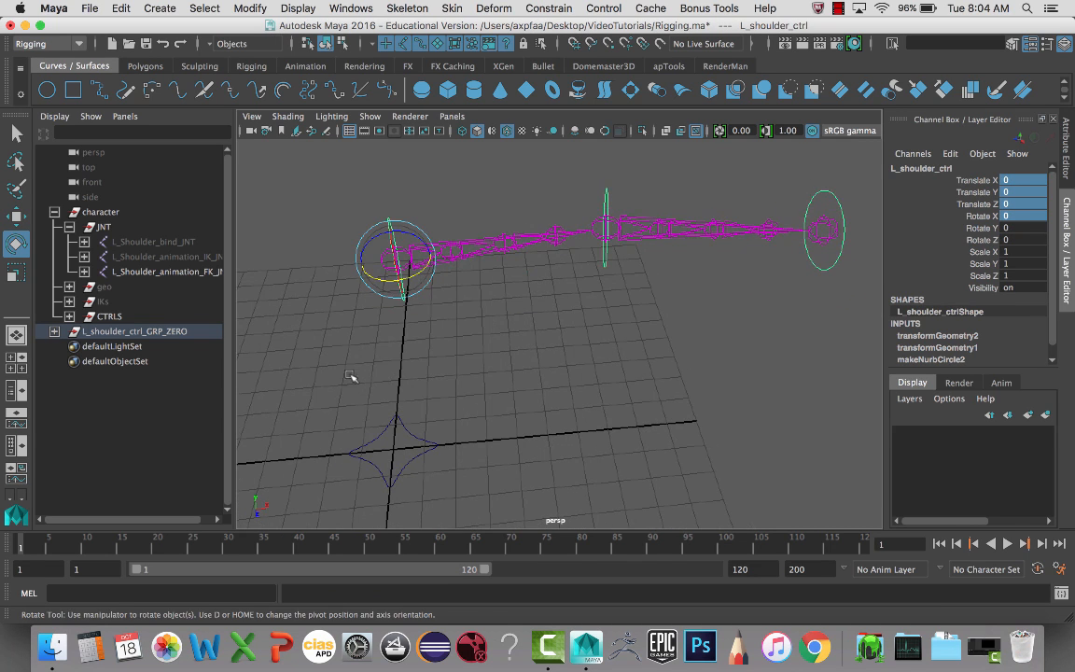
left_click(149, 331)
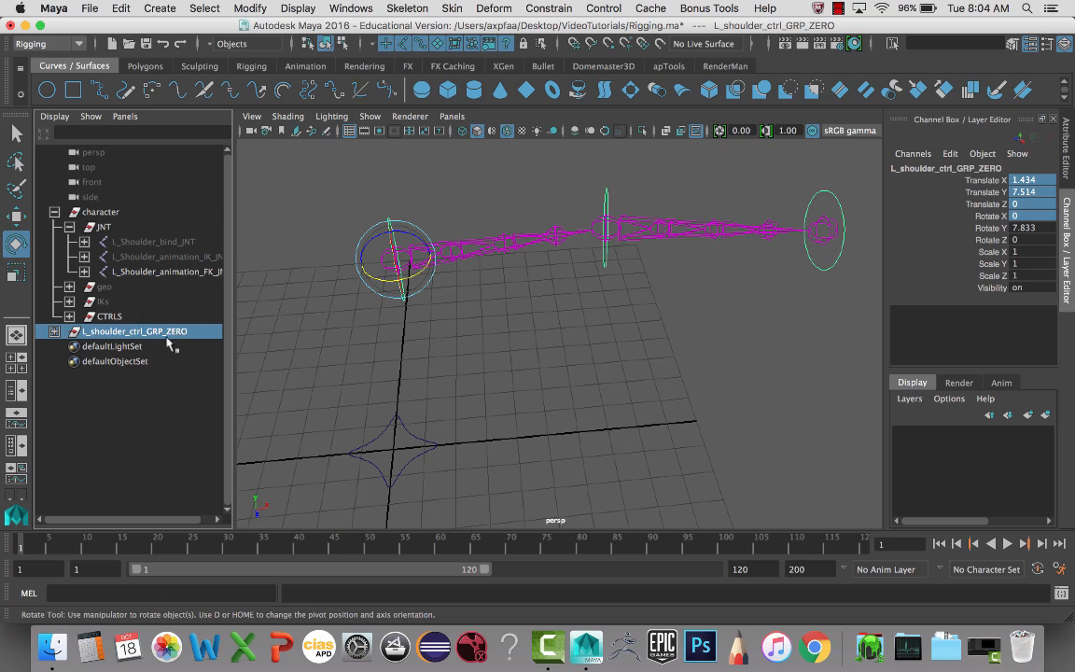
left_click(69, 317)
mouse_move(118, 344)
middle_mouse_down()
mouse_move(114, 322)
mouse_move(121, 331)
middle_mouse_up()
Group C_master_ctrl twice so that two nested groups enclose it, and expand both groups
left_click(125, 333)
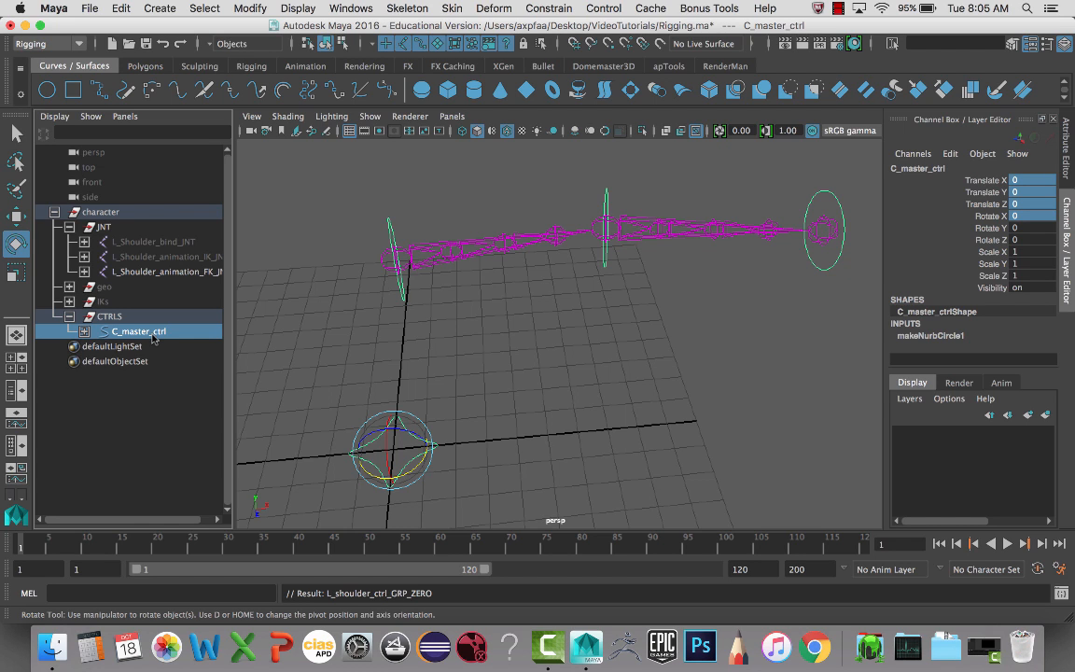
key("ctrl+g")
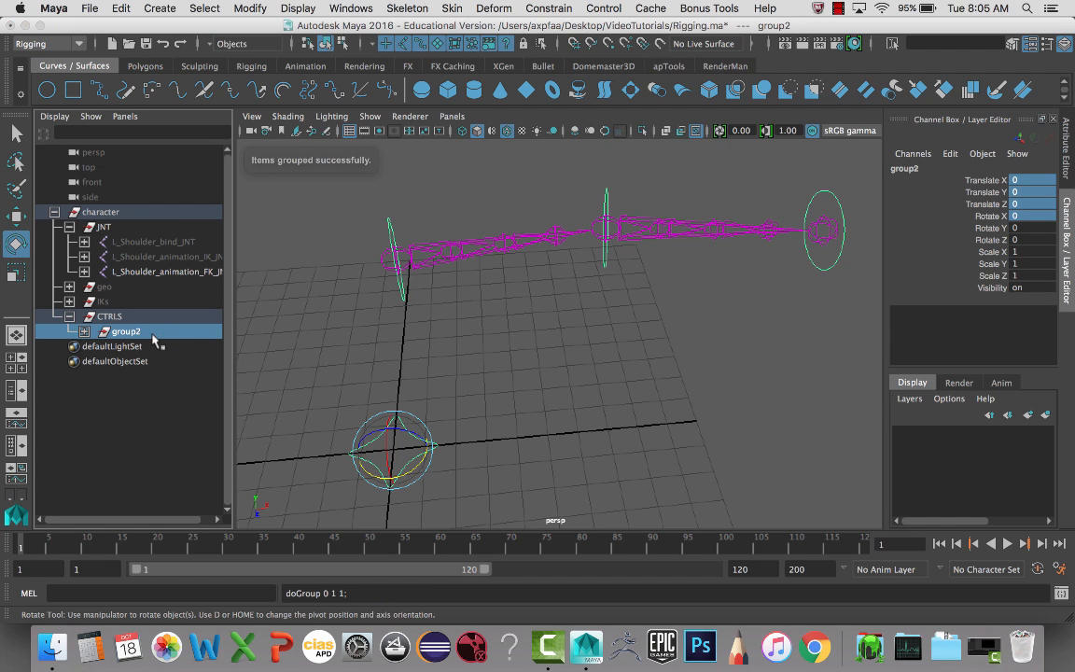
left_click(84, 332)
left_click(98, 347)
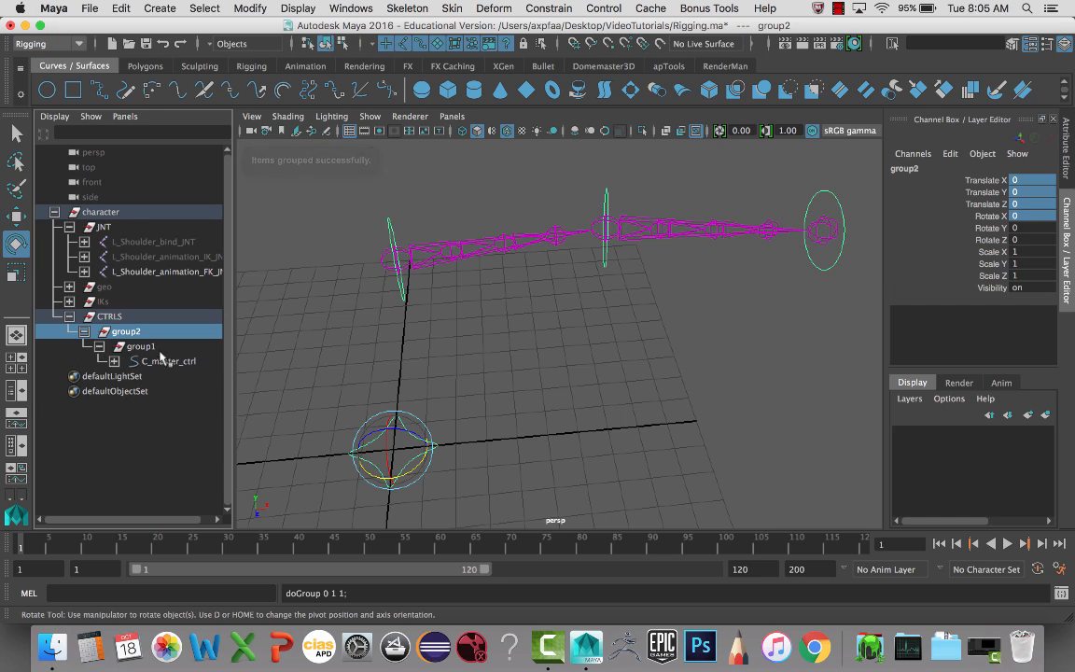
Rename the inner group directly above C_master_ctrl to C_master_ctrl_GRP_OFFSET, reusing the control's name
double_click(171, 363)
key("super+c")
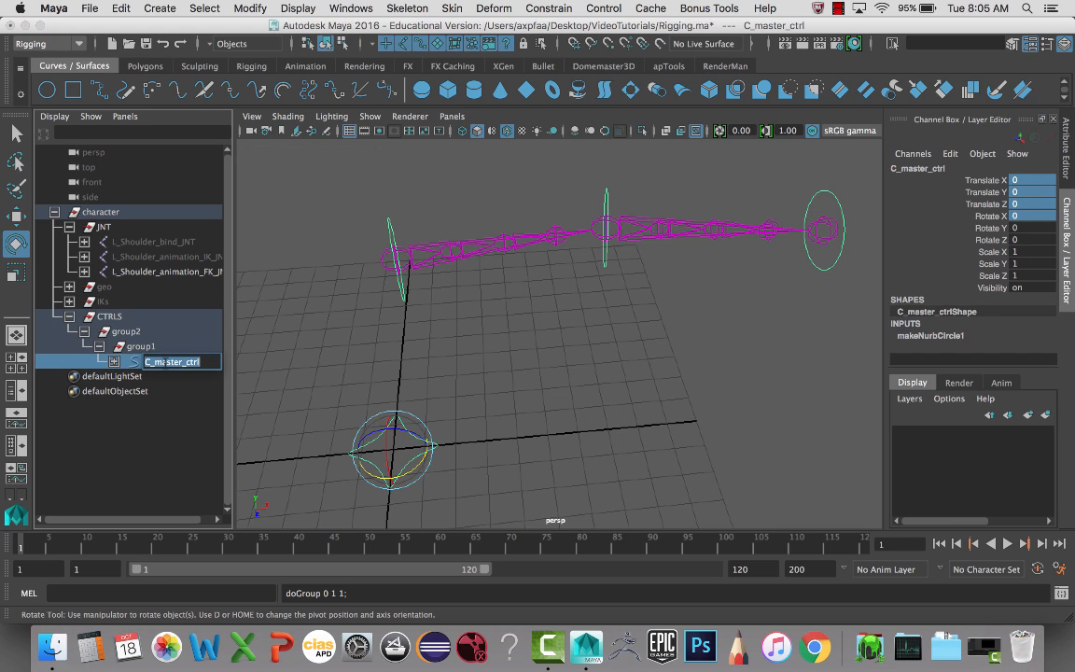
double_click(143, 346)
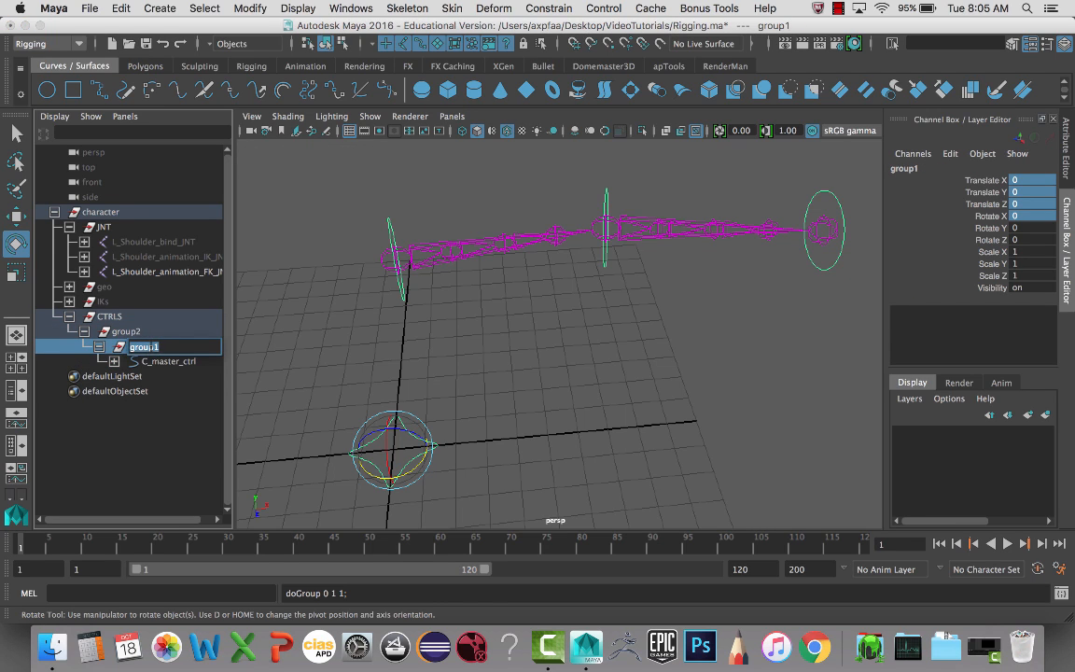
key("super+v")
type("_GRP_OFFSET")
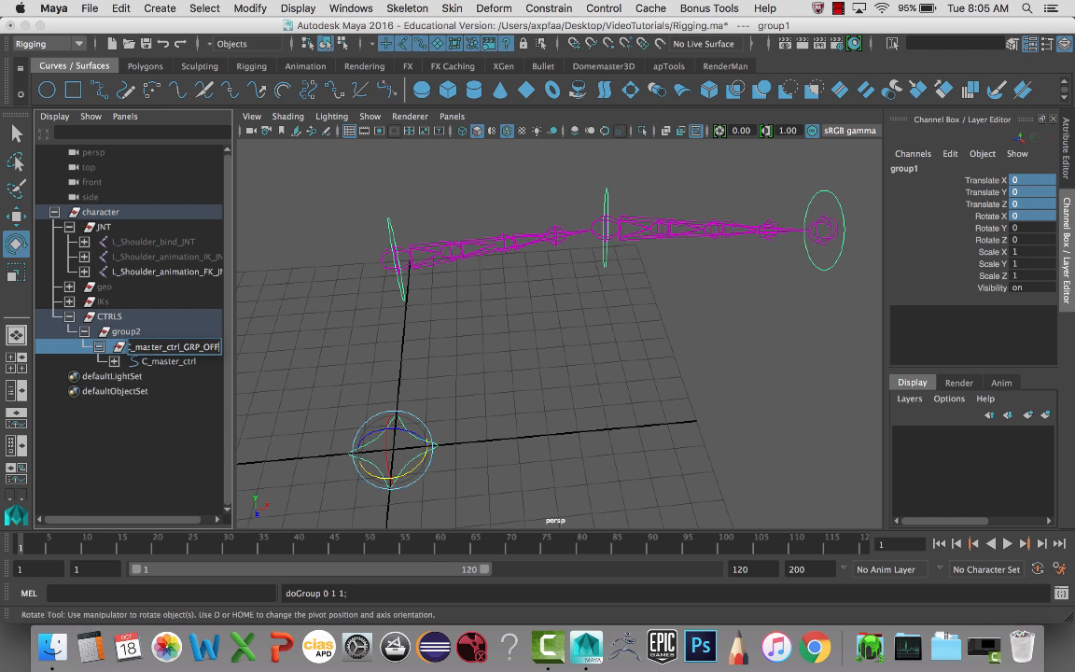
key("Return")
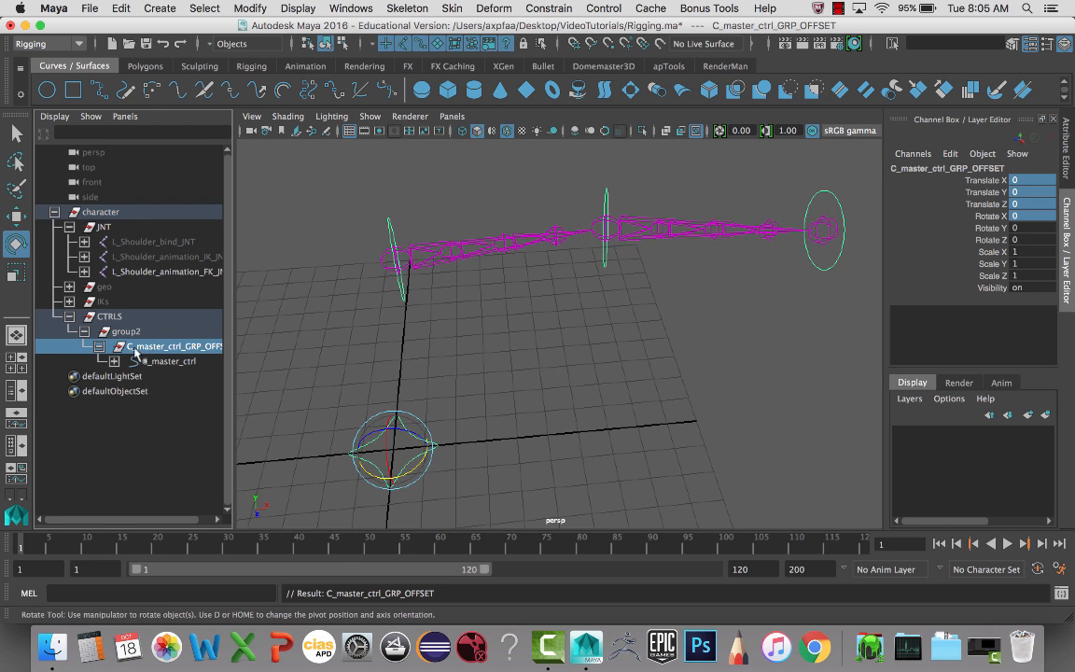
Rename the outer group to C_master_ctrl_GRP_ZERO, based on the offset group's name
double_click(138, 345)
key("ctrl+c")
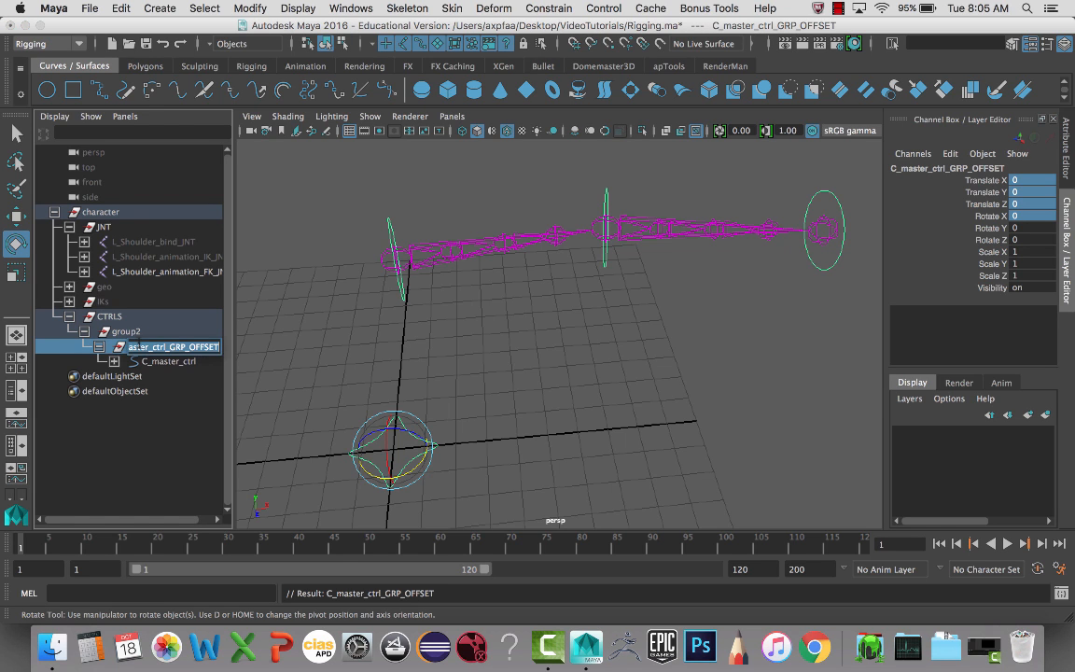
double_click(124, 331)
key("ctrl+v")
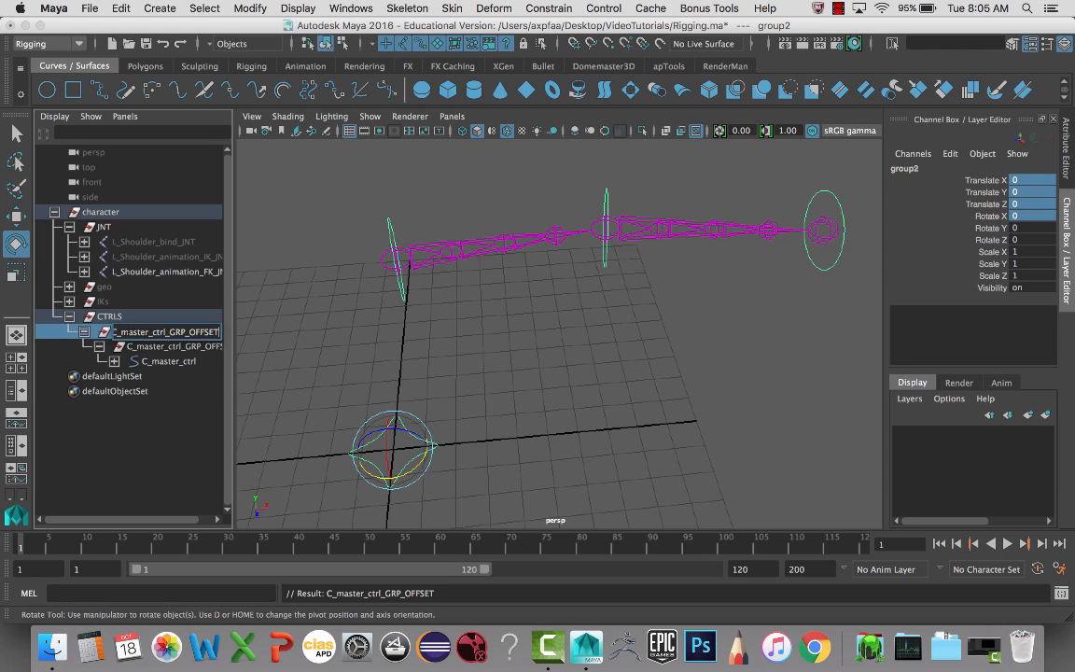
type("====")
key("BackSpace")
key("BackSpace")
key("BackSpace")
key("BackSpace")
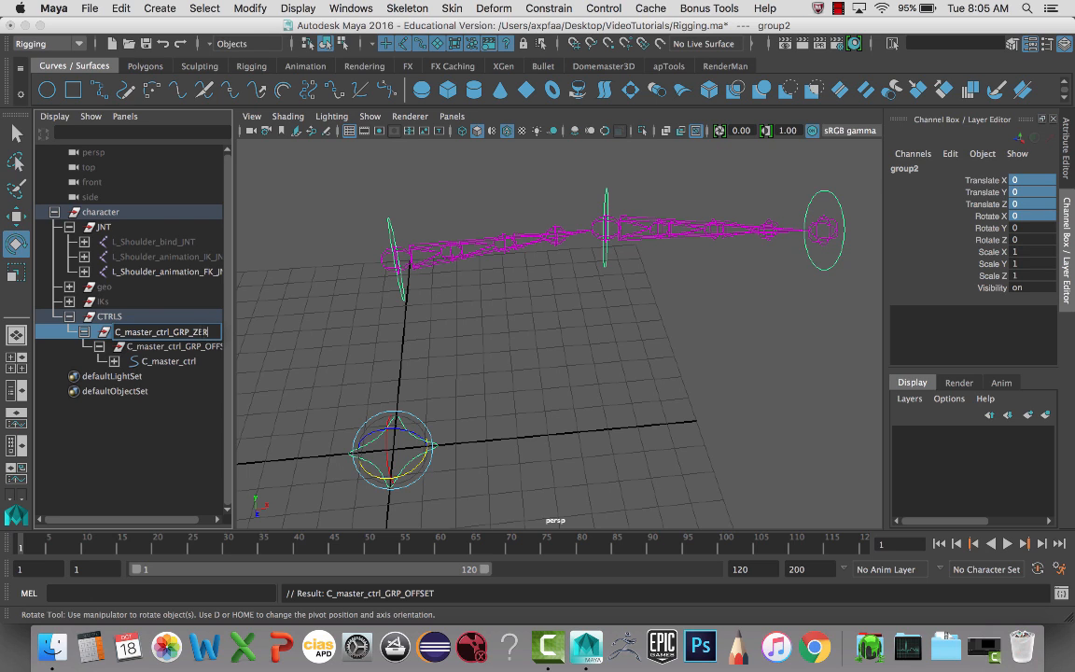
key("Return")
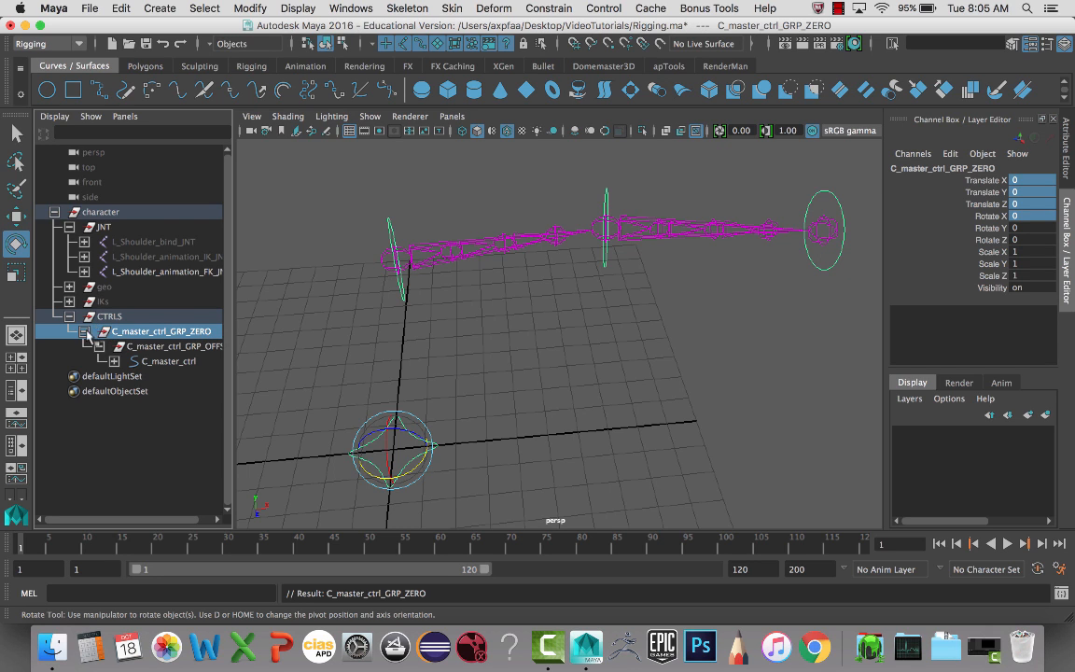
Collapse the C_master_ctrl_GRP_ZERO and CTRLS hierarchies
left_click(84, 331)
left_click(84, 332)
left_click(99, 347)
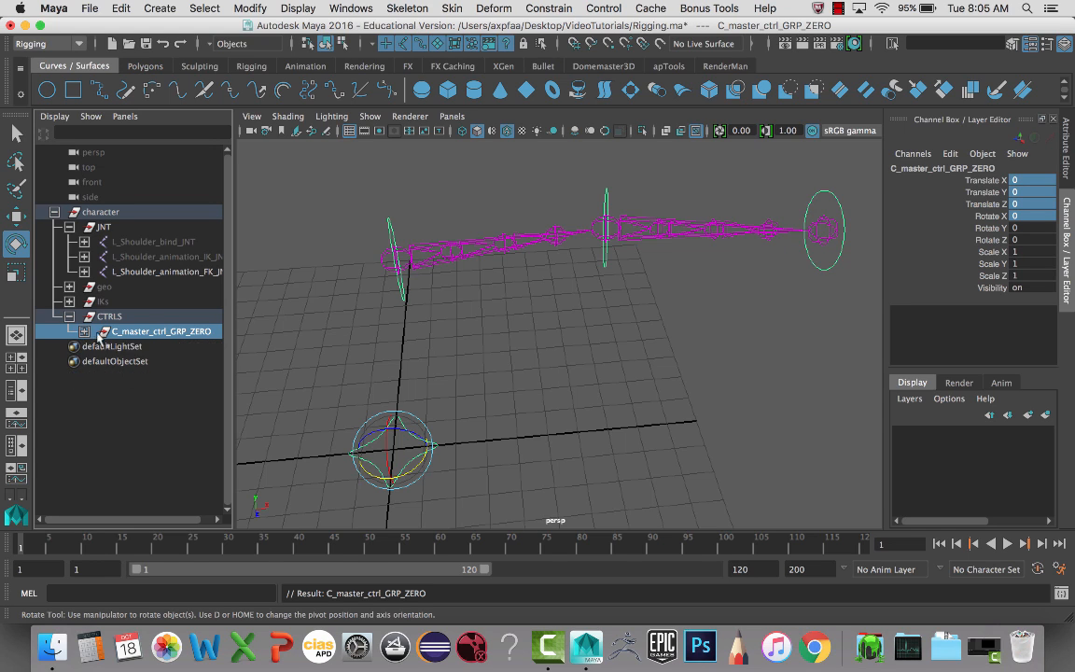
left_click(69, 316)
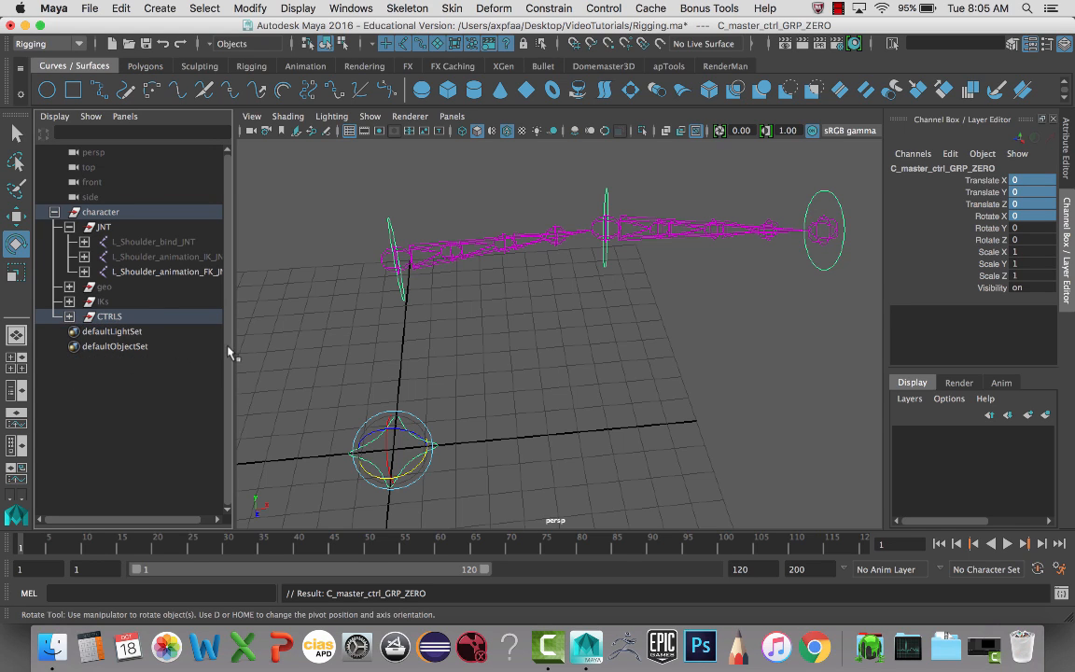
Test-rotate the shoulder, elbow and wrist FK controls again under the master control, undoing each rotation
left_click(388, 259)
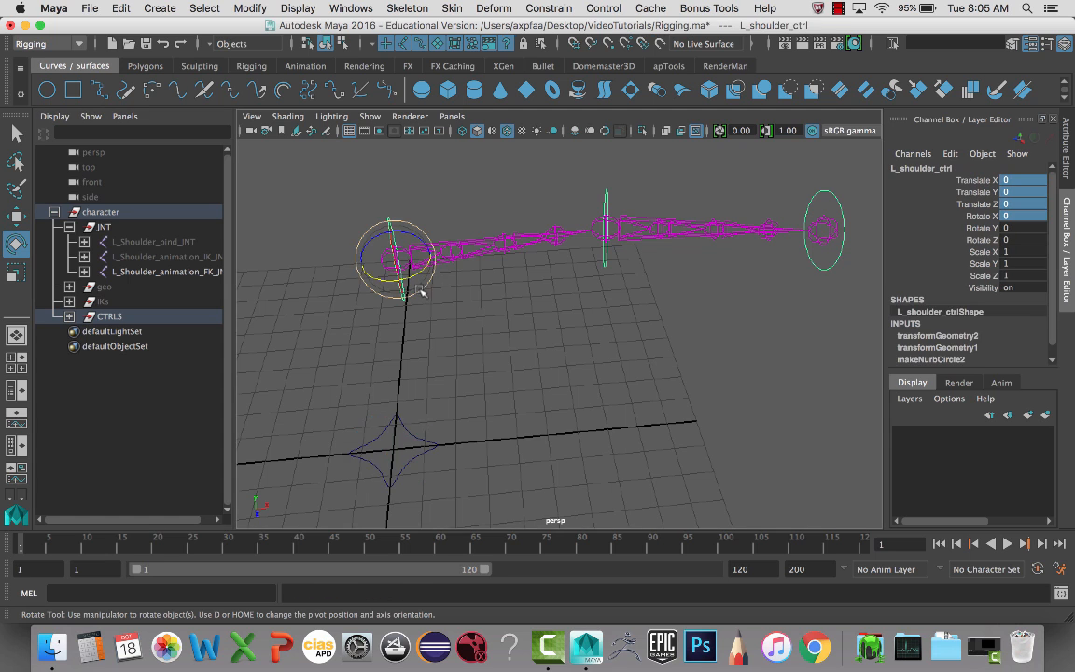
left_click_drag(418, 280, 446, 332, "alt")
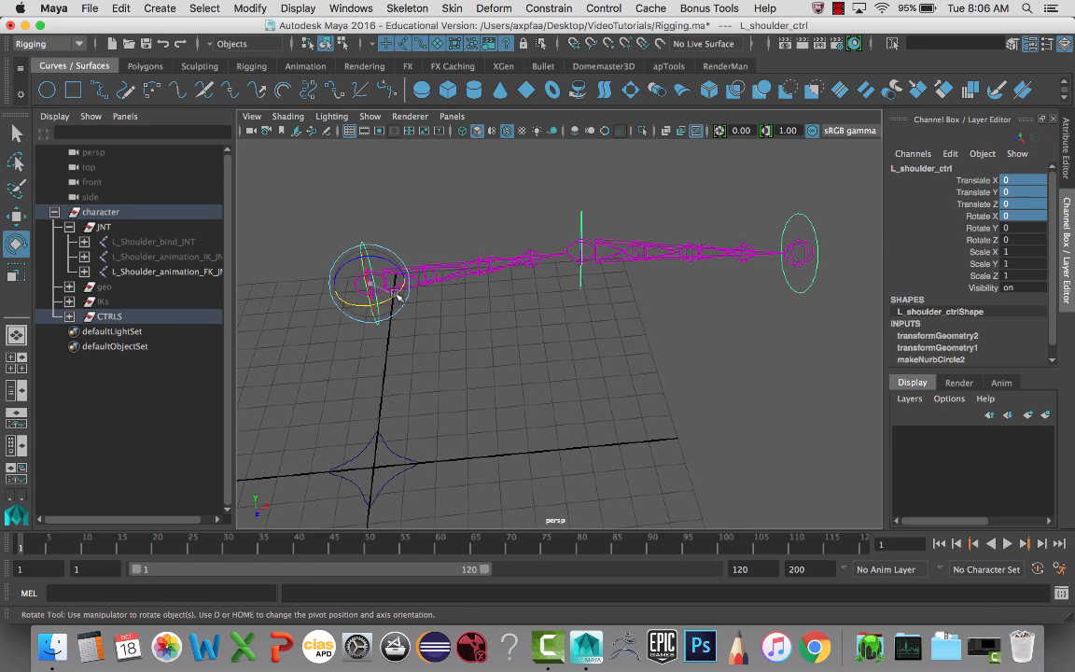
mouse_move(396, 292)
left_mouse_down()
mouse_move(392, 271)
mouse_move(400, 288)
left_mouse_up()
key("ctrl+z")
left_click_drag(599, 218, 591, 236)
key("ctrl+z")
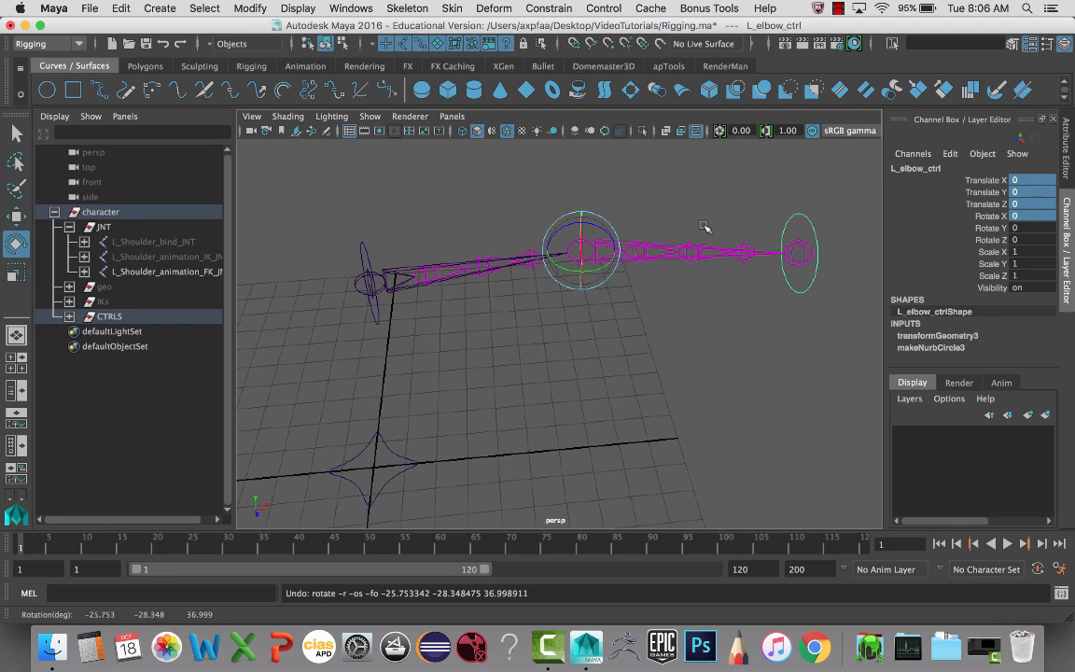
left_click_drag(792, 215, 698, 221)
key("ctrl+z")
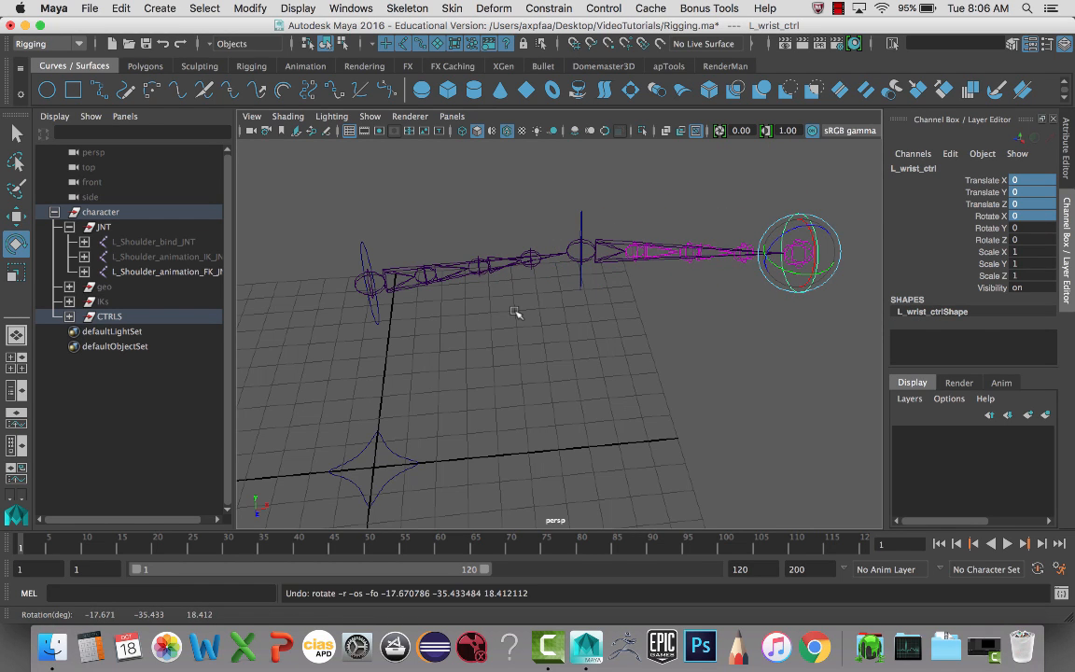